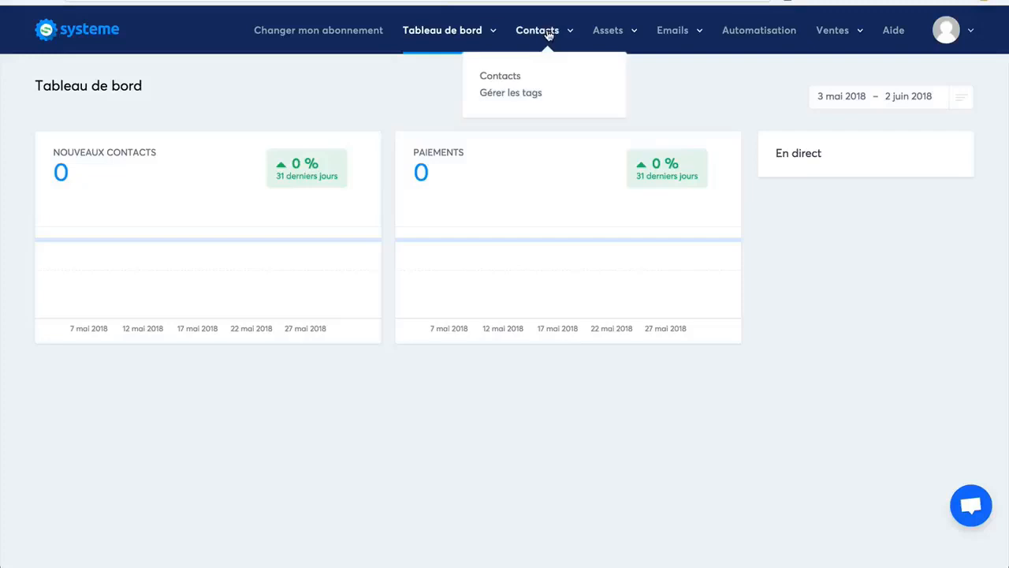
# - Create a contact tag named Prospects with Prospects as its unsubscribe text and save it
pyautogui.click(510, 94)
pyautogui.click(933, 93)
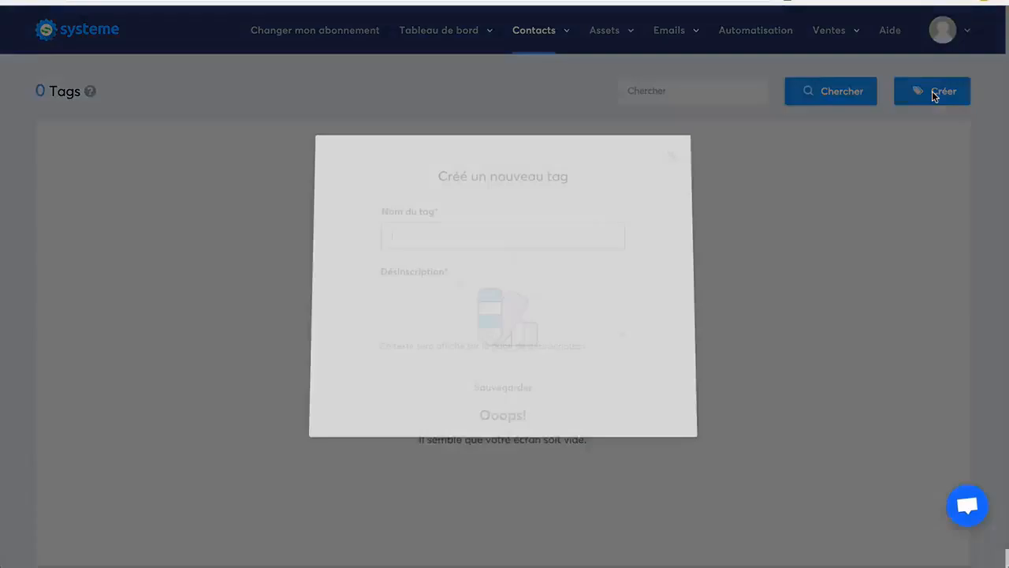
pyautogui.write('Prospe')
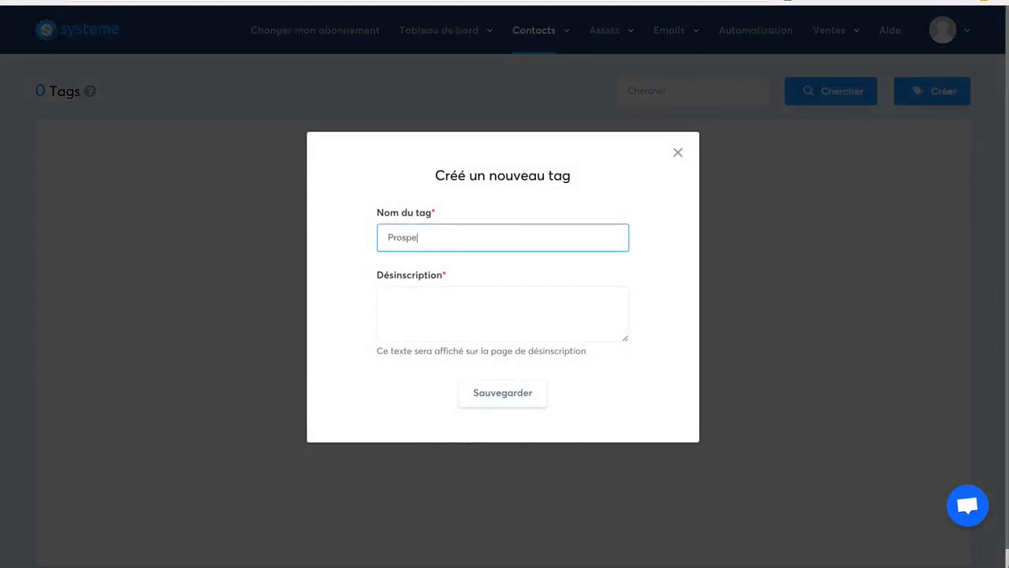
pyautogui.write('cts')
pyautogui.doubleClick(399, 232)
pyautogui.hotkey('ctrl', 'c')
pyautogui.click(402, 300)
pyautogui.hotkey('ctrl', 'v')
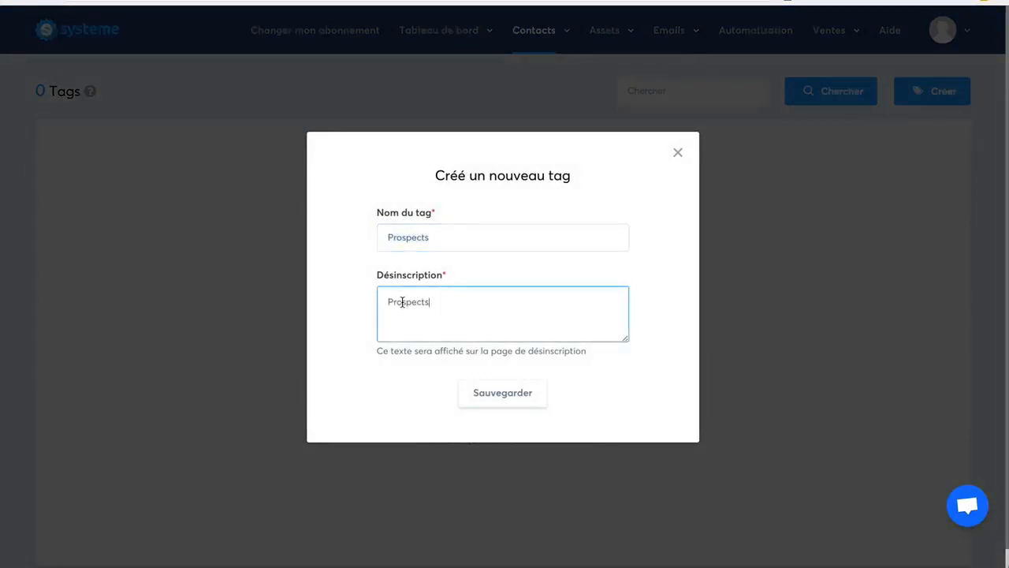
pyautogui.click(507, 396)
# - Create a second contact tag named Clients, using Clients as the unsubscribe text, and save it
pyautogui.moveTo(554, 36)
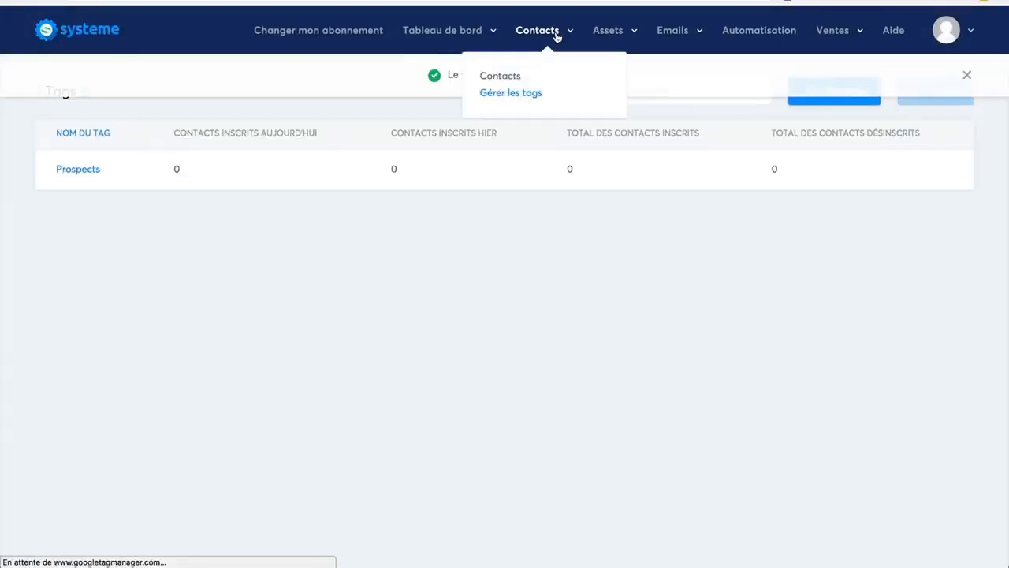
pyautogui.click(967, 73)
pyautogui.click(938, 91)
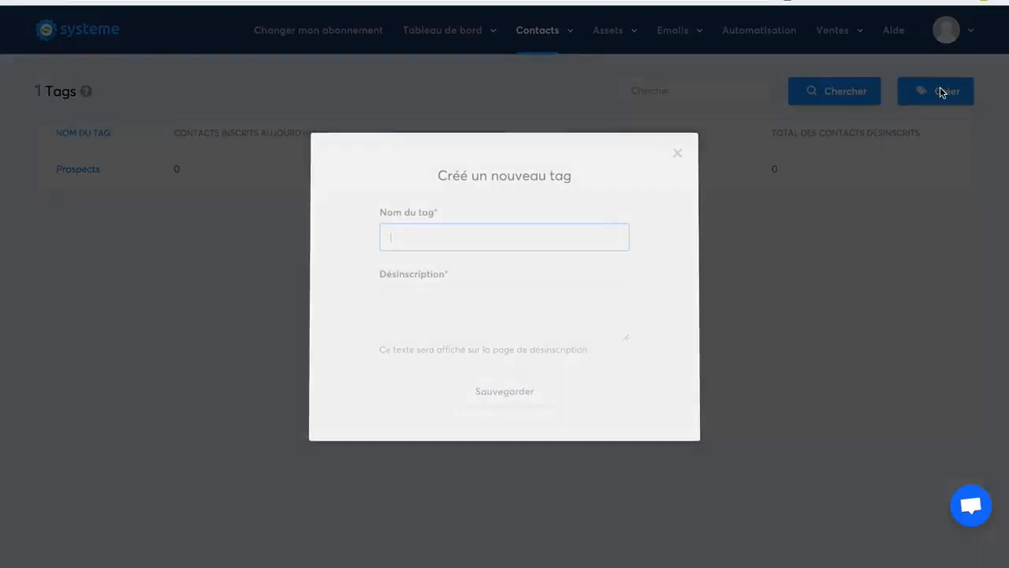
pyautogui.write('Clients')
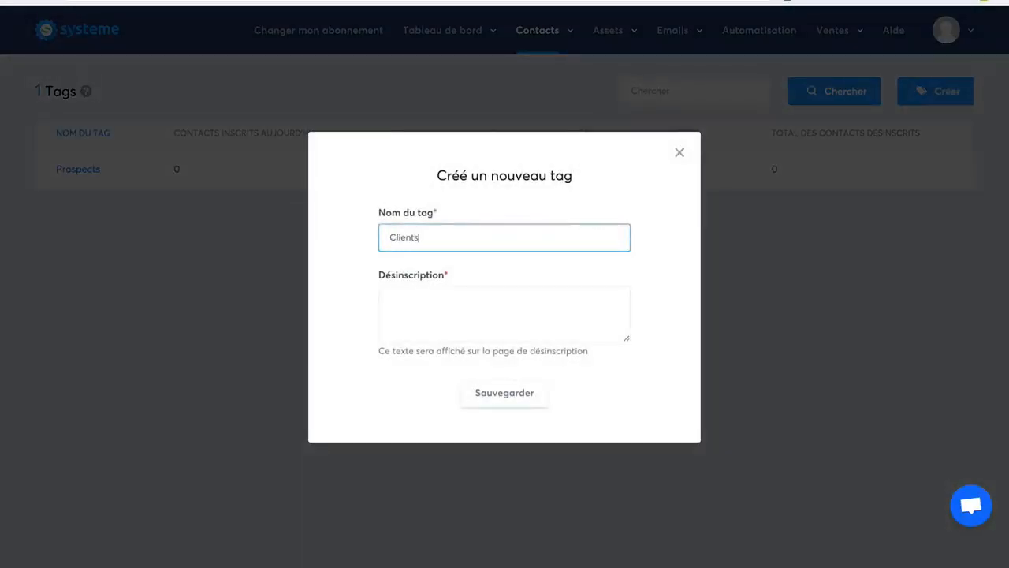
pyautogui.press('Tab')
pyautogui.doubleClick(400, 234)
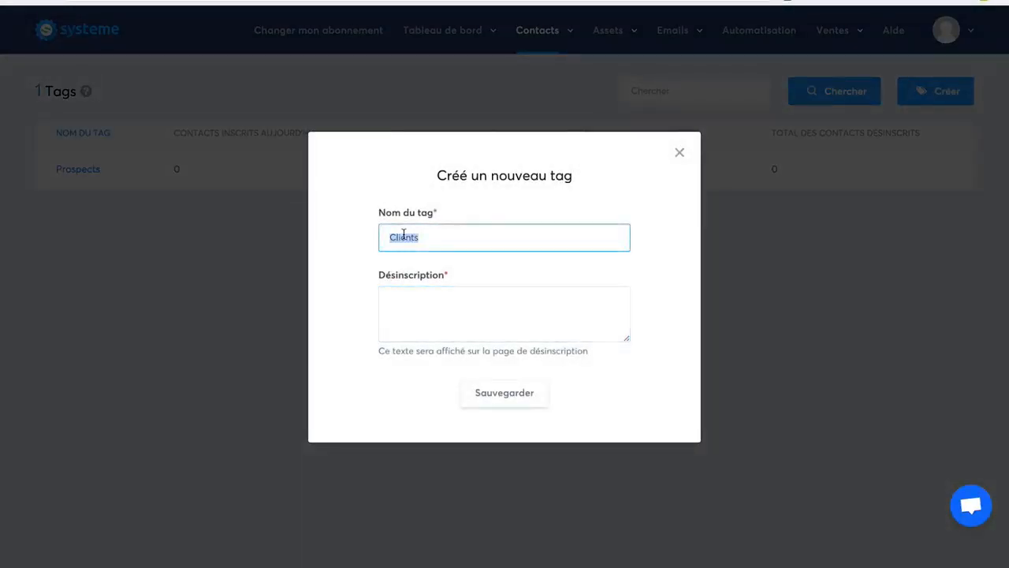
pyautogui.hotkey('ctrl', 'c')
pyautogui.click(397, 298)
pyautogui.hotkey('ctrl', 'v')
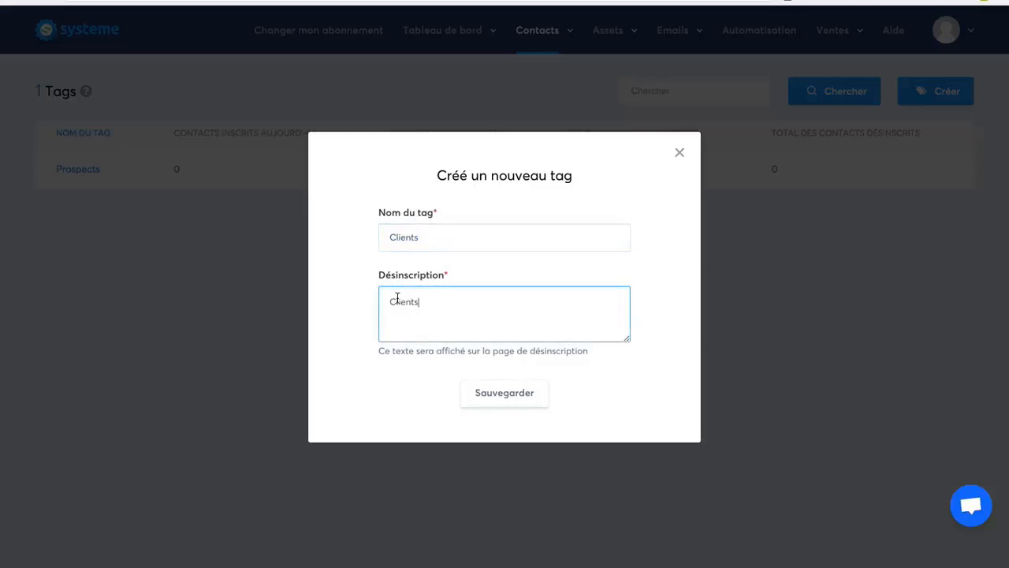
pyautogui.click(500, 398)
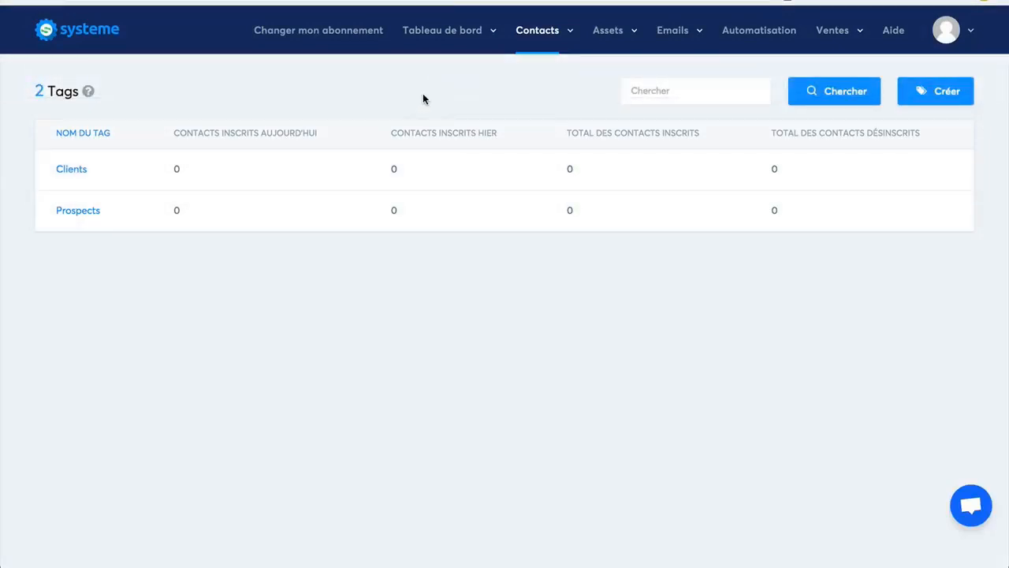
# - Start a new capture page based on the Video template
pyautogui.moveTo(461, 30)
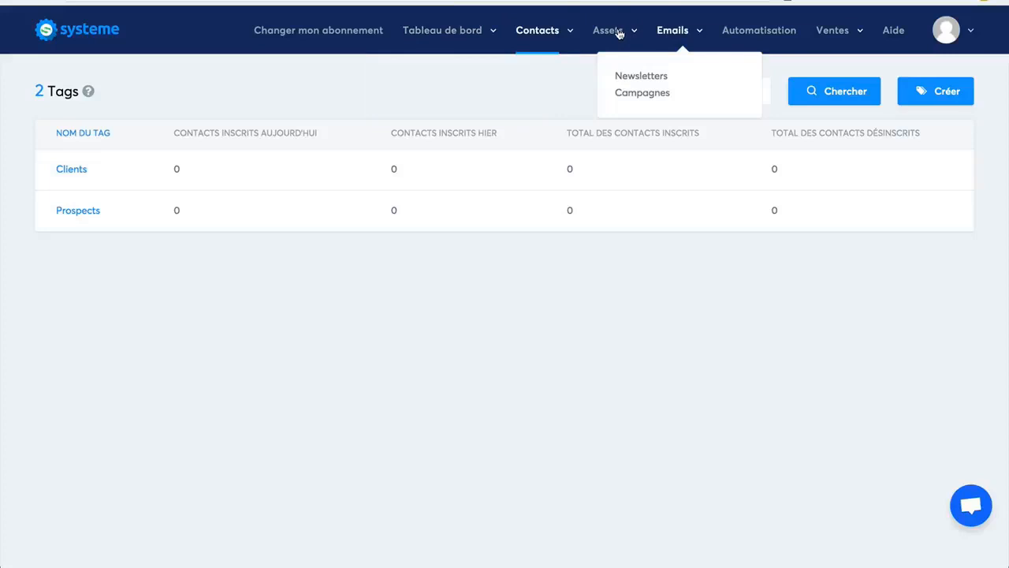
pyautogui.moveTo(608, 34)
pyautogui.click(587, 76)
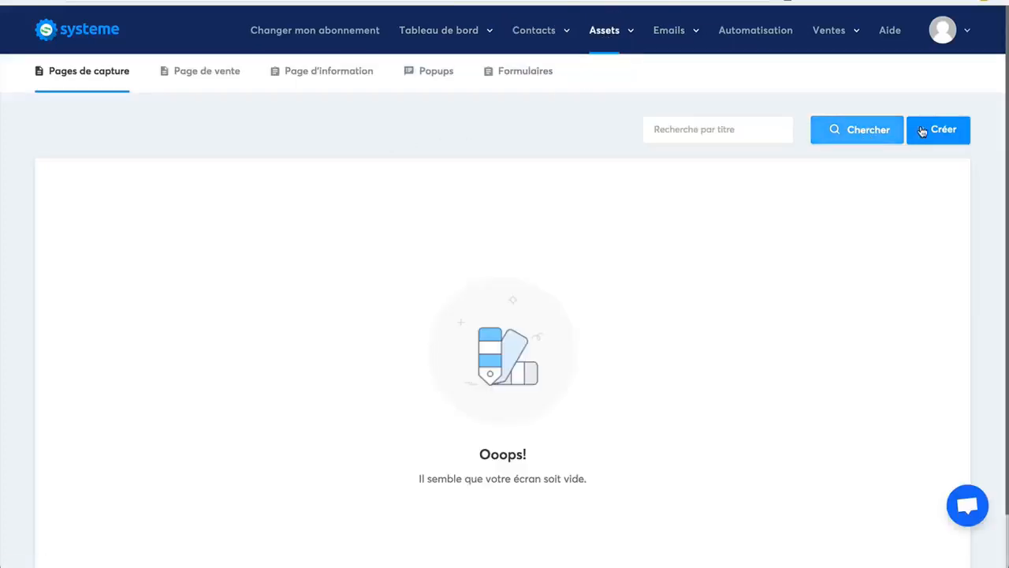
pyautogui.click(931, 131)
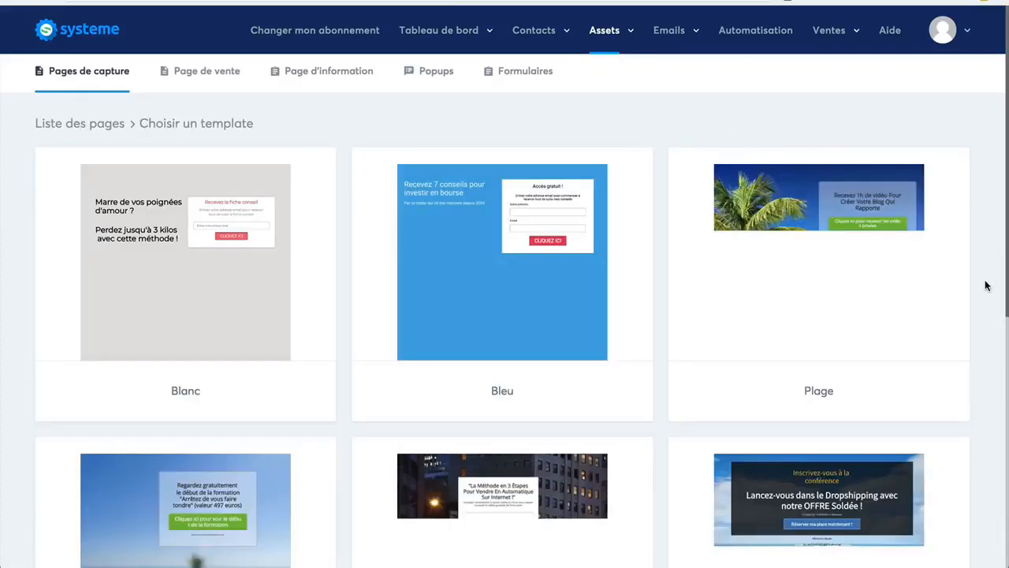
pyautogui.scroll(-6, 985, 286)
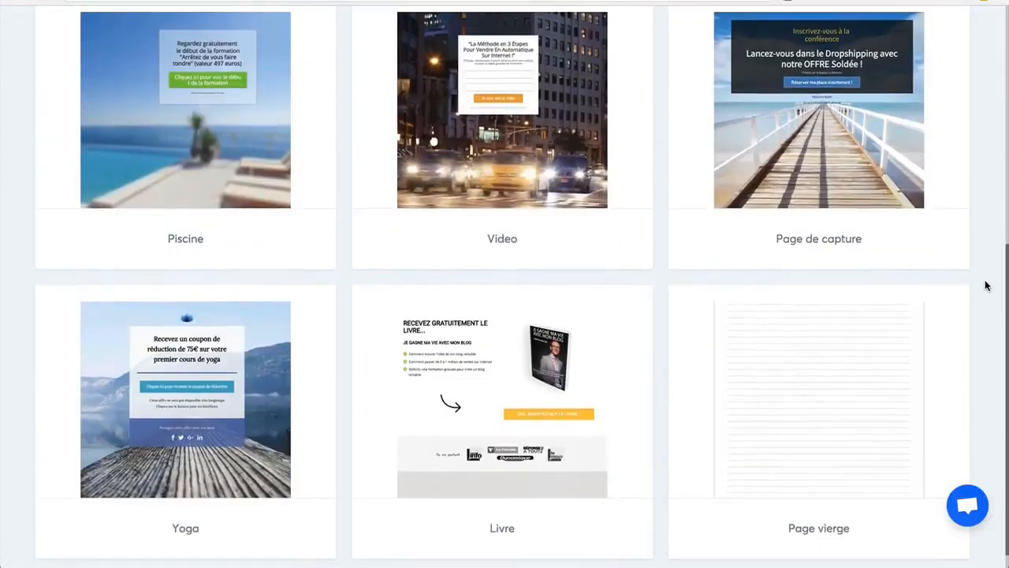
pyautogui.scroll(4, 985, 286)
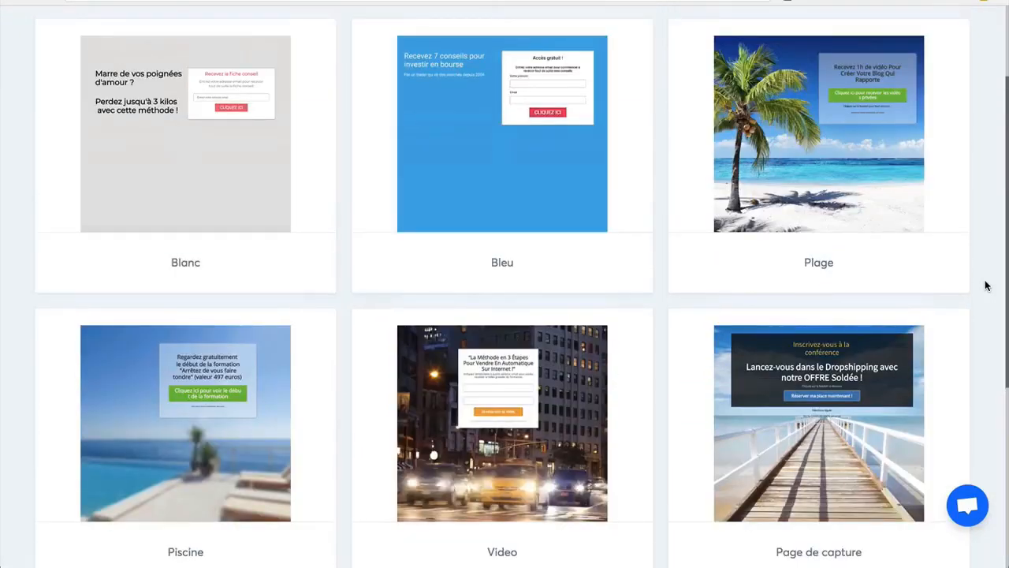
pyautogui.moveTo(572, 428)
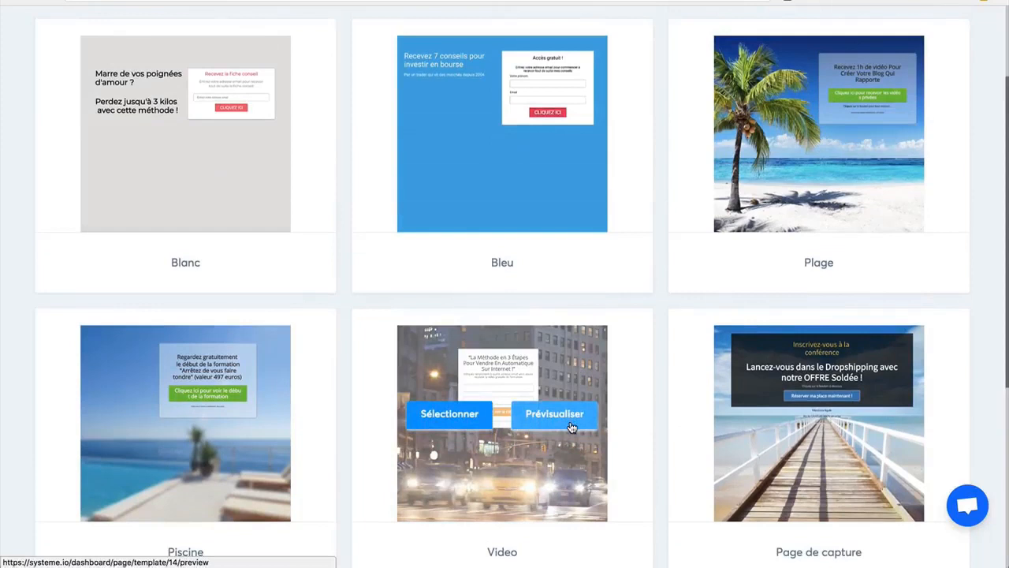
pyautogui.click(432, 417)
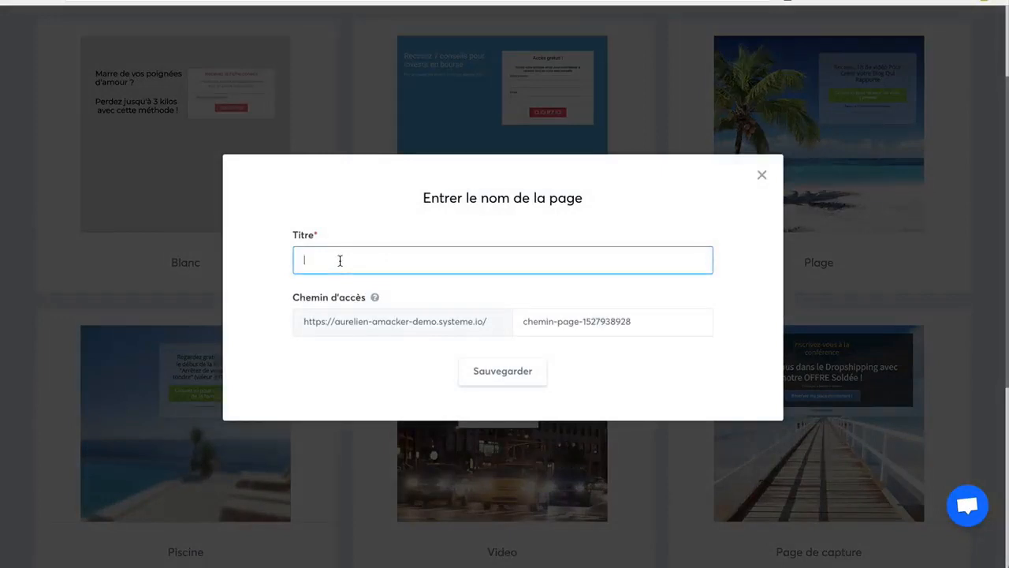
# - Enter "Téléchargez le guide gratuit" as the title of the new capture page
pyautogui.write('Syst')
pyautogui.press('BackSpace')
pyautogui.press('BackSpace')
pyautogui.press('BackSpace')
pyautogui.write('Téléchargez le guid')
pyautogui.press('BackSpace')
pyautogui.press('BackSpace')
pyautogui.press('BackSpace')
pyautogui.write('guid egratuit')
pyautogui.click(388, 256)
pyautogui.press('BackSpace')
pyautogui.press('Right')
# - Set the page's access path to guide-gratuit and save the new page
pyautogui.moveTo(639, 319); pyautogui.dragTo(481, 301)
pyautogui.write('guide-gratuit')
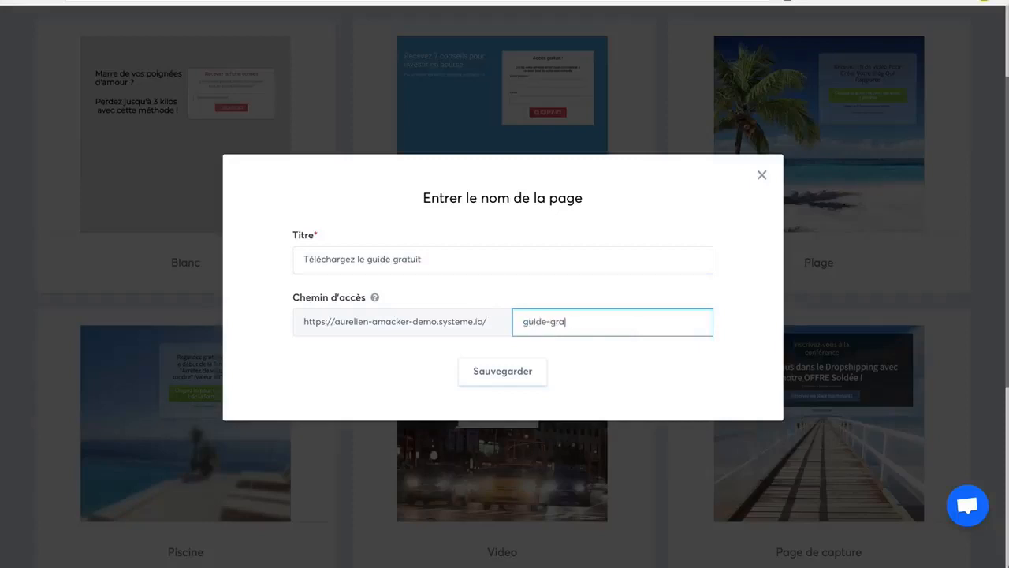
pyautogui.click(505, 370)
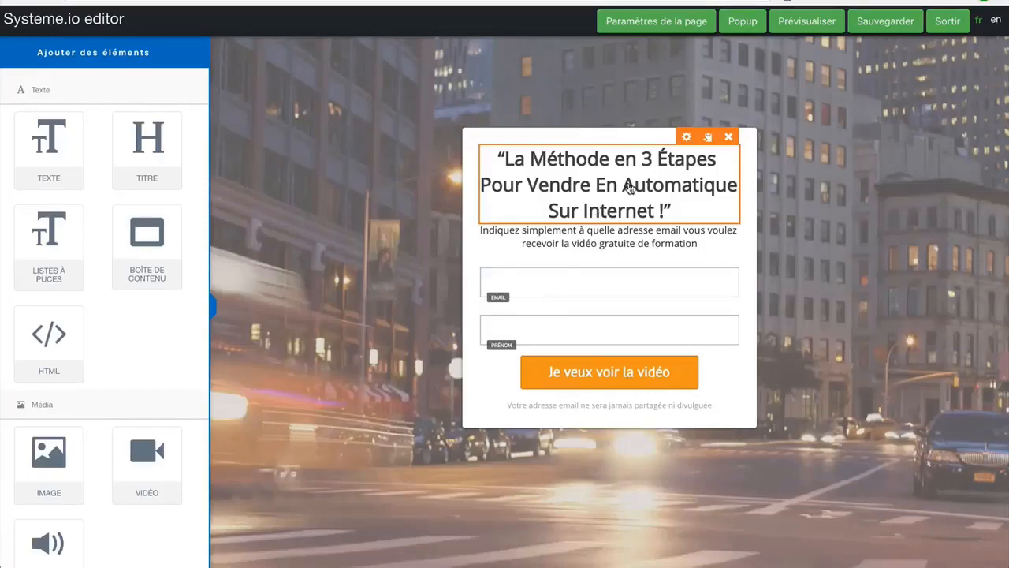
# - Change the headline's wording after "Pour" to "maigrir rapidement", keeping the closing exclamation mark and quotation mark
pyautogui.click(631, 187)
pyautogui.moveTo(528, 185); pyautogui.dragTo(652, 203)
pyautogui.write('mi')
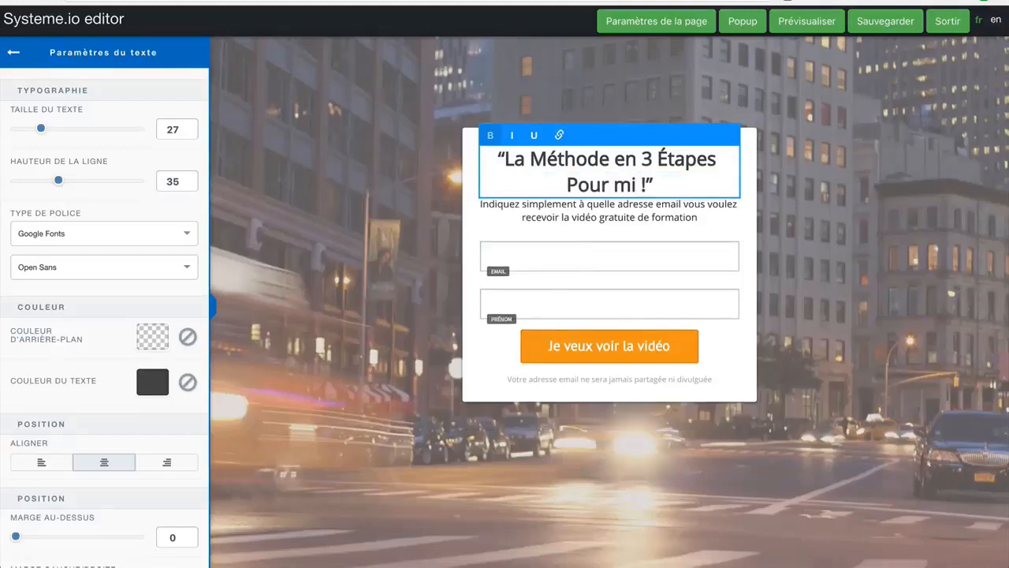
pyautogui.press('BackSpace')
pyautogui.write('ag')
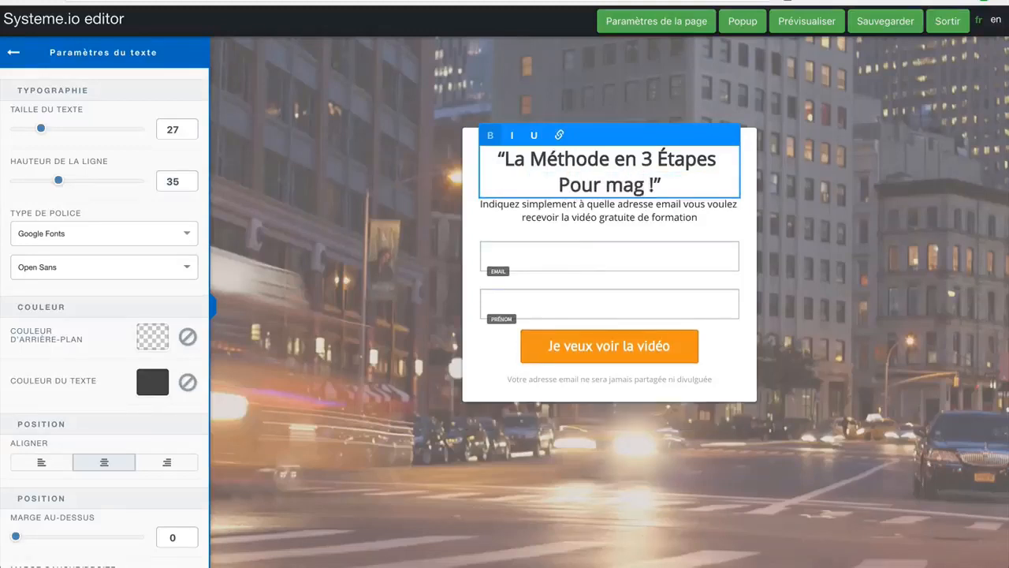
pyautogui.press('BackSpace')
pyautogui.write('igrir')
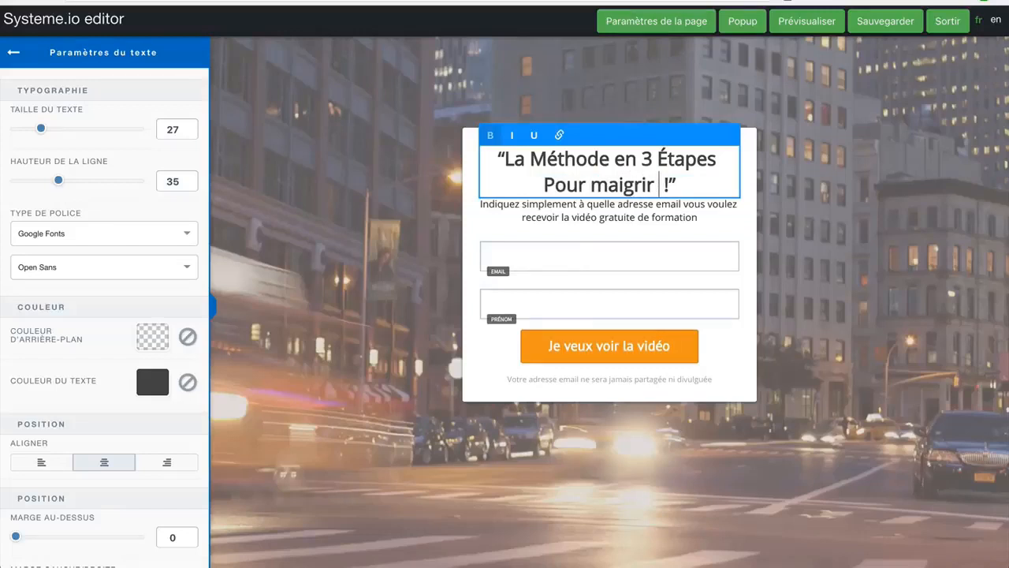
pyautogui.write(' rapidement')
# - Lowercase the initials of "pour", "méthode" and "étapes" in the headline
pyautogui.hotkey('alt', 'Left')
pyautogui.hotkey('alt', 'Left')
pyautogui.hotkey('alt', 'Left')
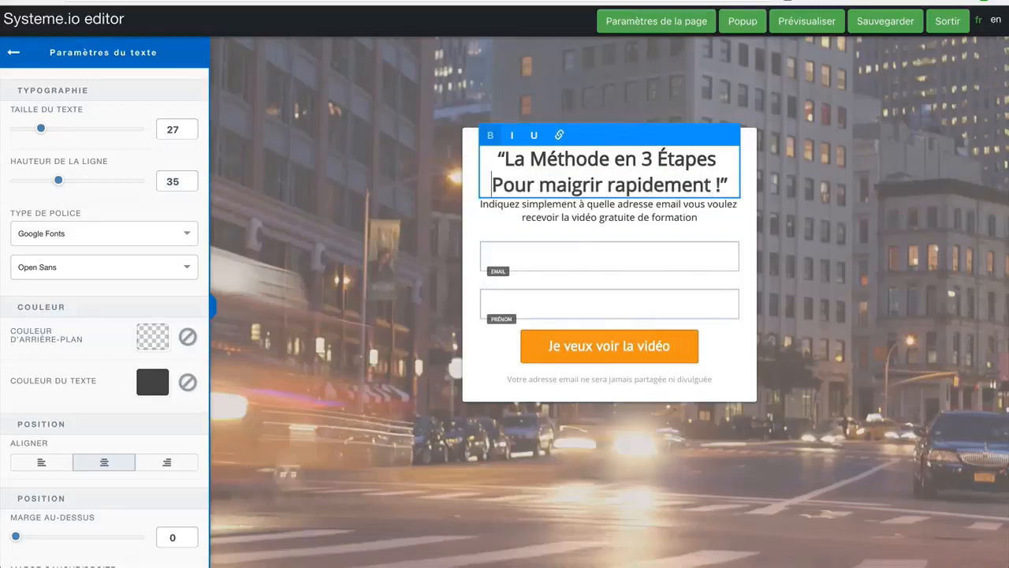
pyautogui.press('Delete')
pyautogui.write('p')
pyautogui.click(546, 159)
pyautogui.press('BackSpace')
pyautogui.write('m')
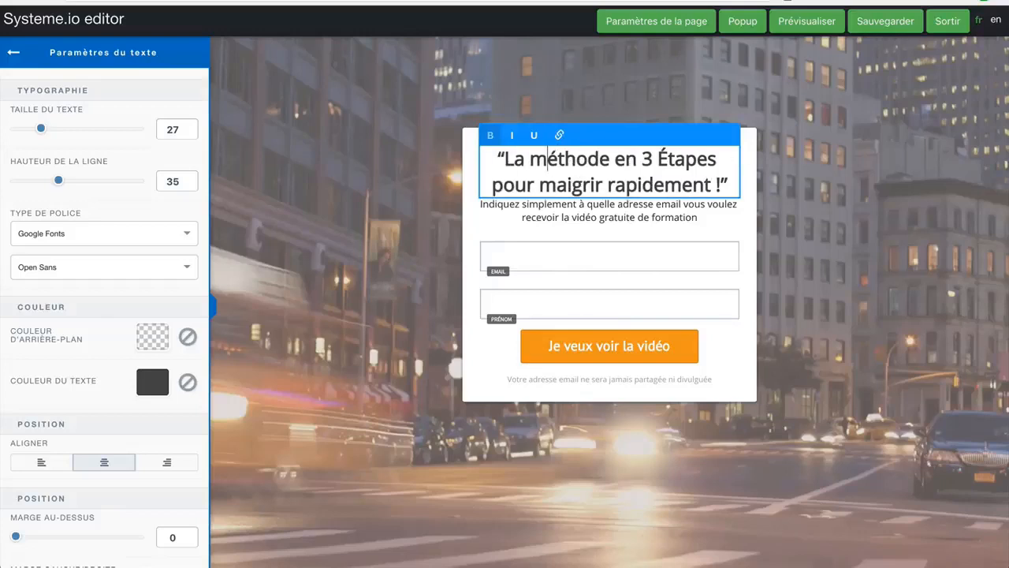
pyautogui.click(668, 161)
pyautogui.press('BackSpace')
pyautogui.write('é')
# - Delete the Prénom field from the opt-in form and exit the page editor
pyautogui.click(631, 213)
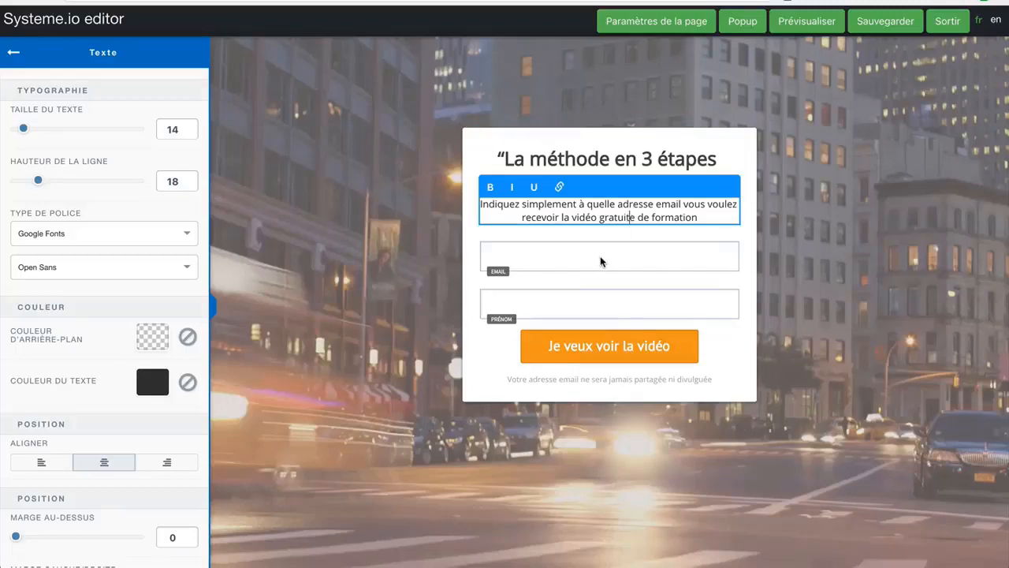
pyautogui.click(664, 256)
pyautogui.click(680, 306)
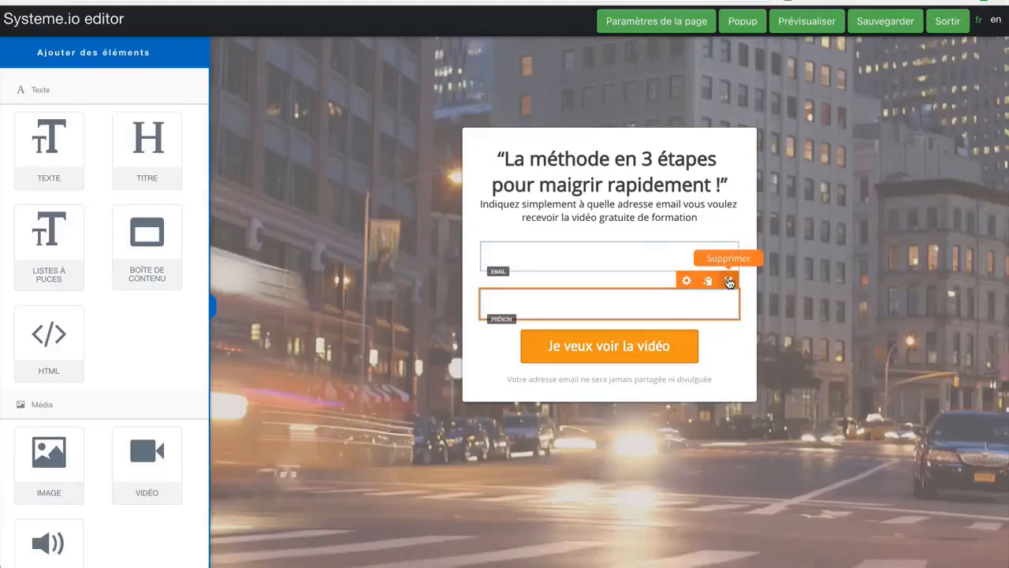
pyautogui.click(728, 281)
pyautogui.click(622, 69)
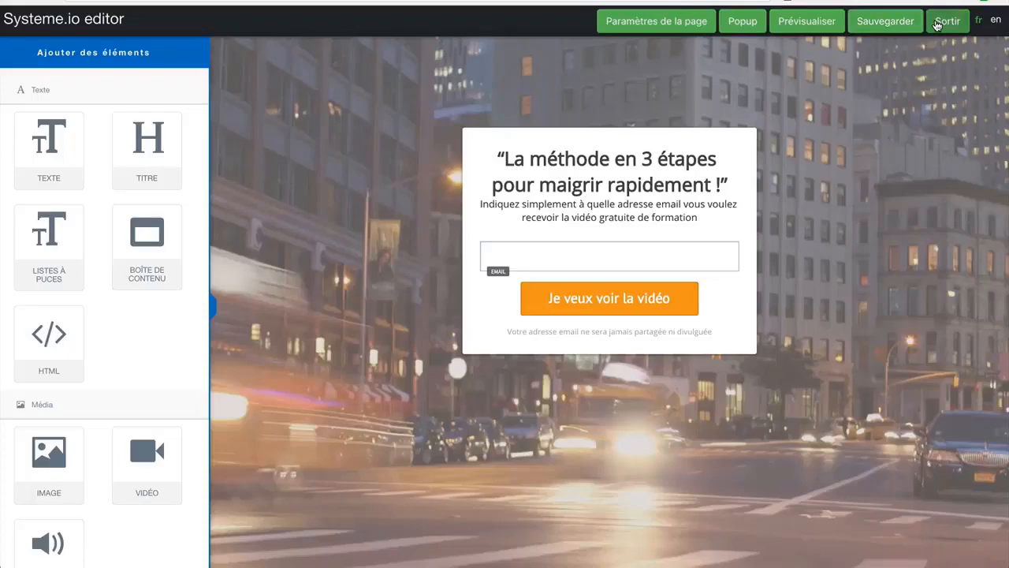
pyautogui.click(938, 22)
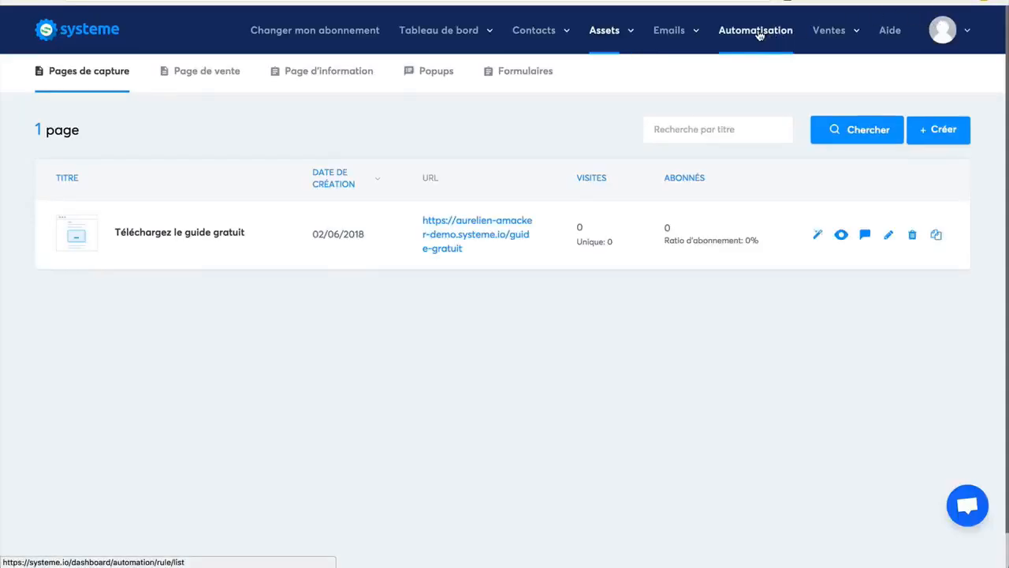
# - Open the automation rules and filter the list by the trigger type Formulaire souscrit
pyautogui.click(780, 31)
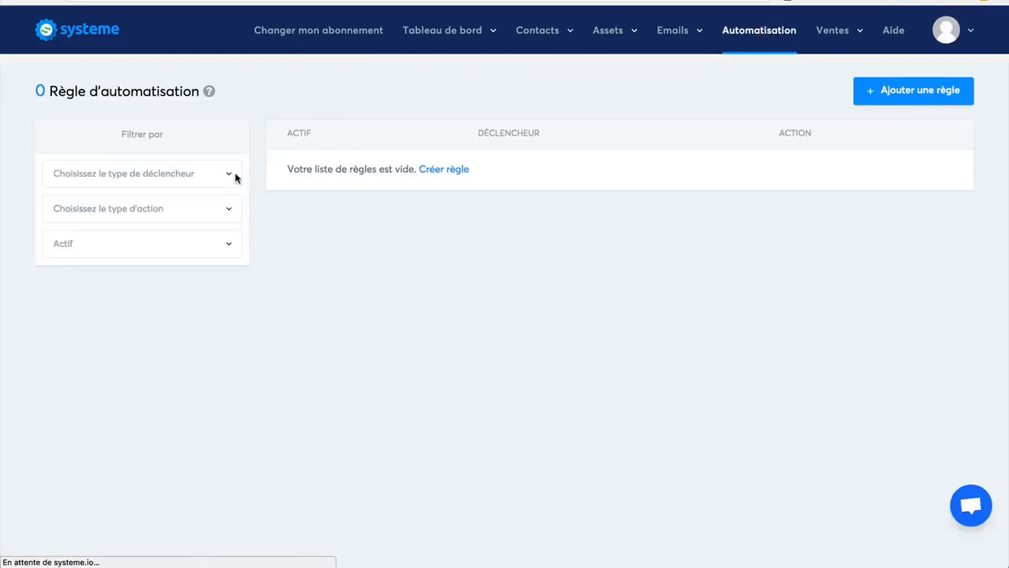
pyautogui.click(195, 175)
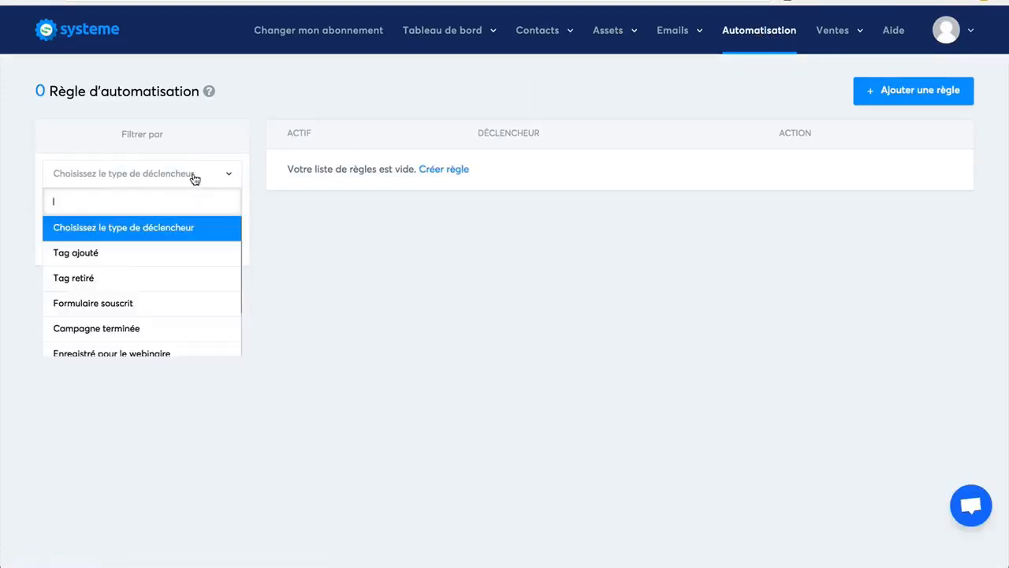
pyautogui.click(130, 303)
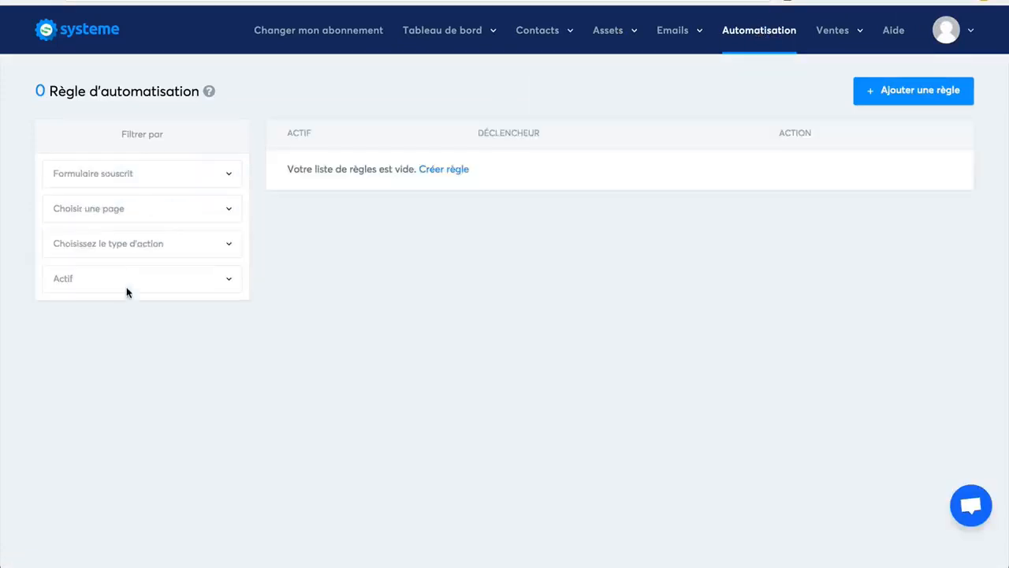
pyautogui.click(160, 247)
pyautogui.click(328, 272)
# - Add an automation rule with the trigger Formulaire souscrit for the page "Téléchargez le guide gratuit"
pyautogui.click(891, 99)
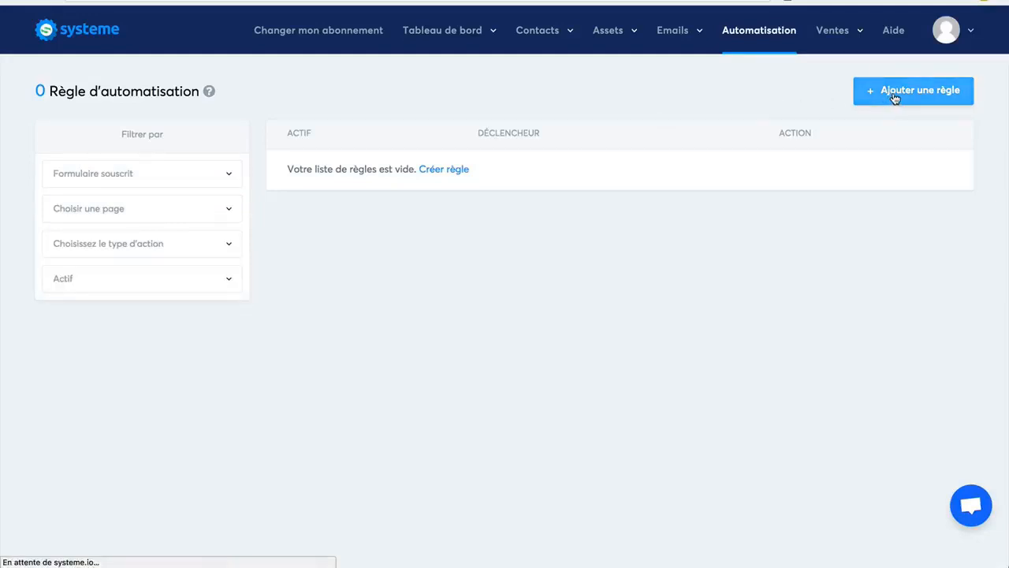
pyautogui.click(452, 137)
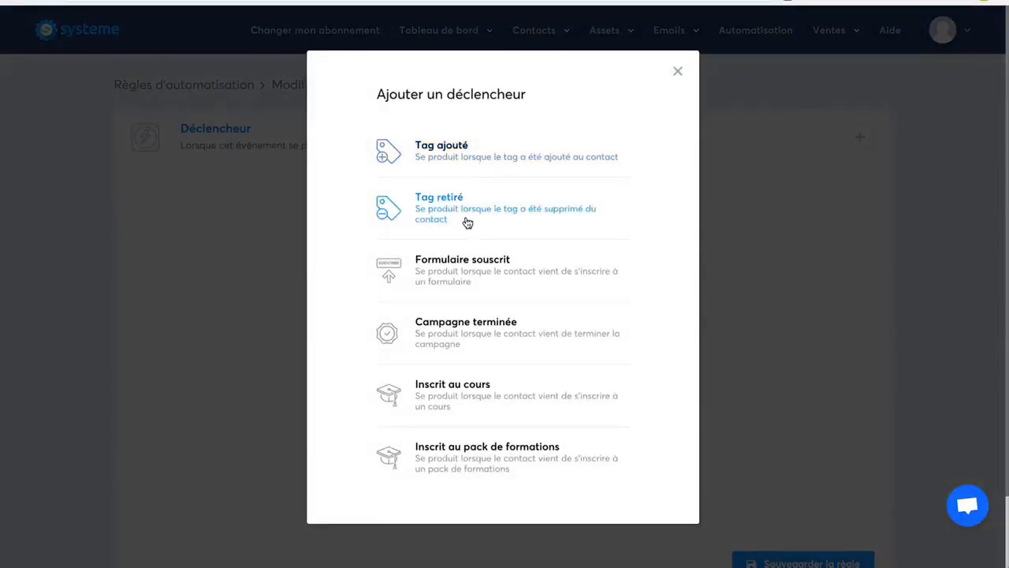
pyautogui.click(464, 269)
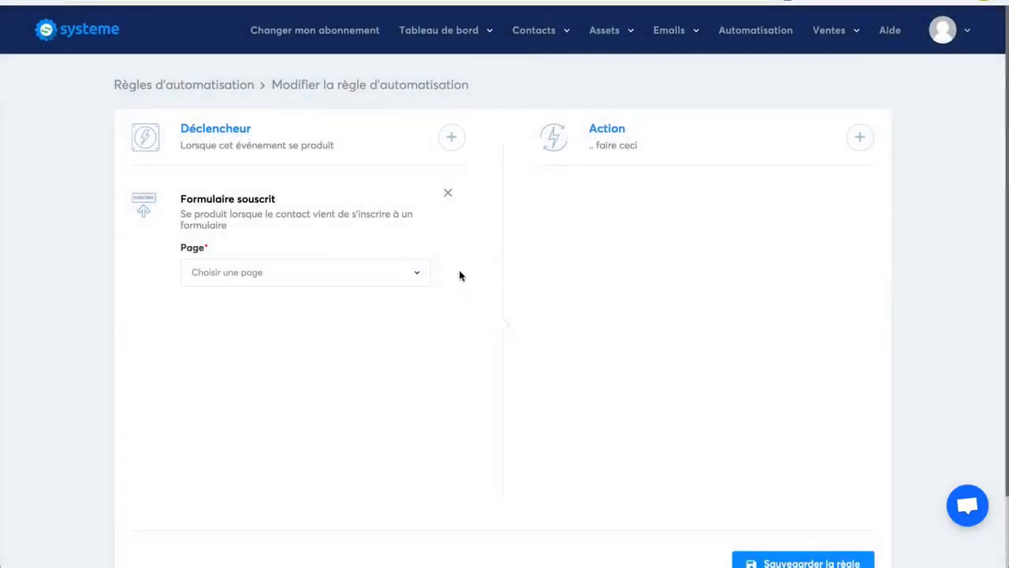
pyautogui.click(356, 275)
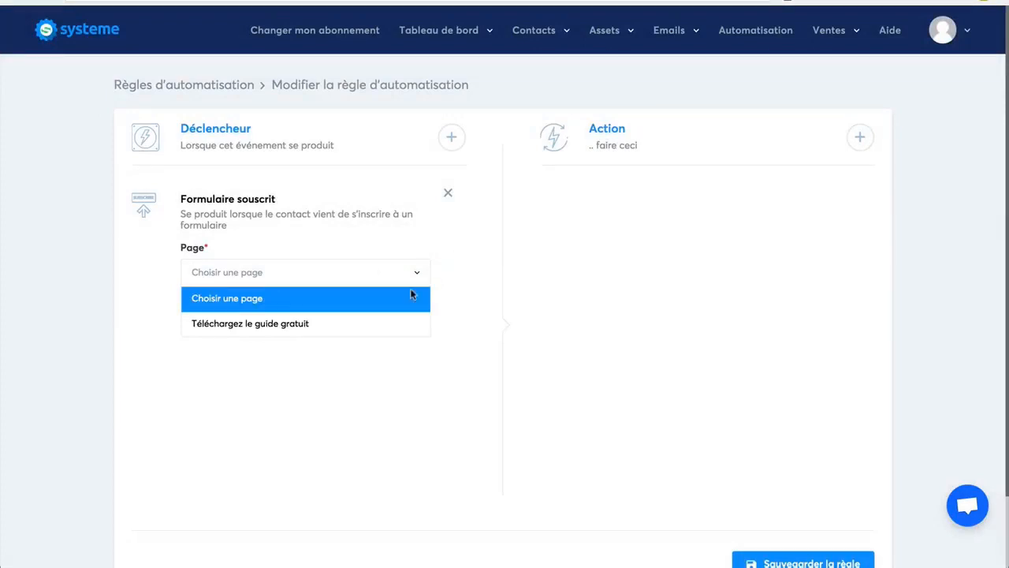
pyautogui.click(345, 324)
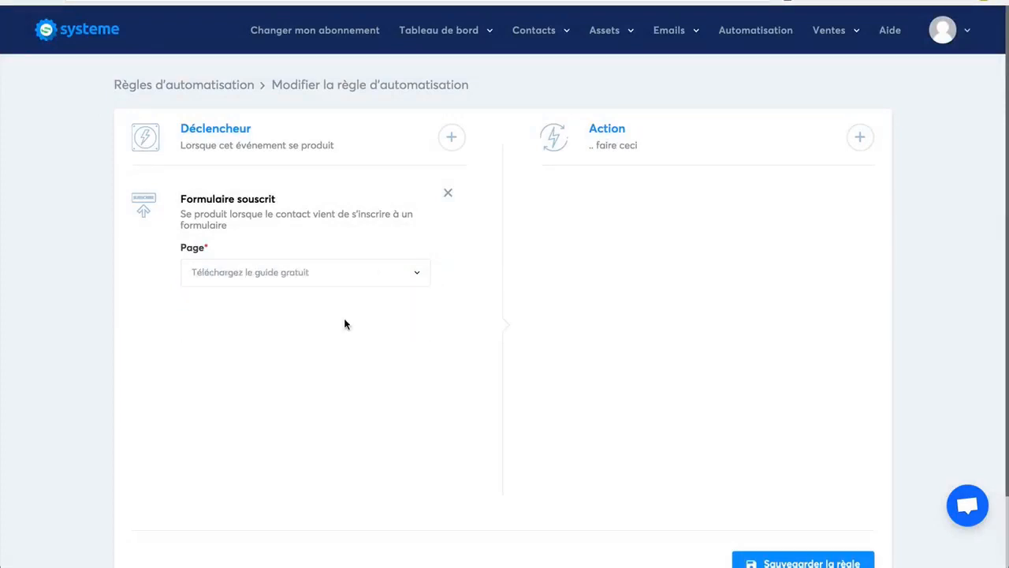
# - Add an action to the rule that gives the contact the tag Prospects, and save the rule
pyautogui.click(860, 137)
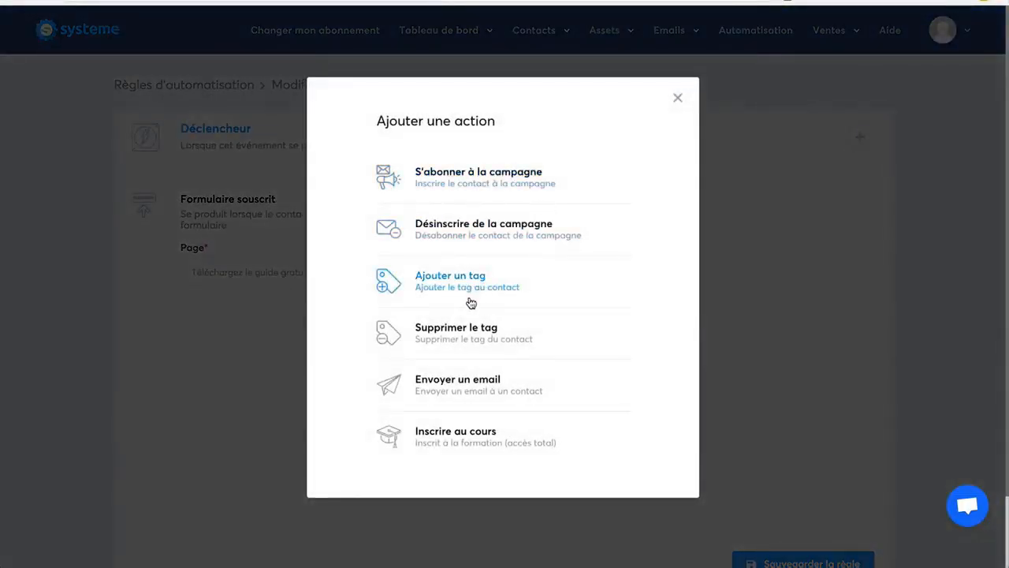
pyautogui.click(458, 285)
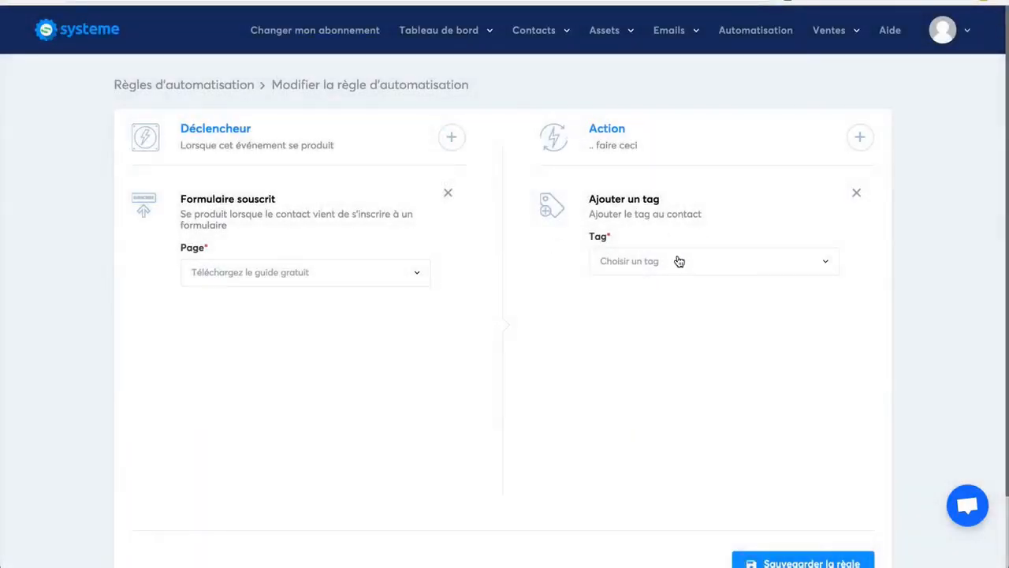
pyautogui.click(678, 260)
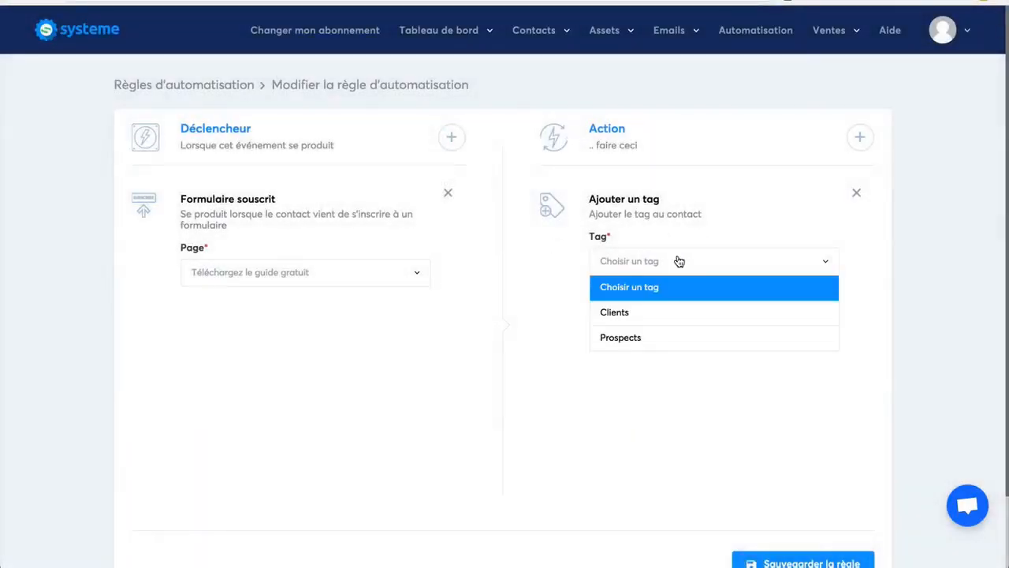
pyautogui.click(643, 340)
pyautogui.scroll(-1, 840, 494)
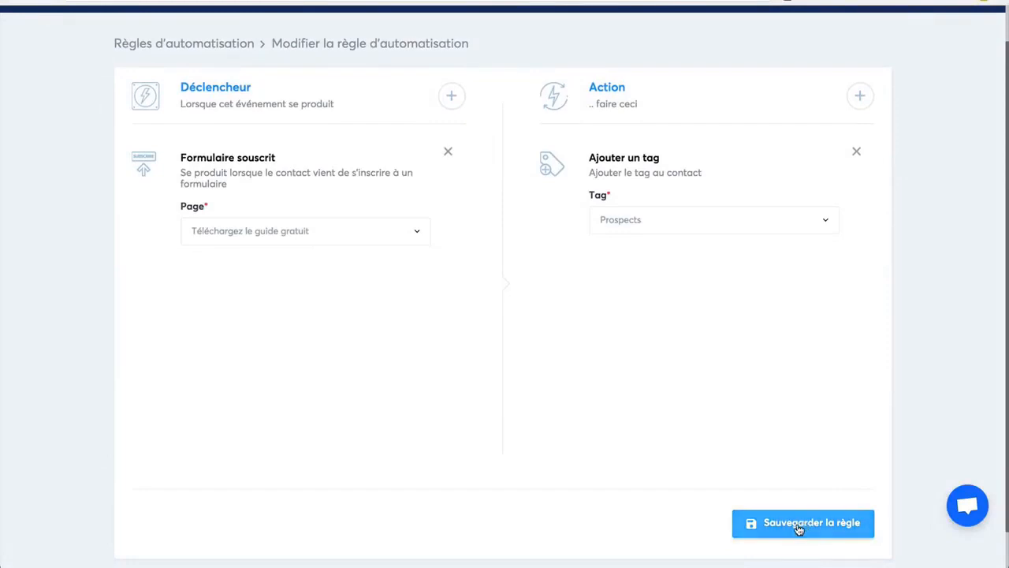
pyautogui.click(797, 531)
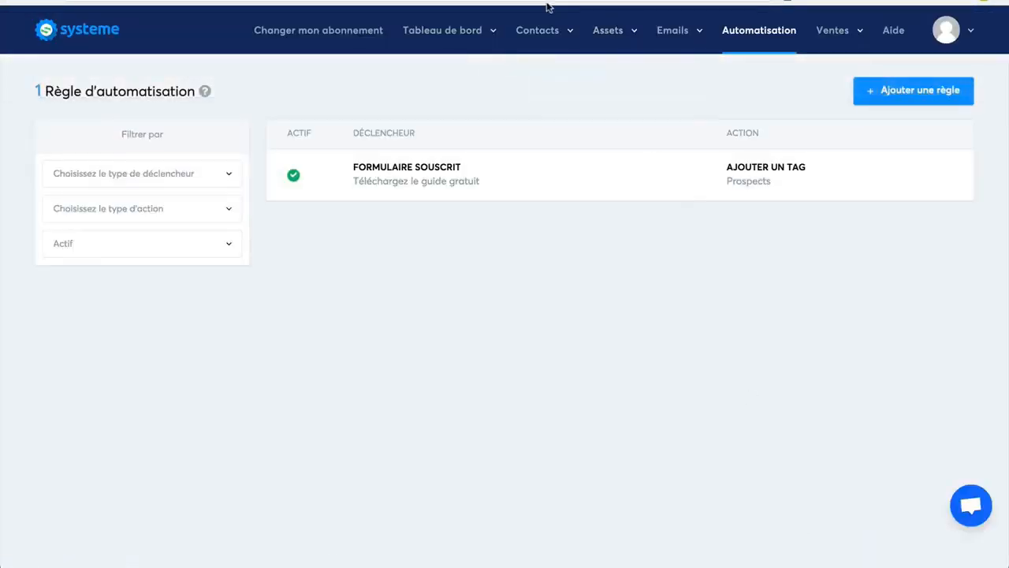
# - Create a course named "Maigrir en 31 jours" with the same text as its description, and save it
pyautogui.moveTo(541, 37)
pyautogui.moveTo(675, 37)
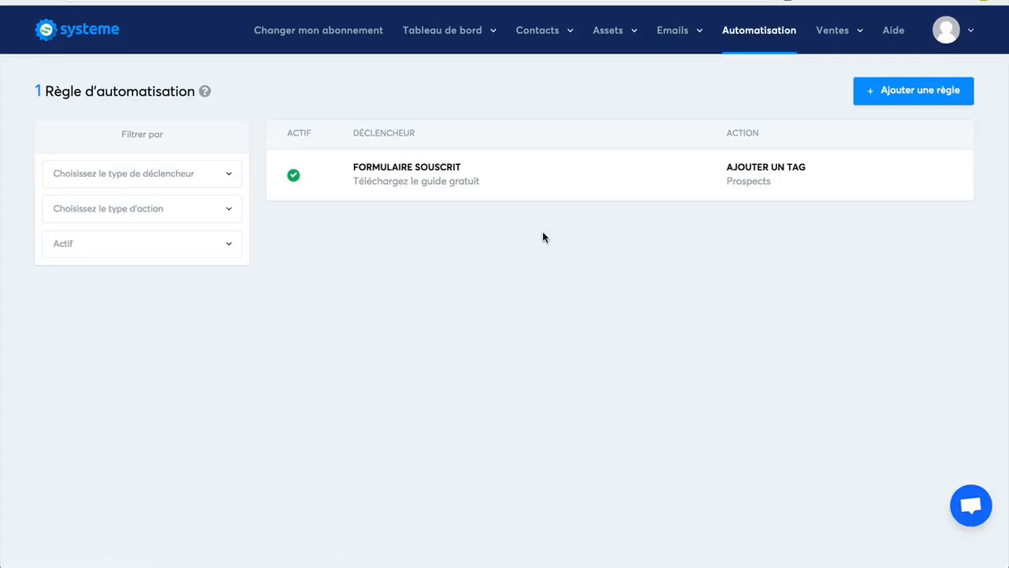
pyautogui.moveTo(838, 35)
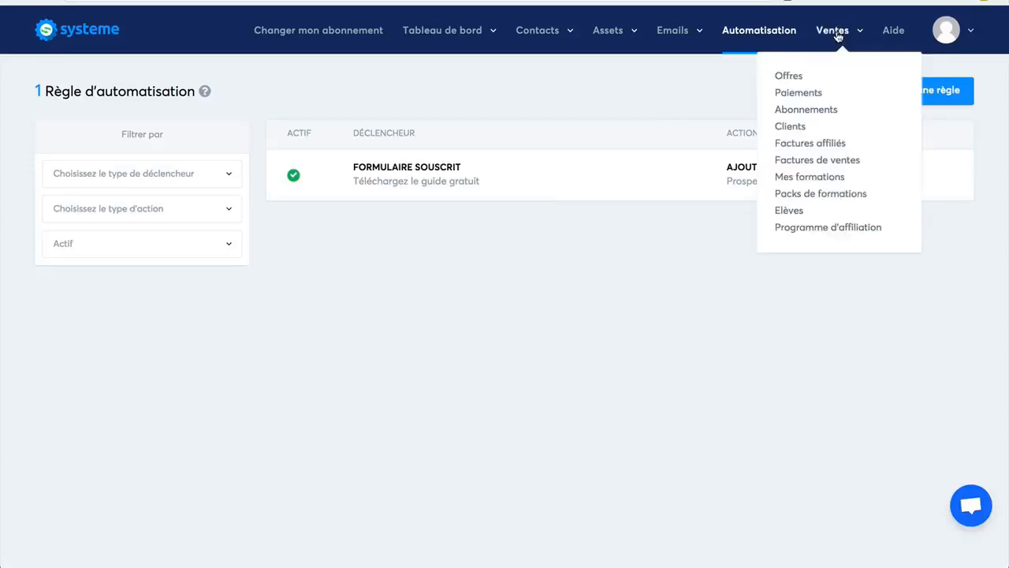
pyautogui.click(810, 178)
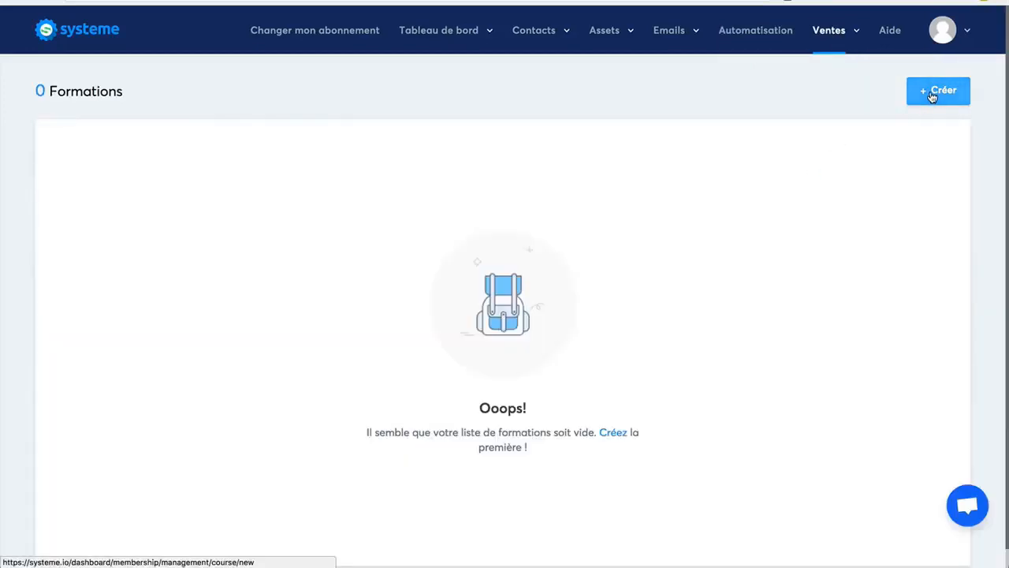
pyautogui.click(931, 93)
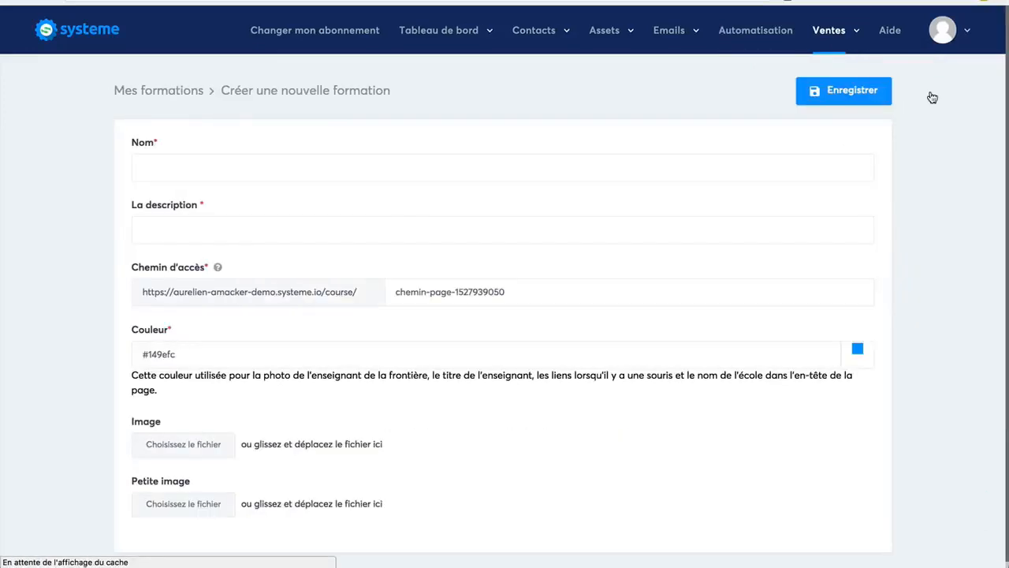
pyautogui.click(164, 169)
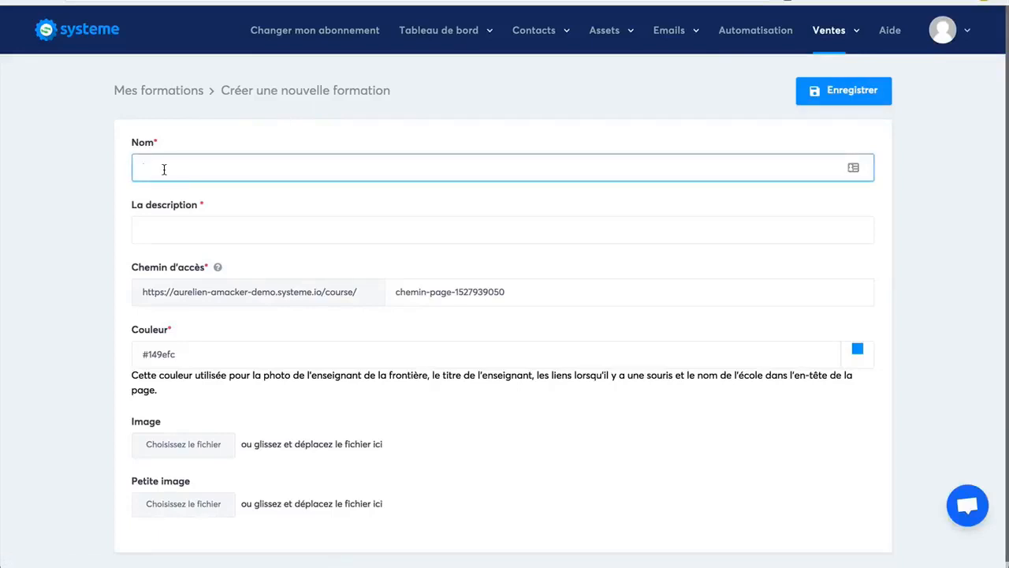
pyautogui.write('Maigrir en 31 jours')
pyautogui.moveTo(226, 168); pyautogui.dragTo(137, 168)
pyautogui.hotkey('ctrl', 'c')
pyautogui.click(163, 220)
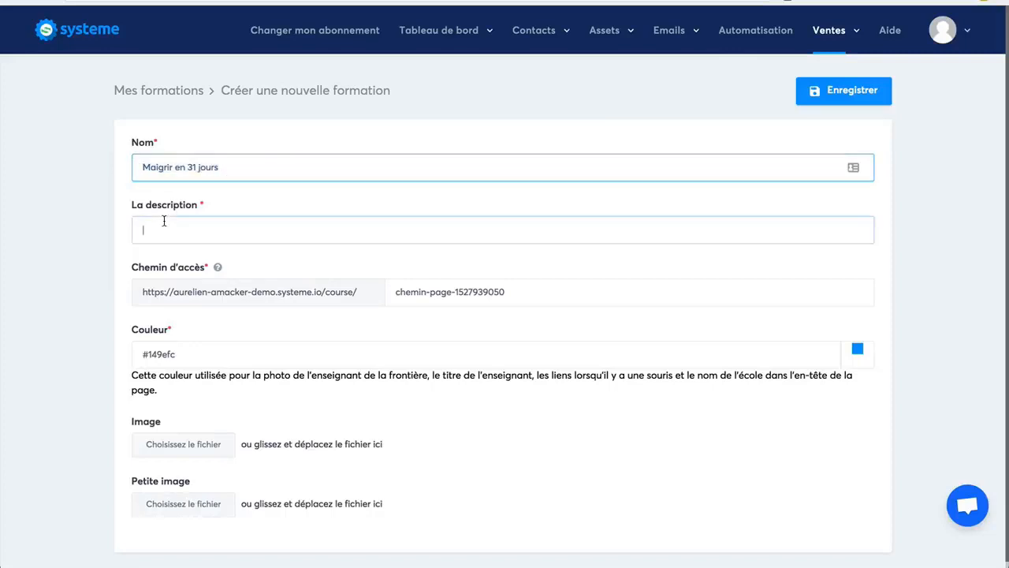
pyautogui.hotkey('ctrl', 'v')
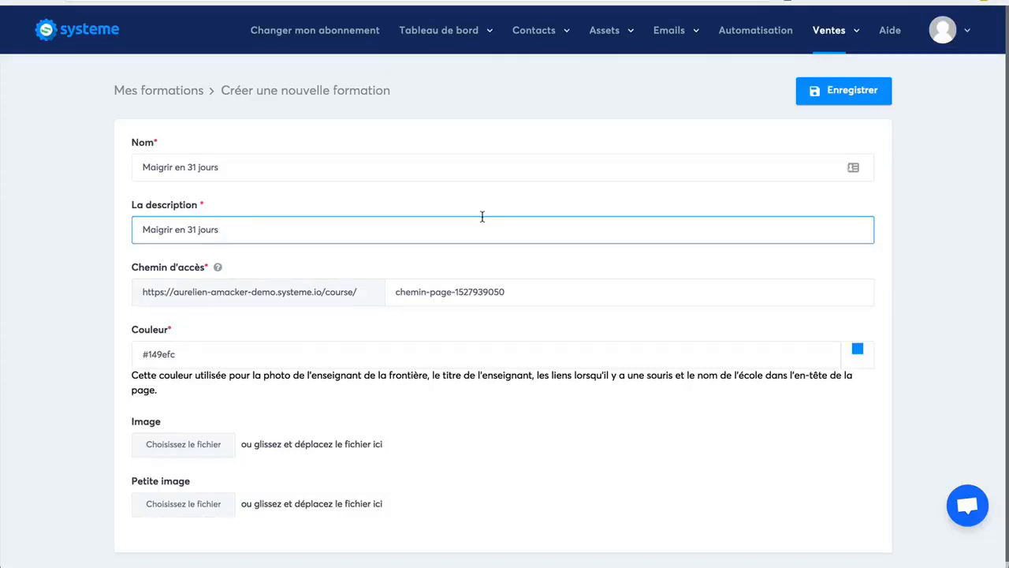
pyautogui.click(852, 92)
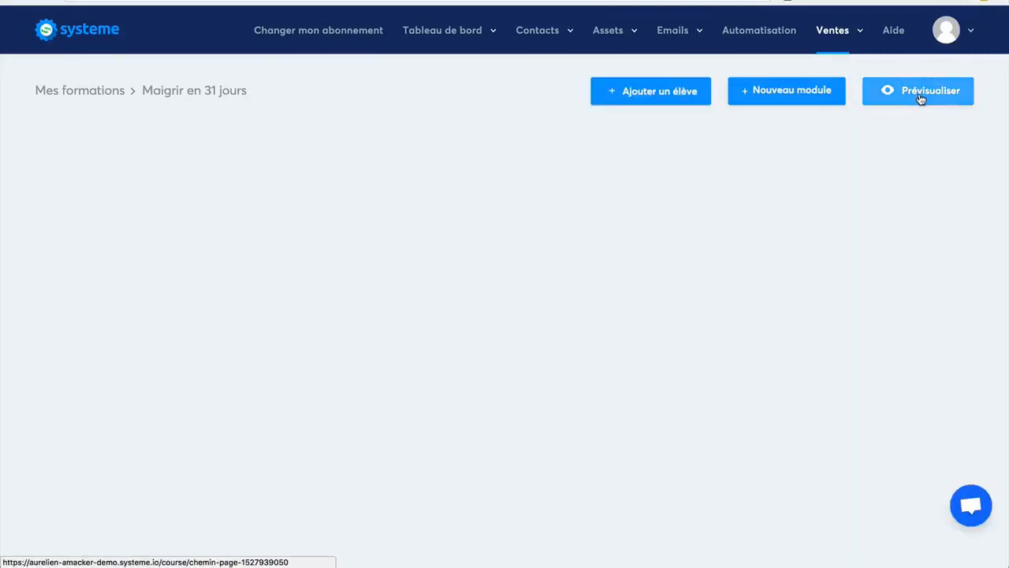
# - Add "Module 1" to the course and a video-type chapter named "Chapitre 1" inside it
pyautogui.click(797, 93)
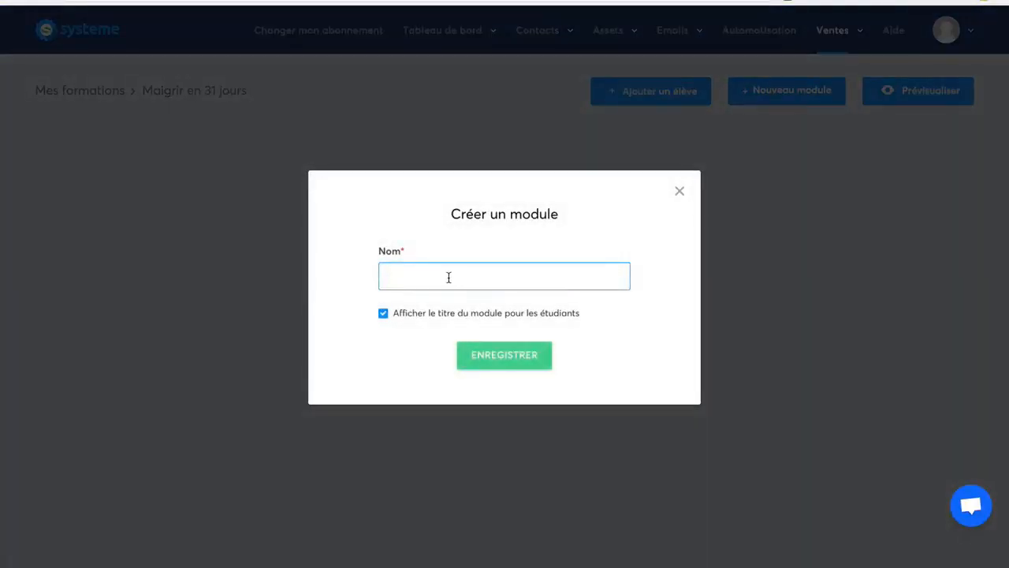
pyautogui.click(482, 352)
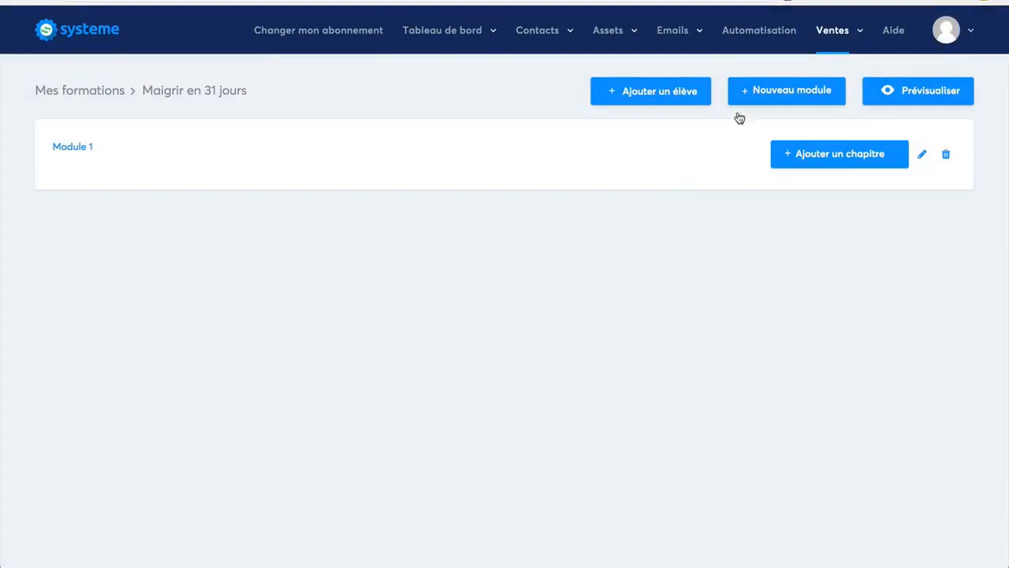
pyautogui.click(838, 156)
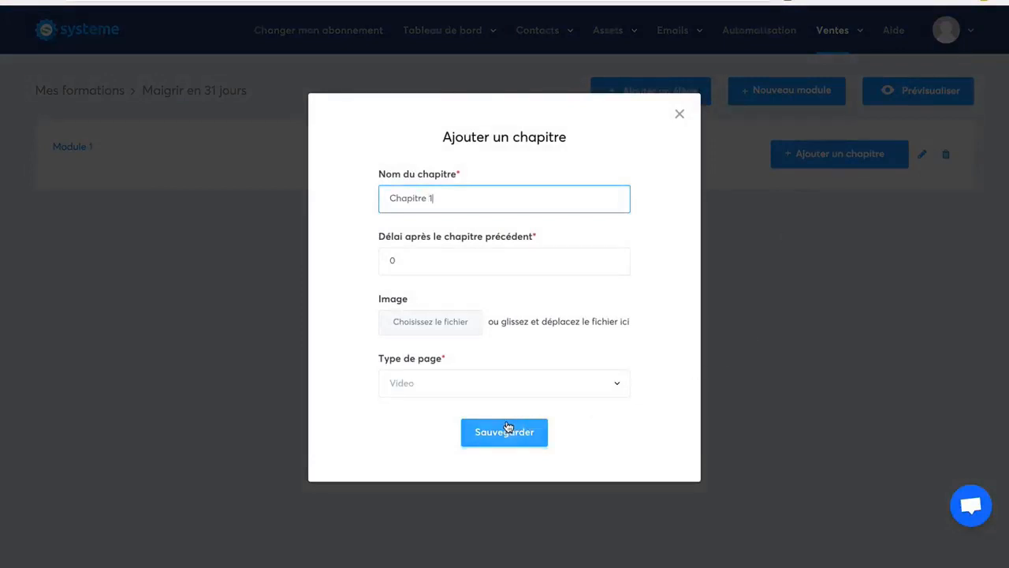
pyautogui.click(477, 433)
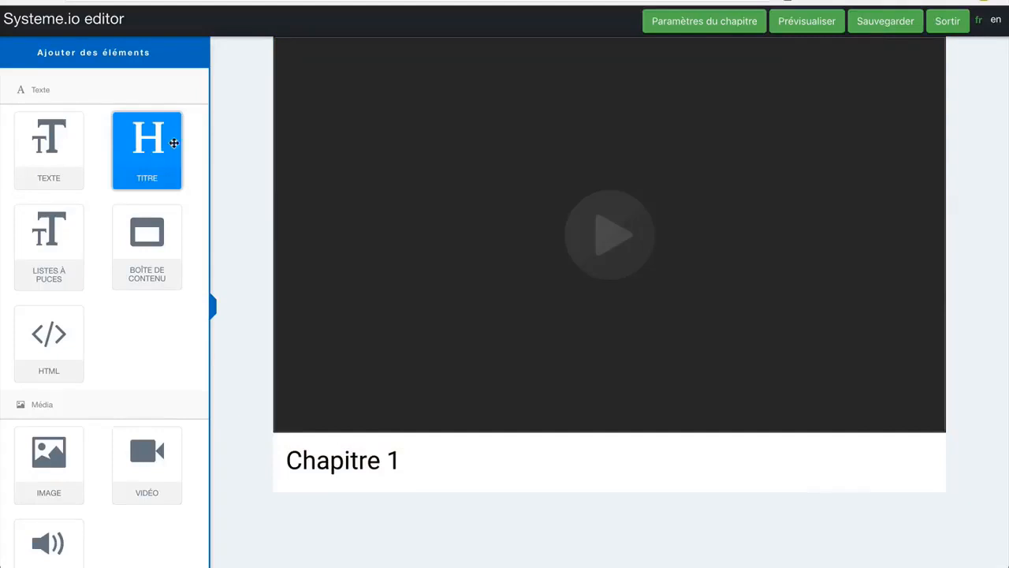
# - Add a title element reading "Chapitre 1" above the video and delete the original title below the video
pyautogui.moveTo(173, 143); pyautogui.dragTo(403, 38)
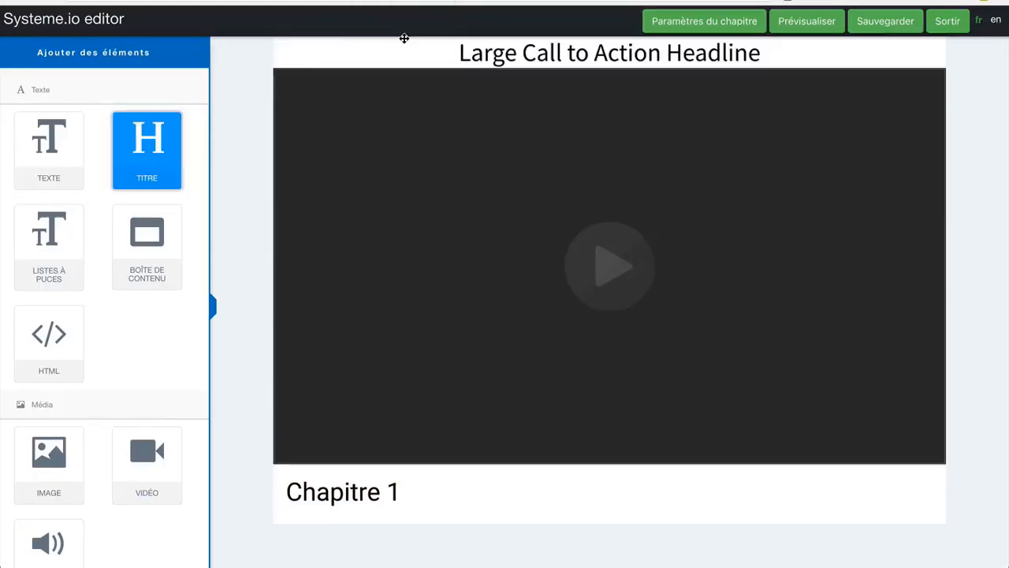
pyautogui.click(659, 62)
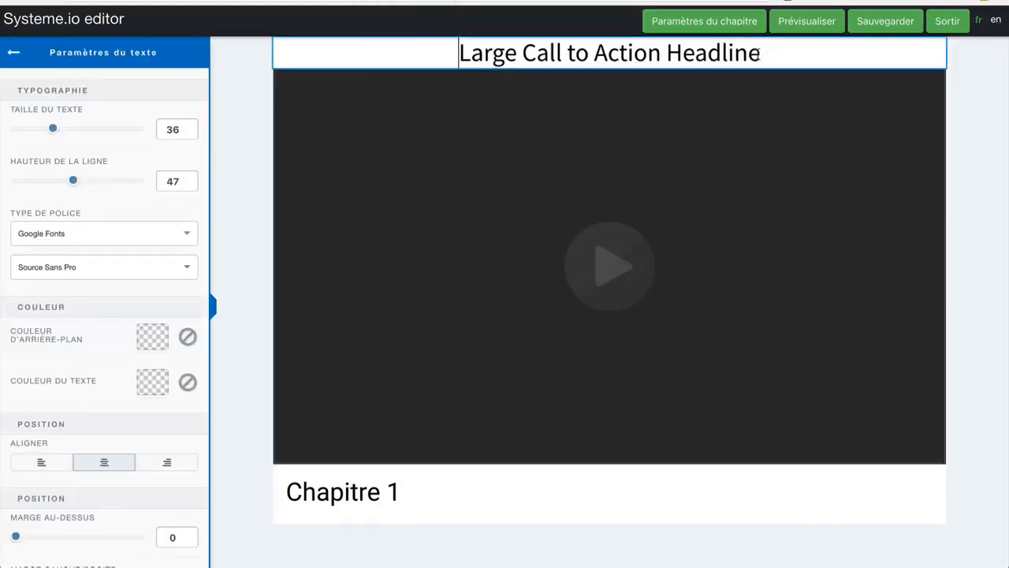
pyautogui.moveTo(761, 55); pyautogui.dragTo(457, 57)
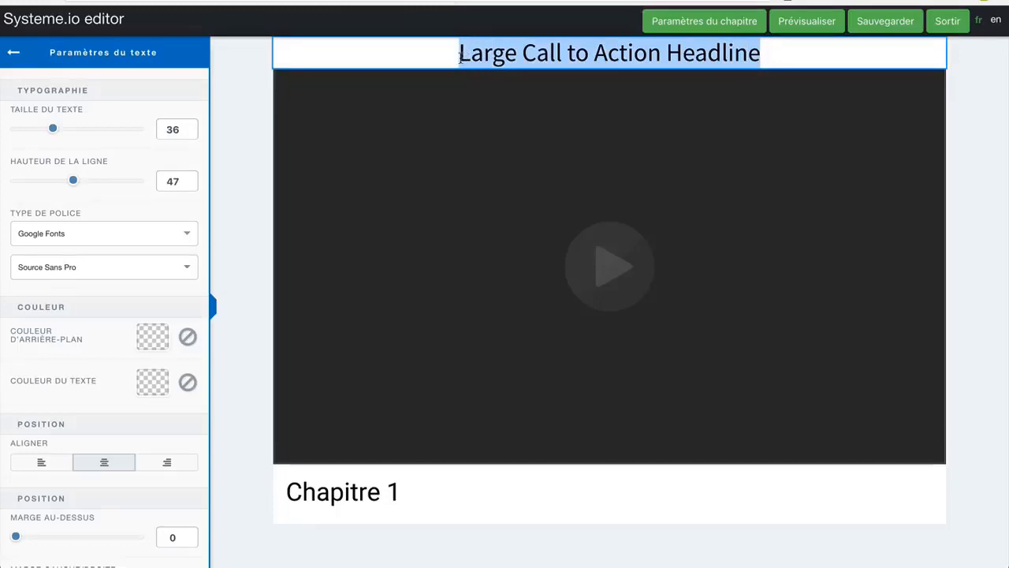
pyautogui.write('Cjhapitre 1')
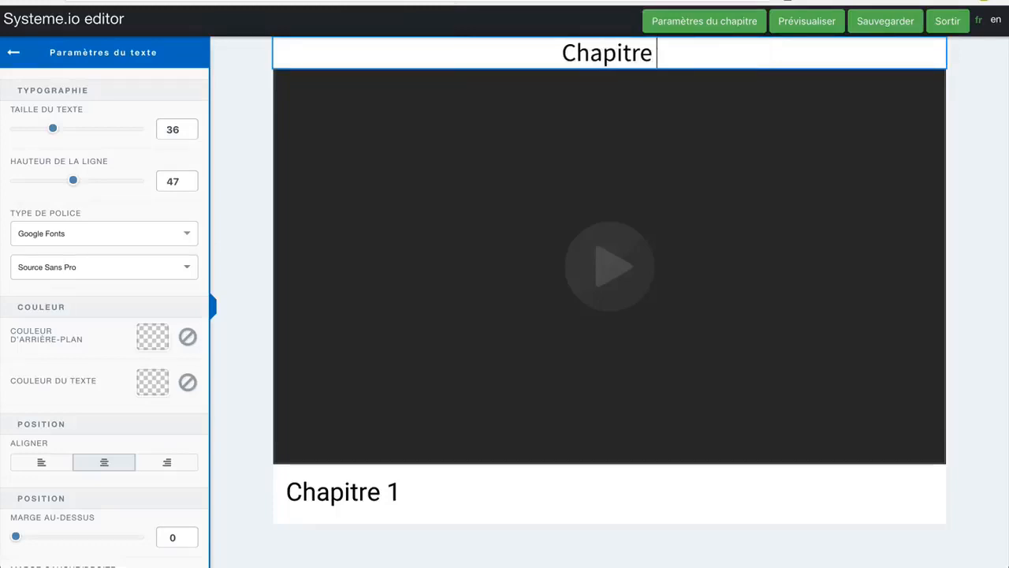
pyautogui.click(954, 171)
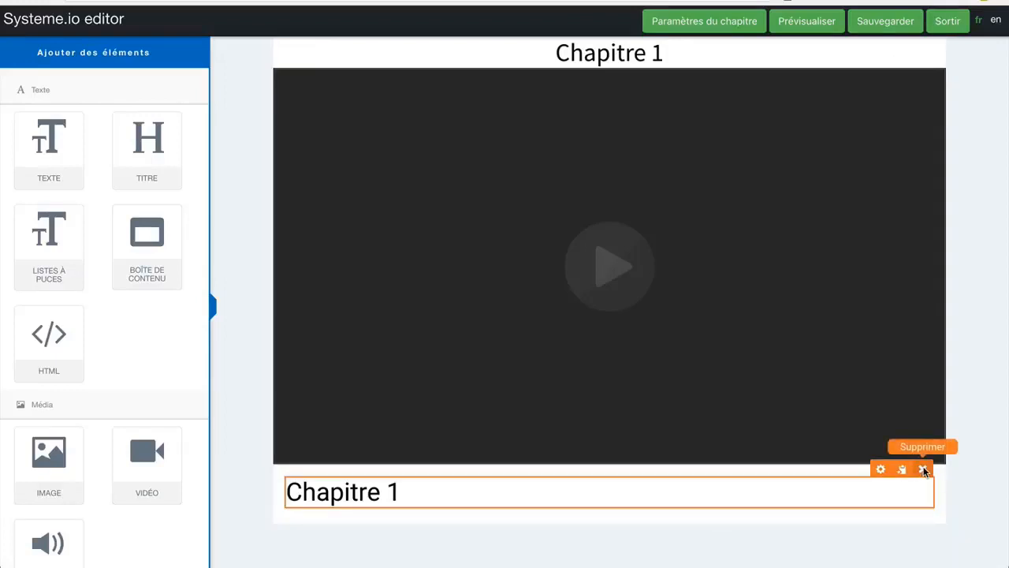
pyautogui.click(923, 468)
pyautogui.click(622, 70)
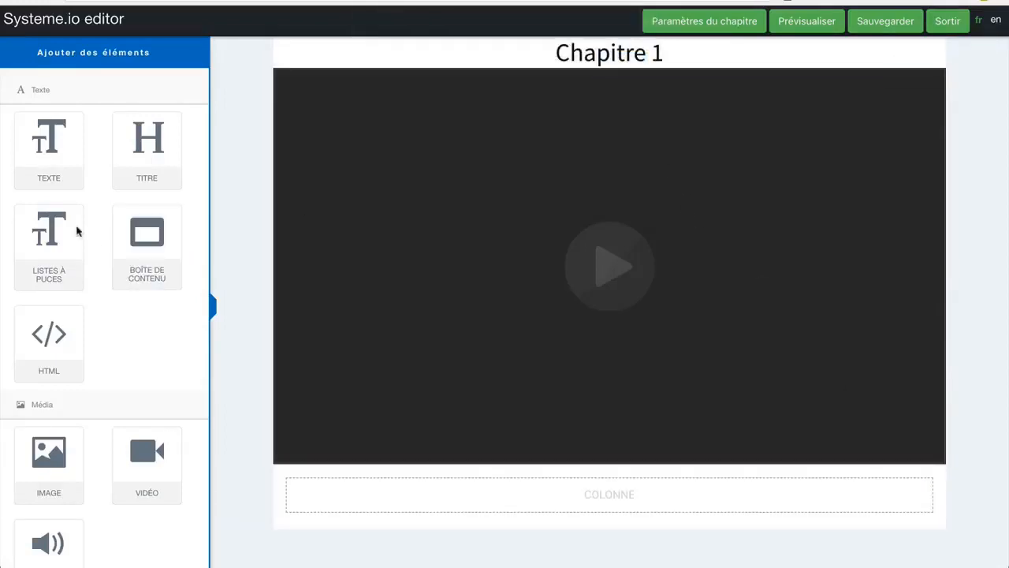
pyautogui.moveTo(49, 149); pyautogui.dragTo(315, 490)
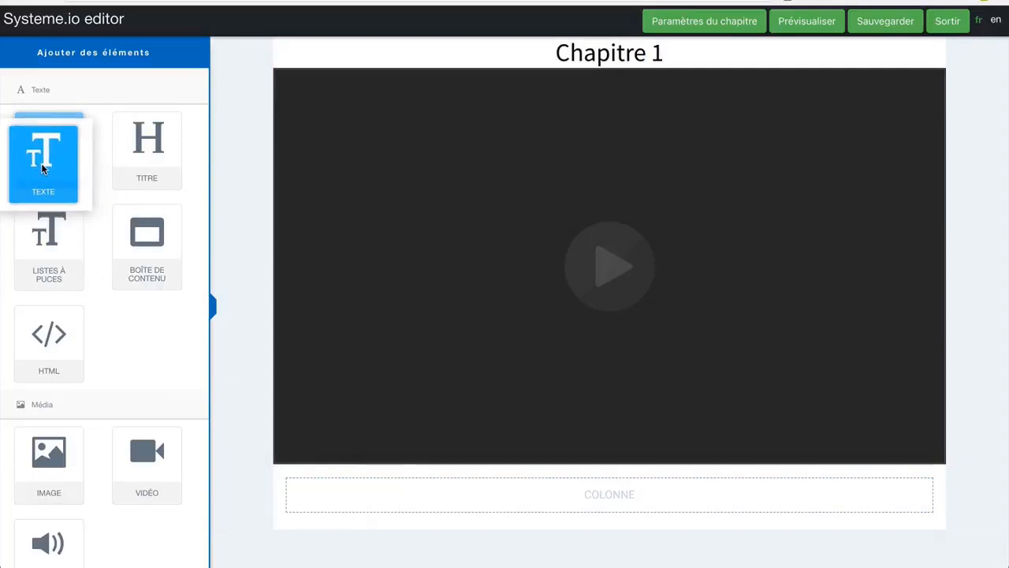
pyautogui.scroll(-1, 54, 339)
pyautogui.scroll(-8, 55, 340)
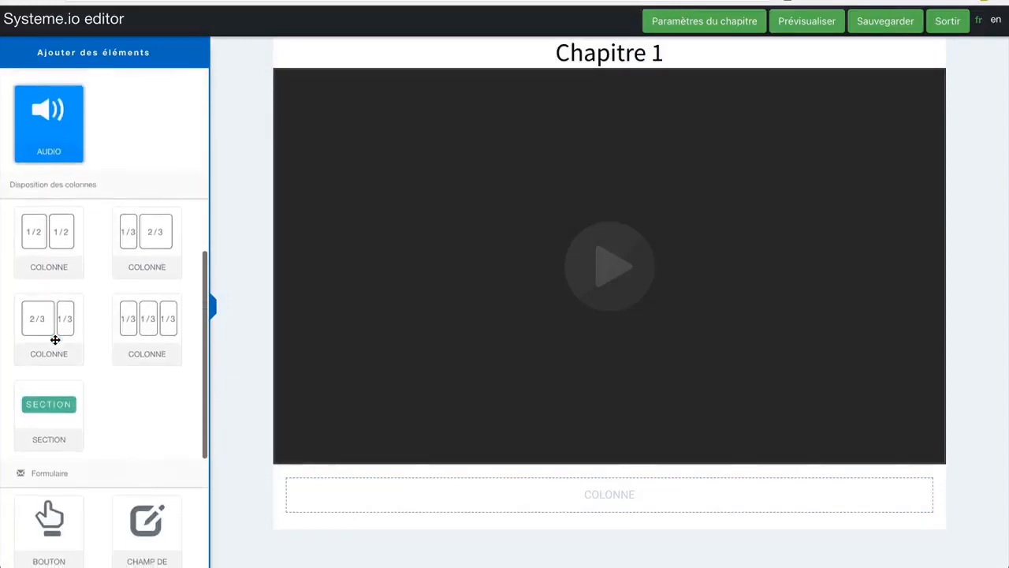
pyautogui.scroll(9, 56, 340)
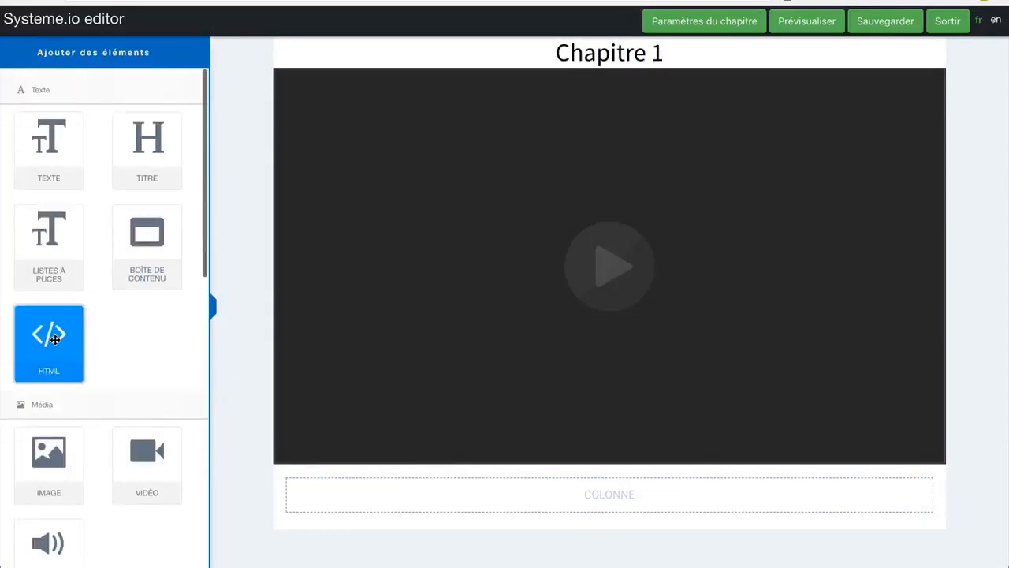
# - Place a content box titled "Ressources" in the empty column below the video and exit the chapter editor
pyautogui.moveTo(147, 248); pyautogui.dragTo(349, 495)
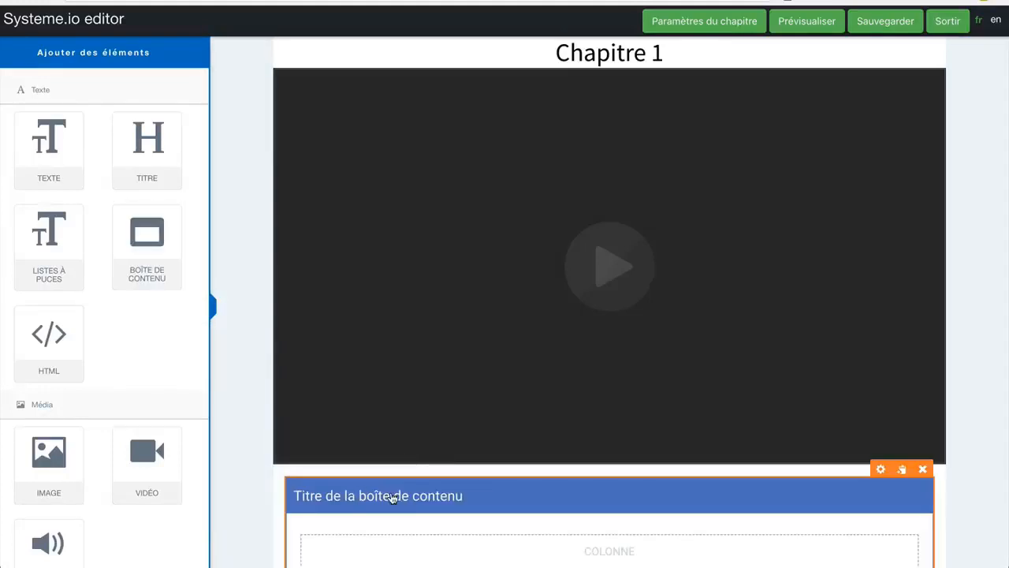
pyautogui.click(878, 468)
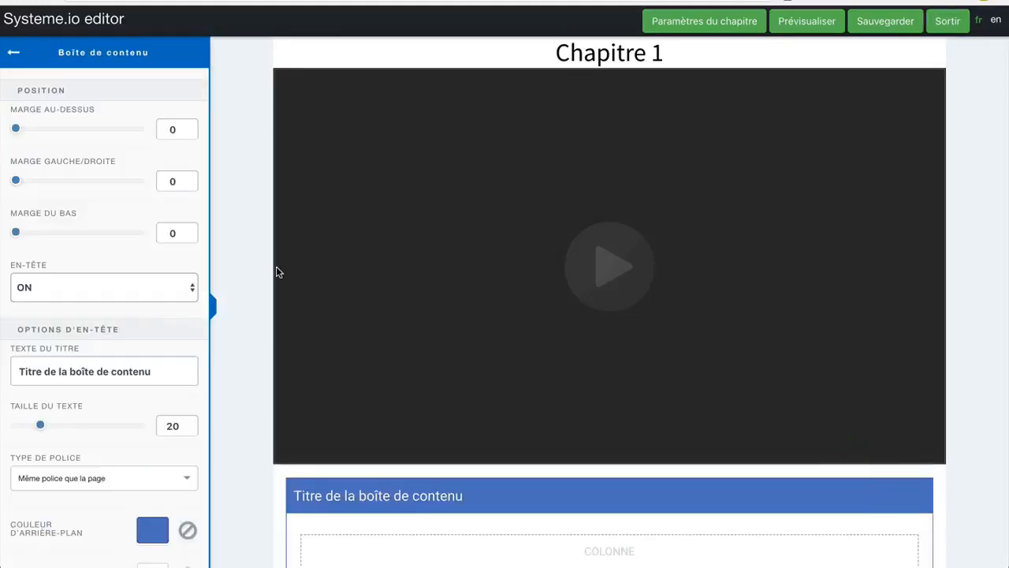
pyautogui.moveTo(167, 374); pyautogui.dragTo(19, 373)
pyautogui.write('Ressources')
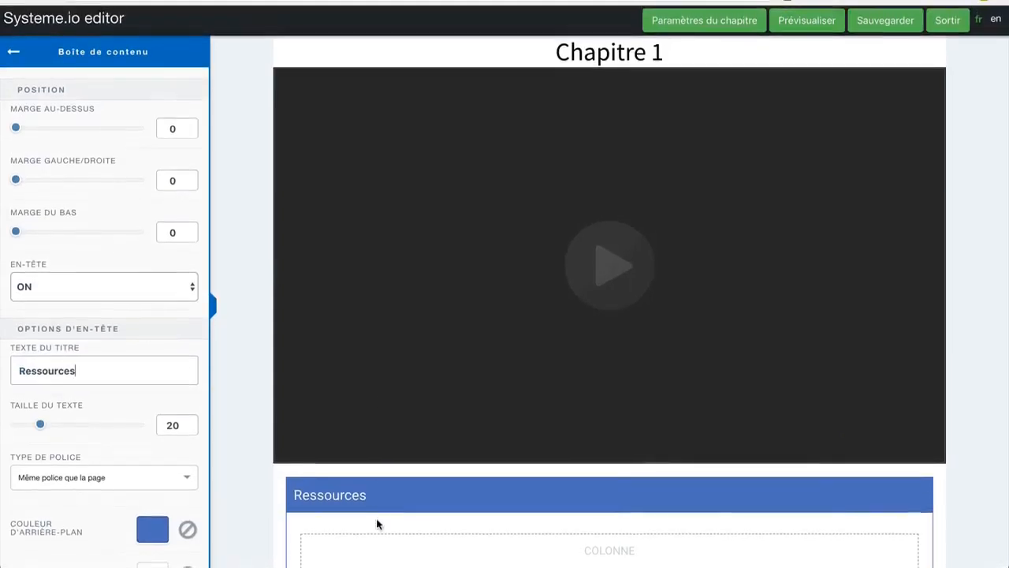
pyautogui.click(975, 349)
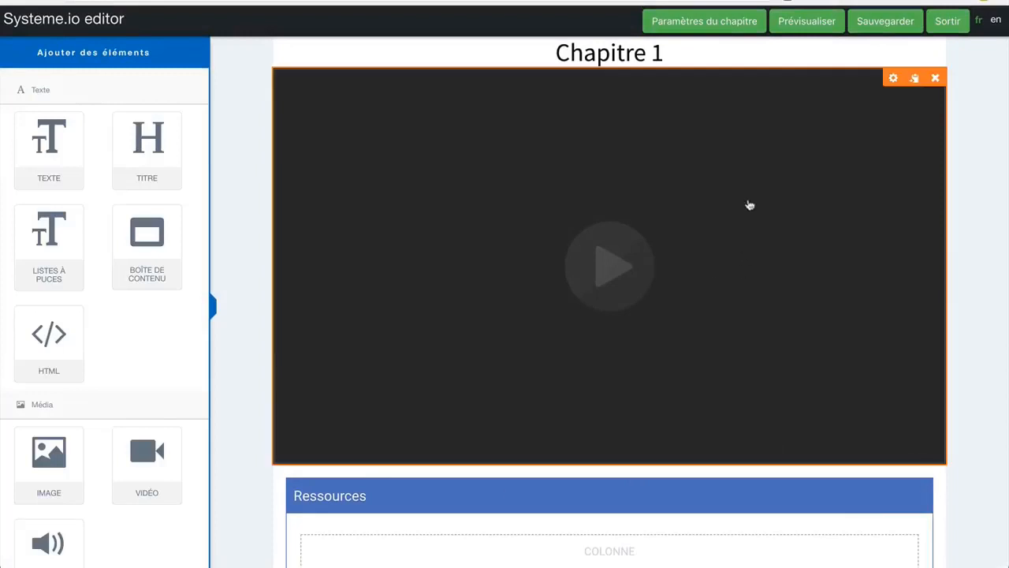
pyautogui.click(946, 25)
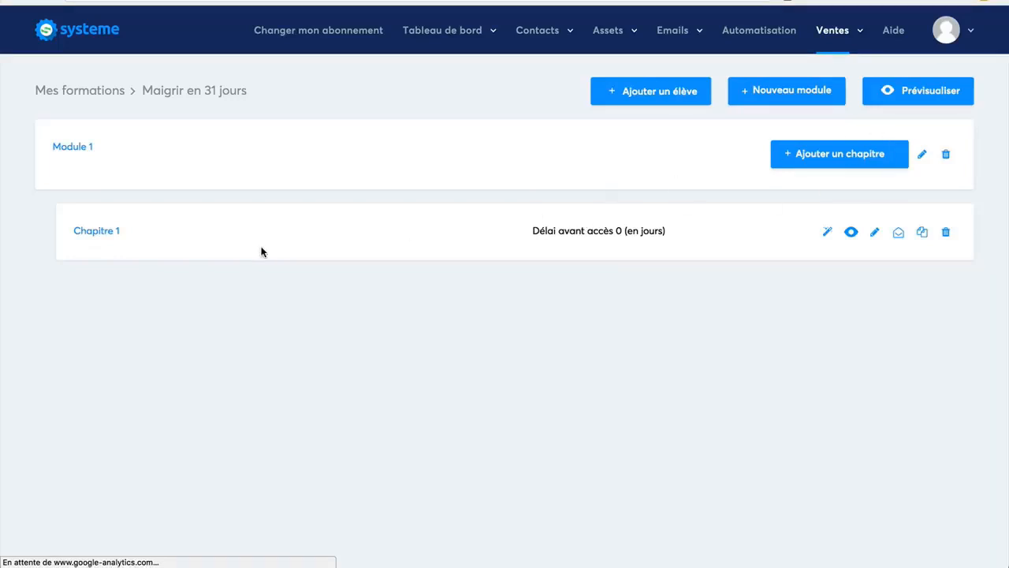
# - Start a new sales page from the "Page de vente texte" template
pyautogui.click(835, 29)
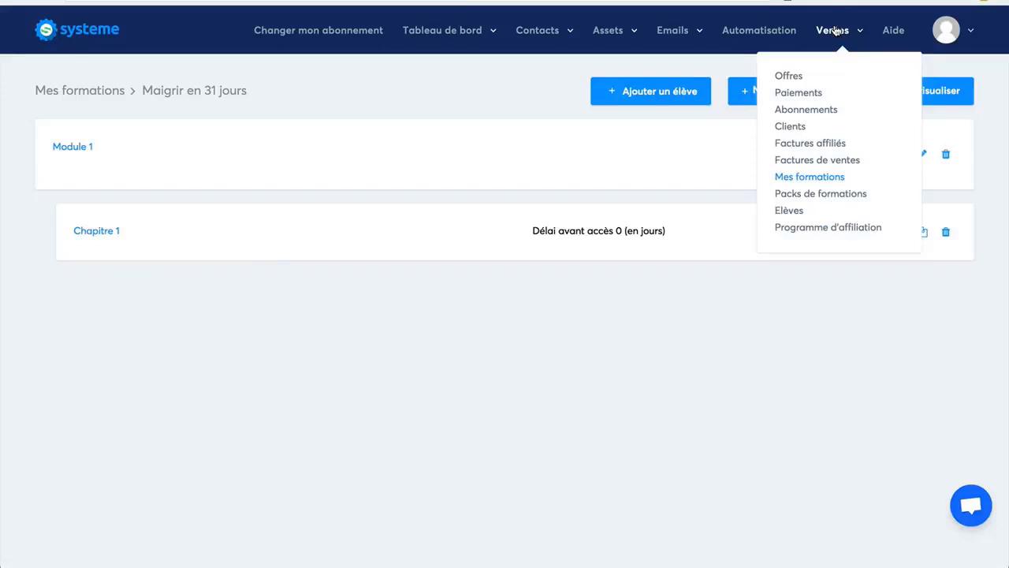
pyautogui.moveTo(450, 32)
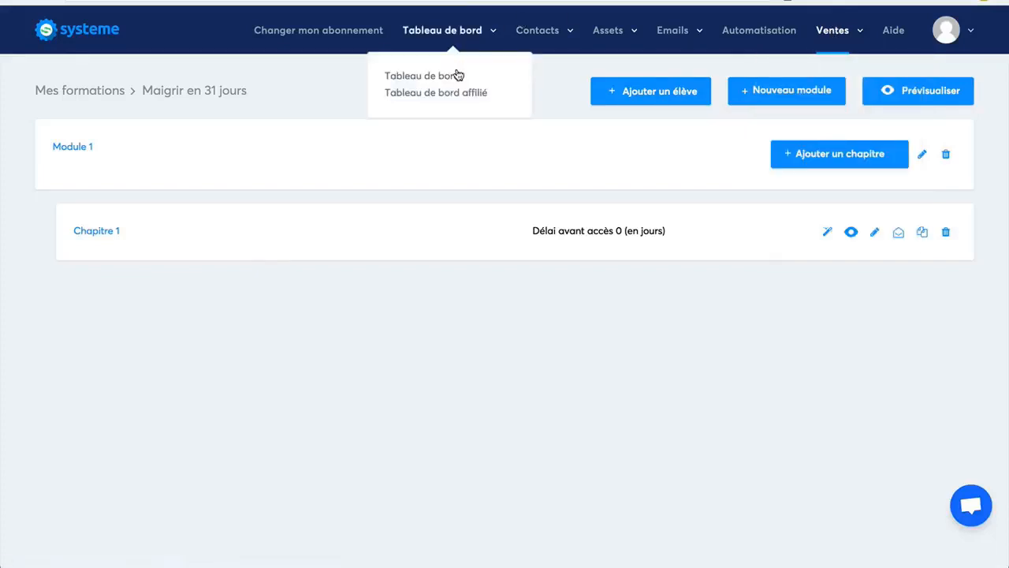
pyautogui.moveTo(616, 39)
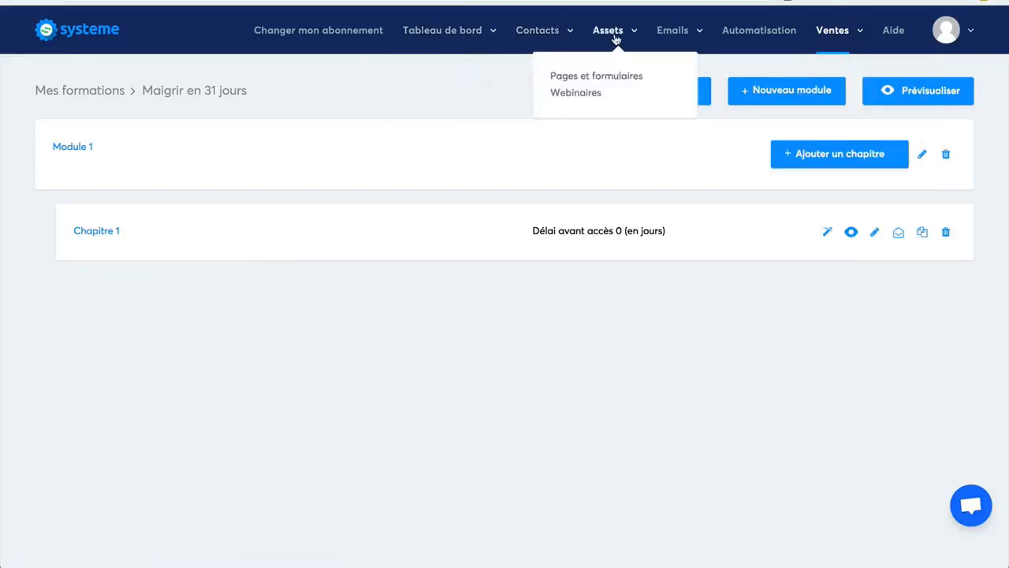
pyautogui.click(574, 79)
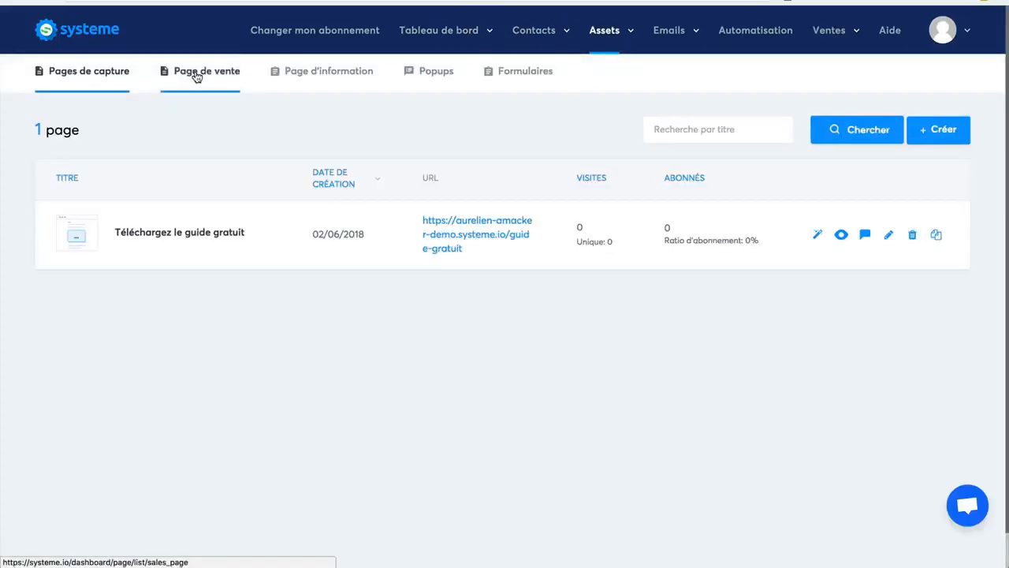
pyautogui.click(197, 76)
pyautogui.click(941, 129)
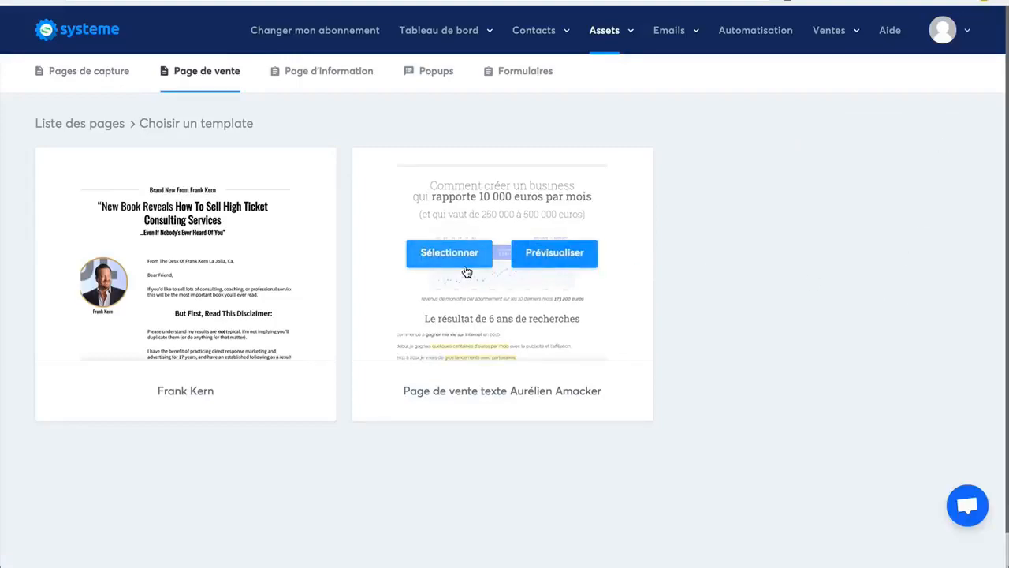
pyautogui.click(455, 252)
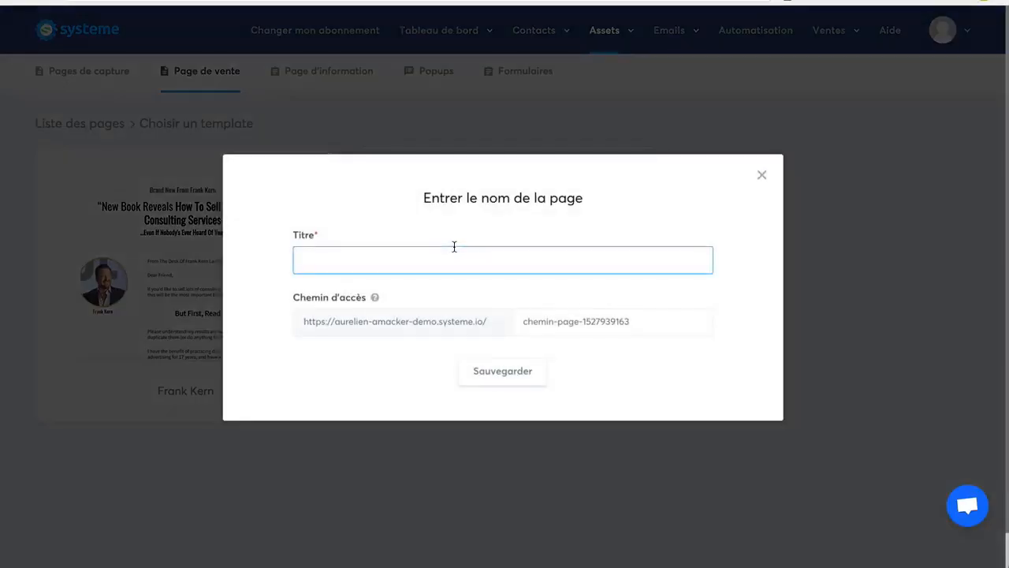
# - Title the sales page "Maigrir en 31 jours", set its access path to "maigrir-31j" and save it
pyautogui.write('Maigrir en 31 jours')
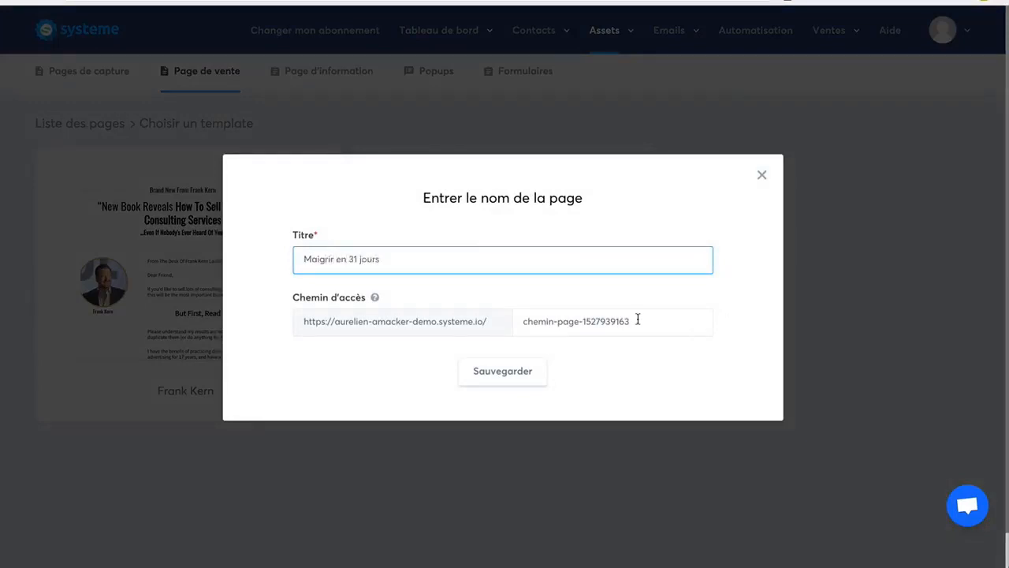
pyautogui.press('Tab')
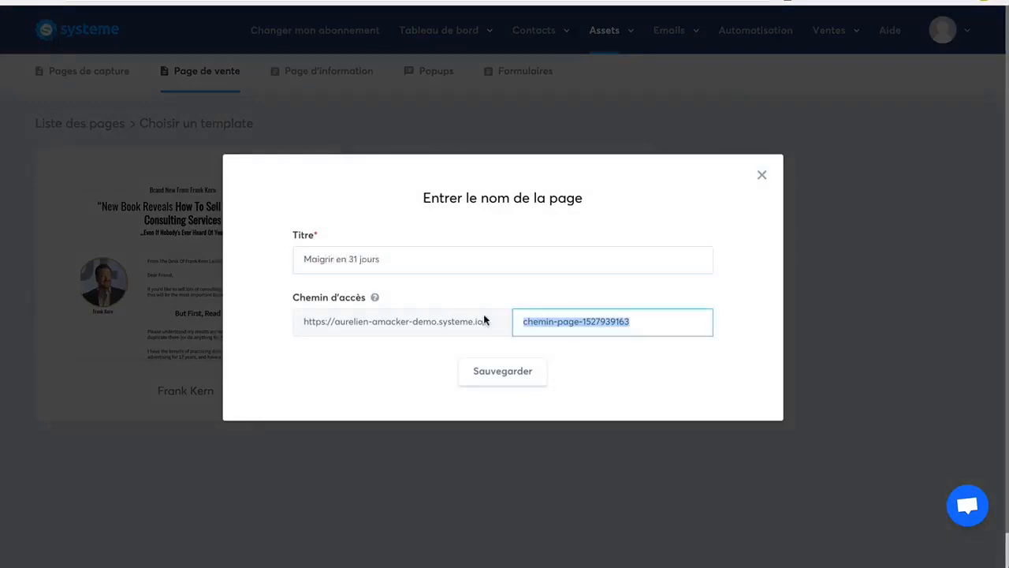
pyautogui.write('mauigrir-31j')
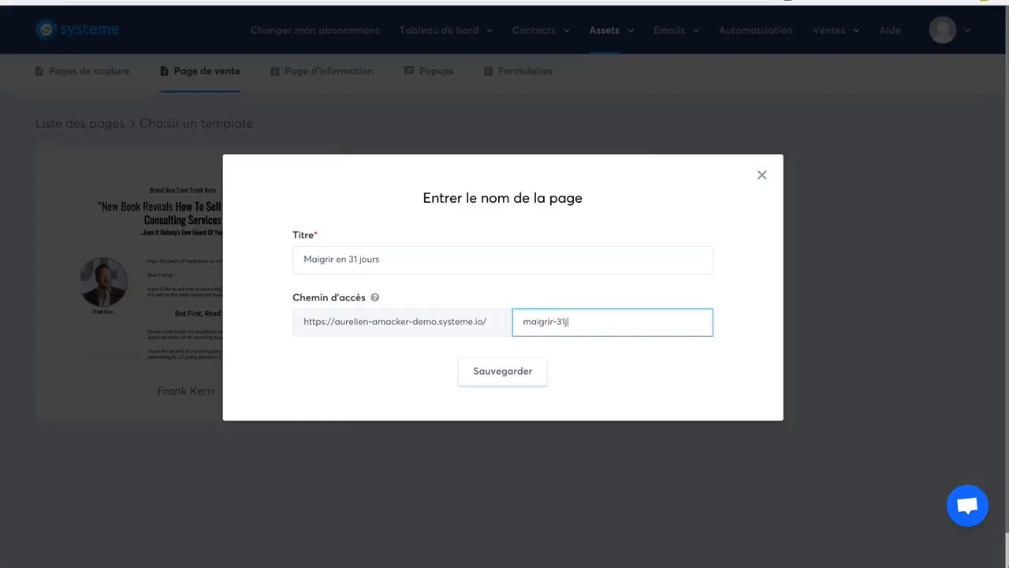
pyautogui.click(510, 373)
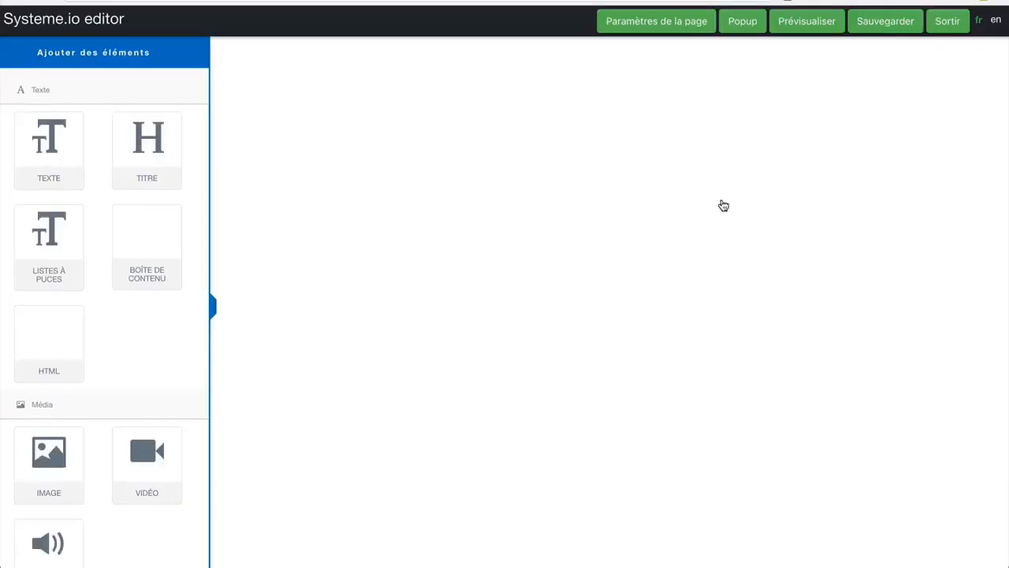
# - Look through the sales page template's headline, revenue chart, testimonials, step sections and pricing text, and return to its beginning
pyautogui.scroll(-10, 892, 284)
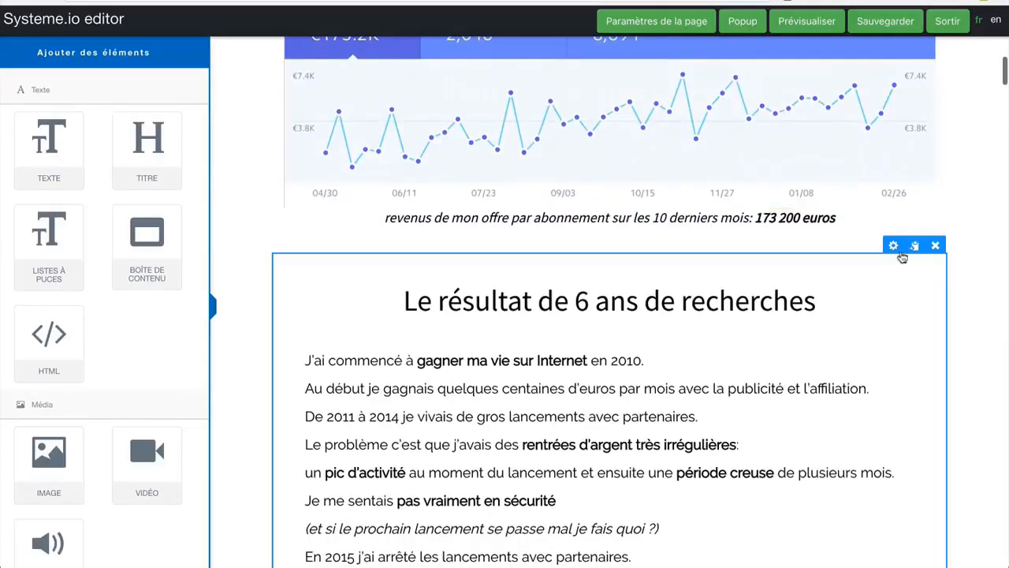
pyautogui.scroll(-13, 919, 332)
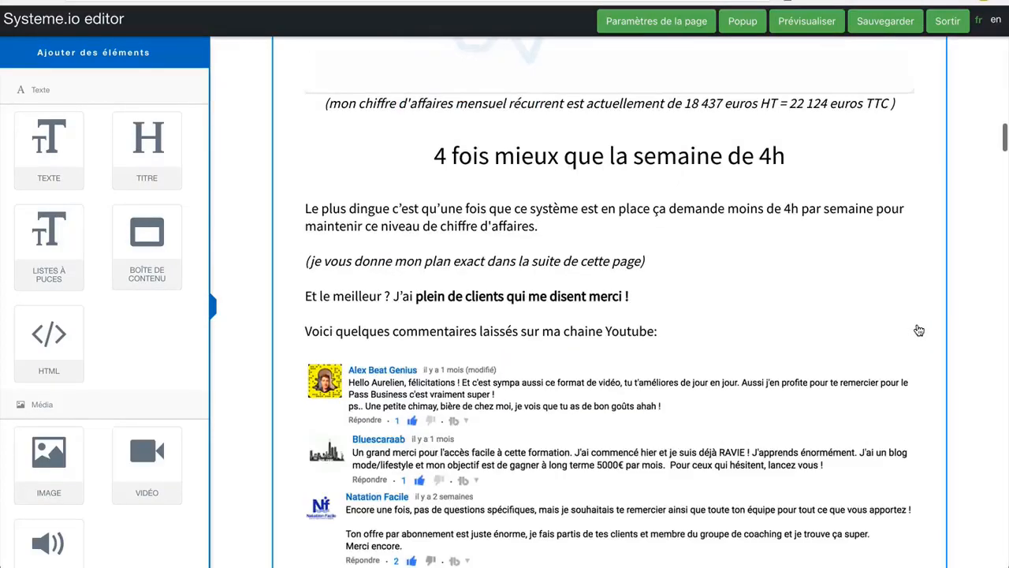
pyautogui.scroll(14, 919, 331)
pyautogui.scroll(10, 919, 330)
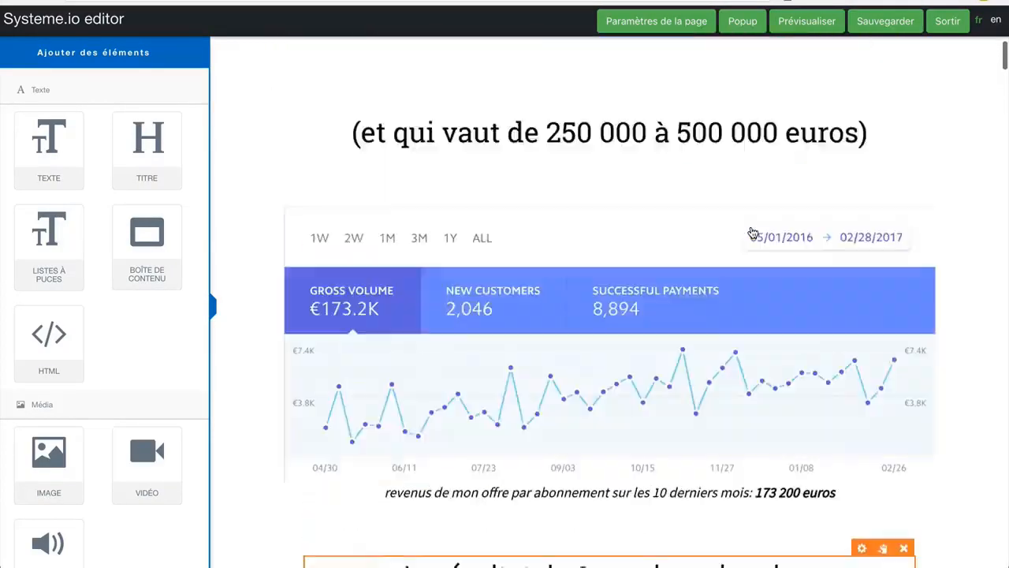
pyautogui.scroll(-15, 851, 365)
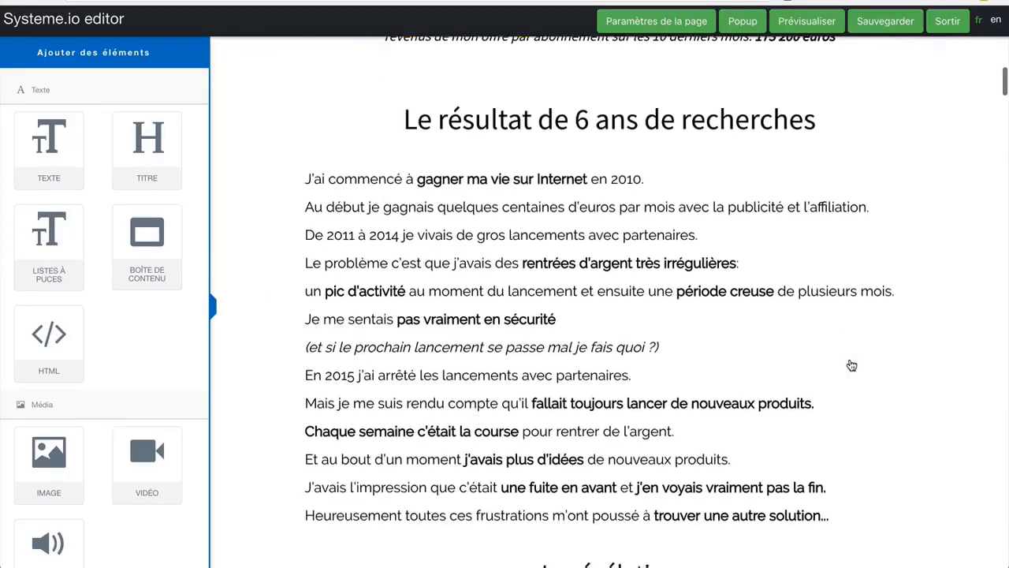
pyautogui.scroll(-15, 852, 365)
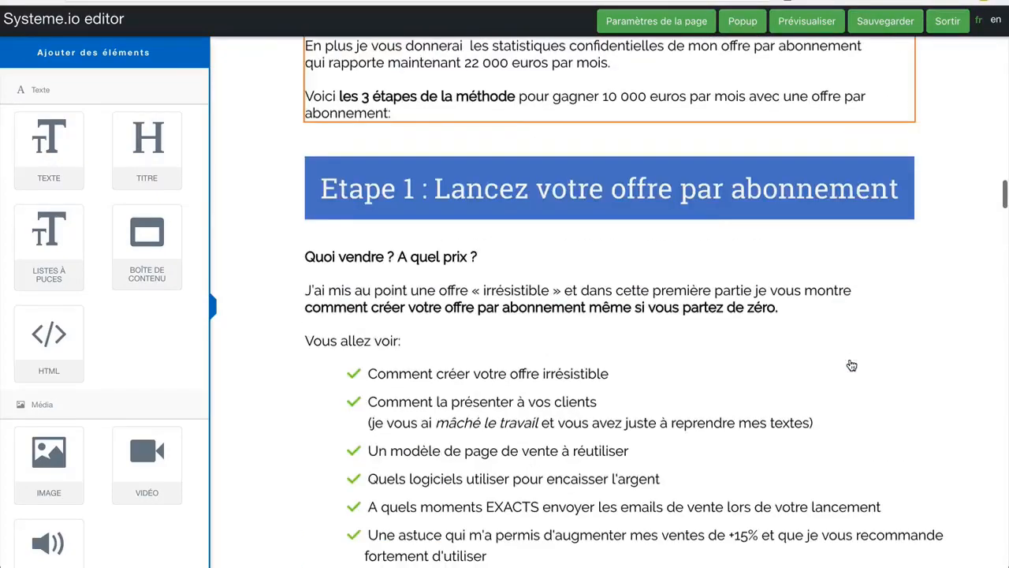
pyautogui.scroll(-15, 720, 331)
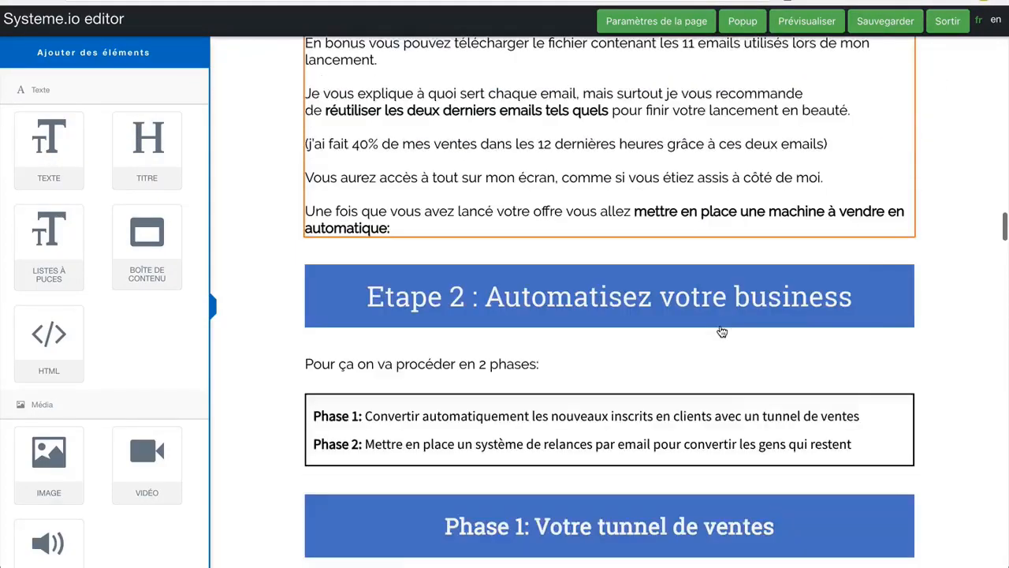
pyautogui.scroll(-15, 720, 331)
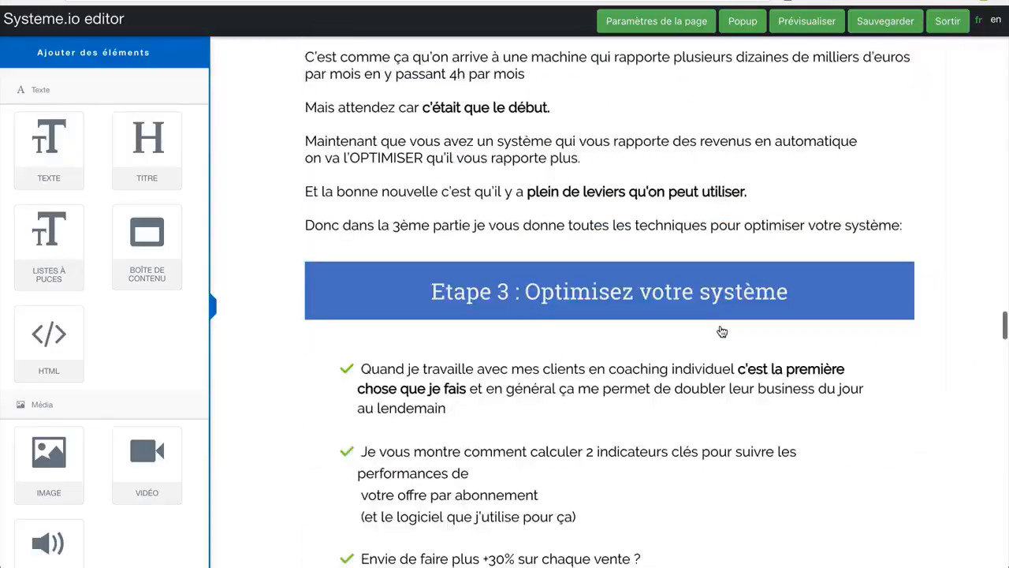
pyautogui.scroll(-5, 720, 331)
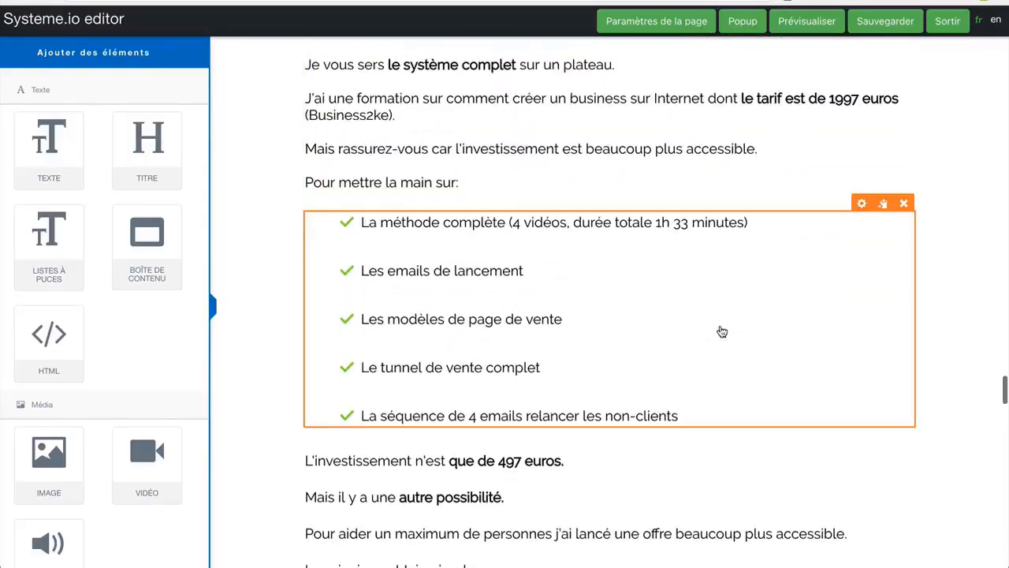
pyautogui.scroll(20, 721, 332)
pyautogui.scroll(15, 720, 331)
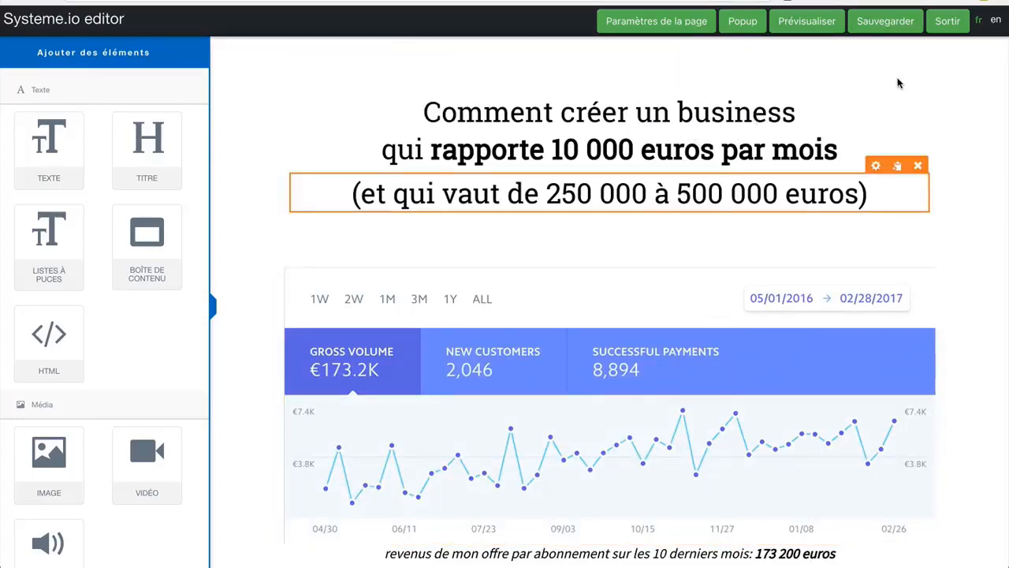
# - Replace the sales page's main headline with "Comment maigrir en 31 jours"
pyautogui.click(739, 126)
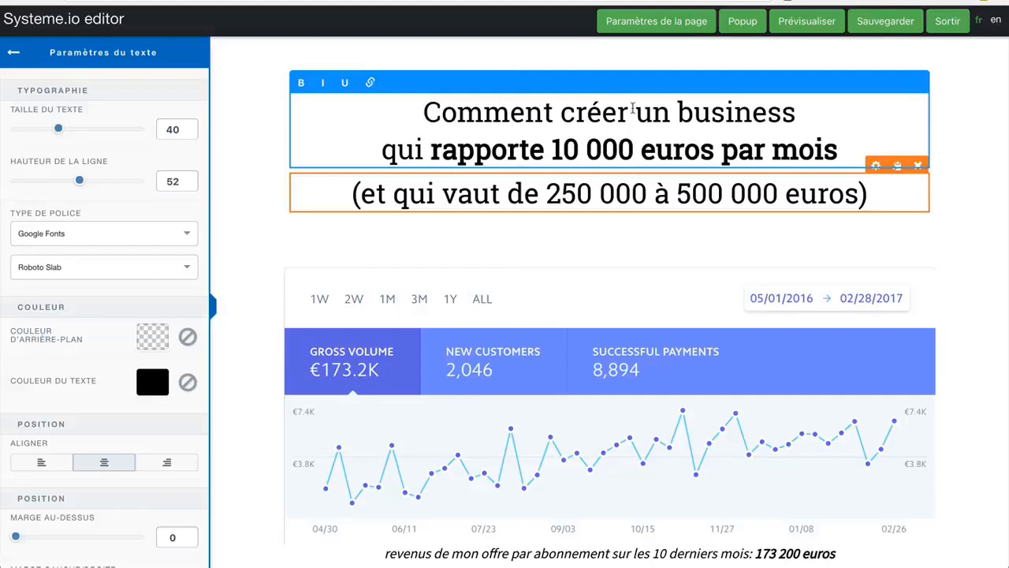
pyautogui.moveTo(842, 144); pyautogui.dragTo(384, 104)
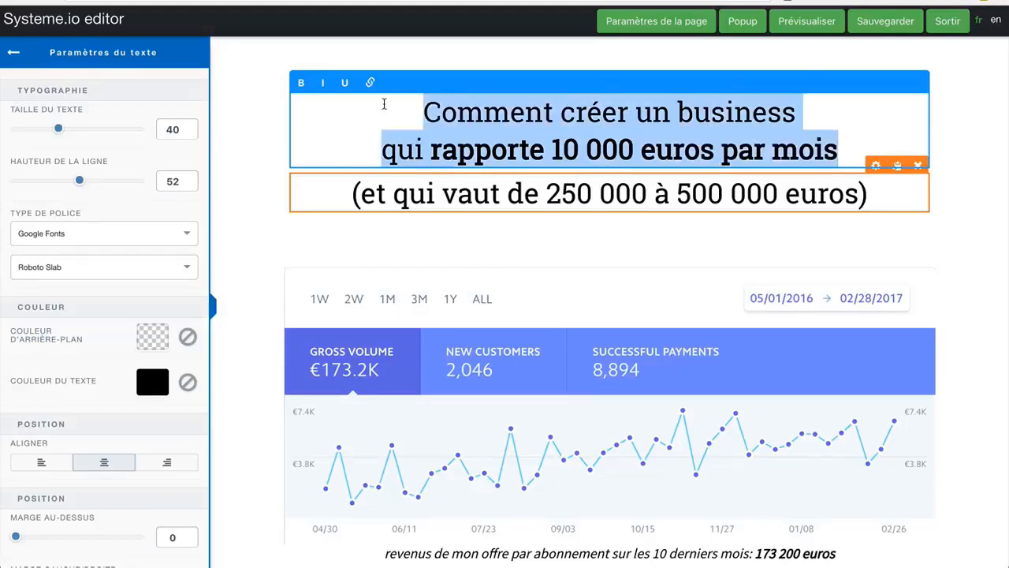
pyautogui.write('Comment ma')
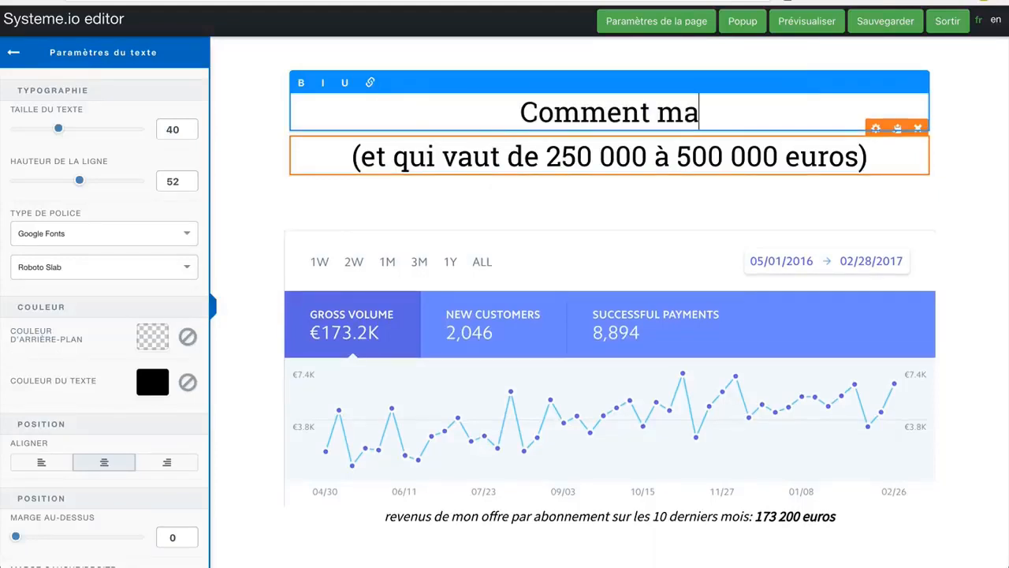
pyautogui.write('igrir en ')
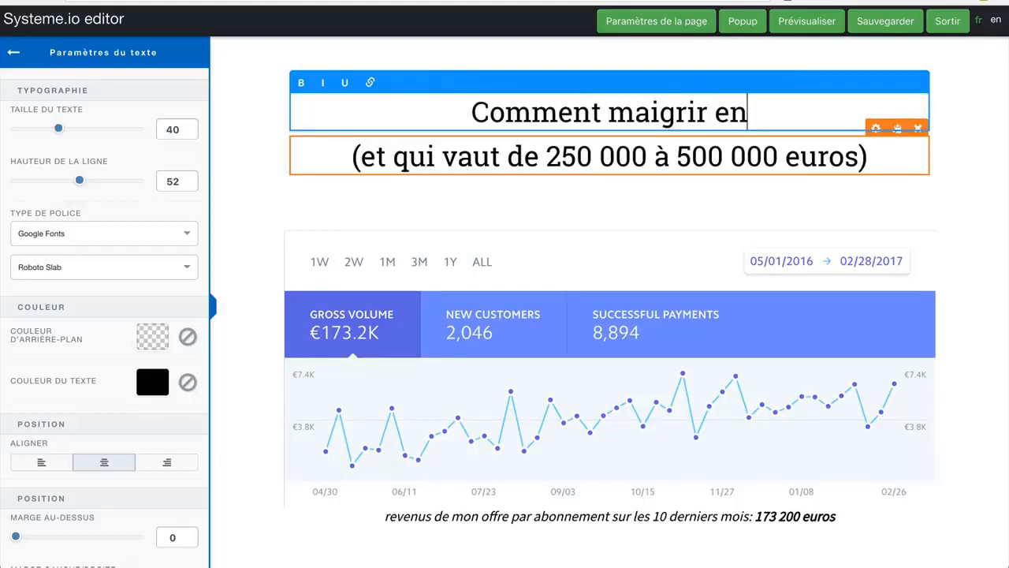
pyautogui.write('31 jours')
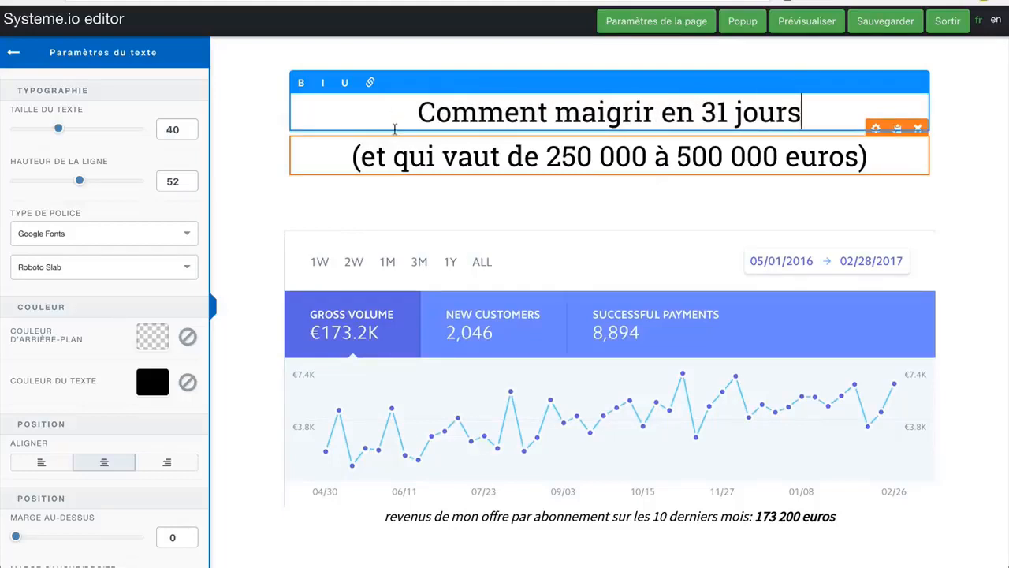
# - Replace the subheadline under the main headline with "(sans avoir de sensation de faim...)"
pyautogui.click(934, 197)
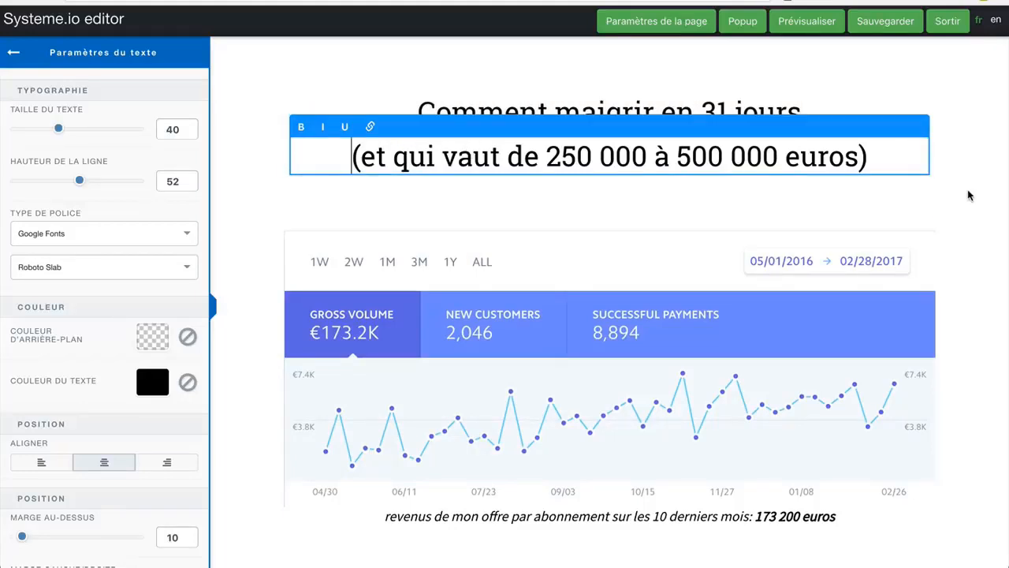
pyautogui.click(849, 154)
pyautogui.moveTo(857, 154); pyautogui.dragTo(361, 156)
pyautogui.write('sans avoir de sen')
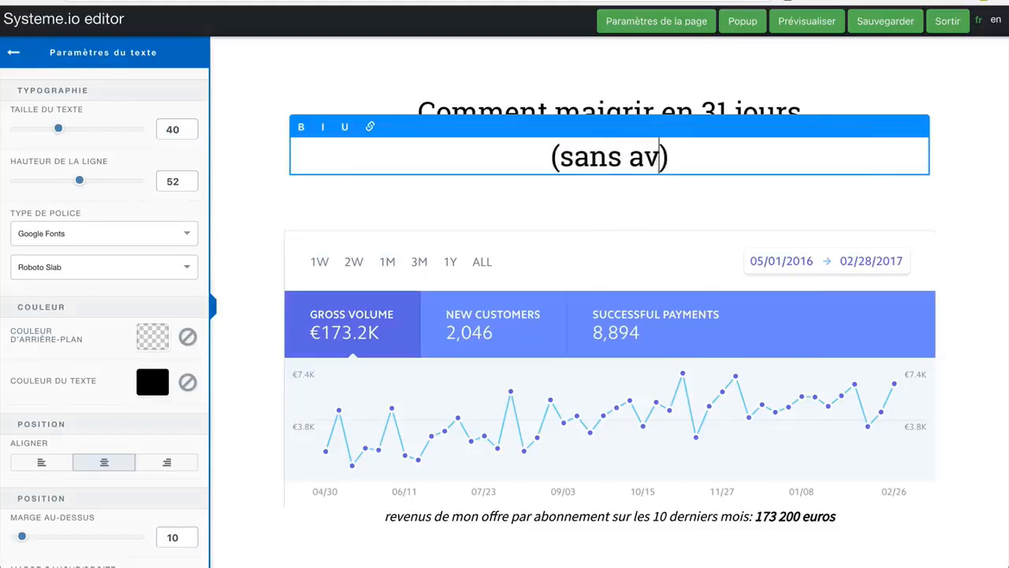
pyautogui.write('sation de faim')
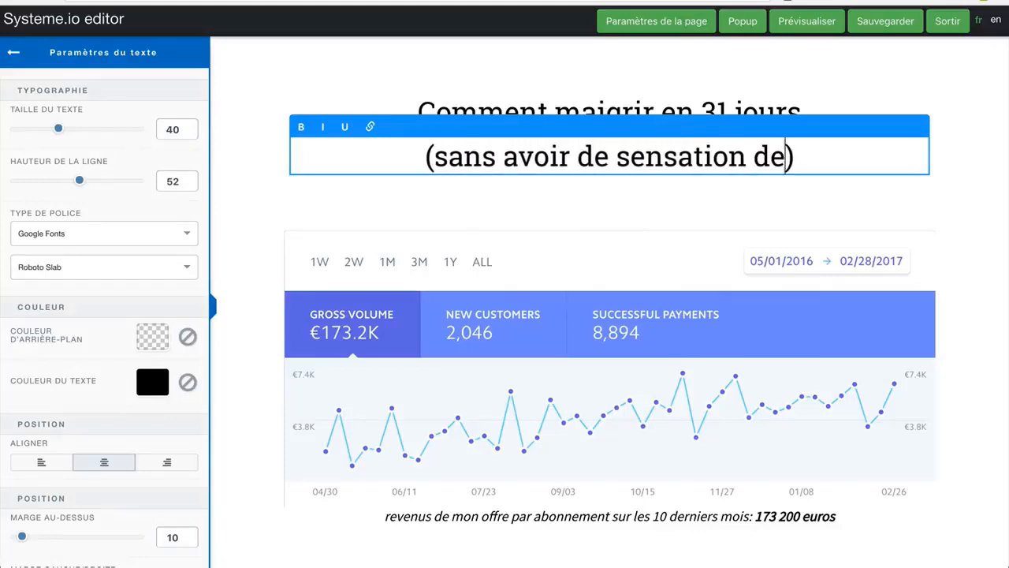
pyautogui.write('...')
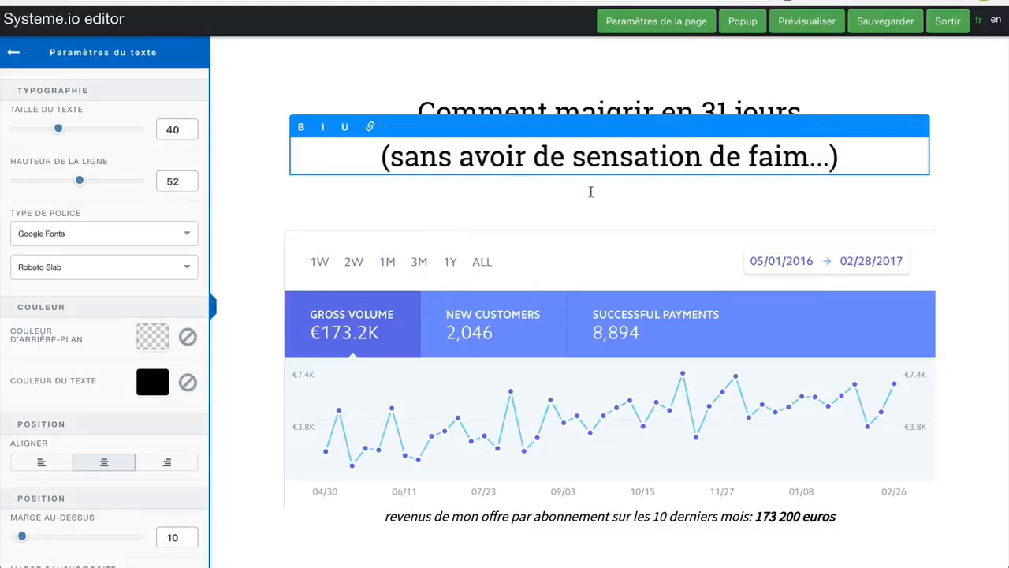
pyautogui.click(881, 242)
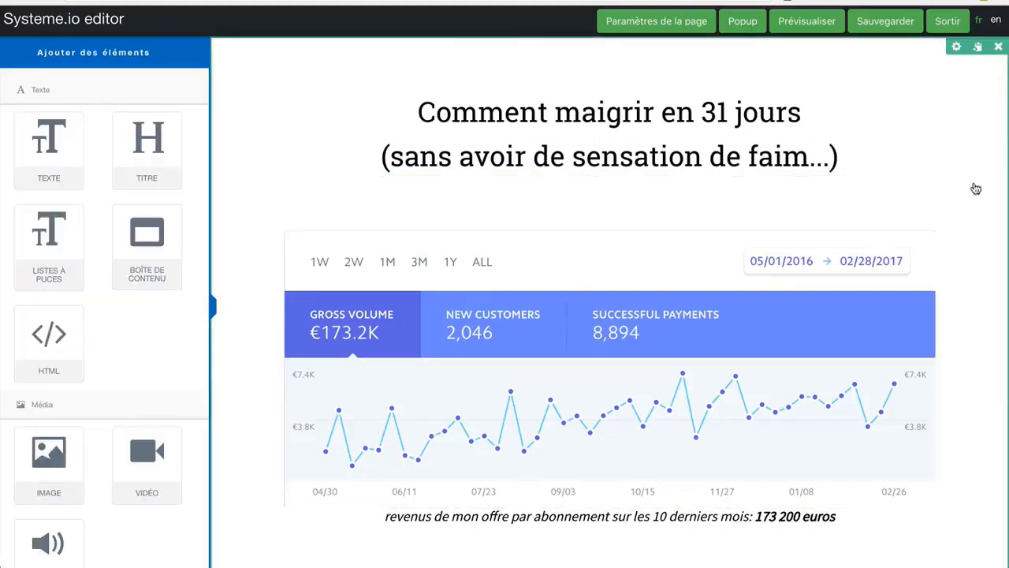
# - Delete the revenue chart image and the italic revenue caption beneath it
pyautogui.click(925, 222)
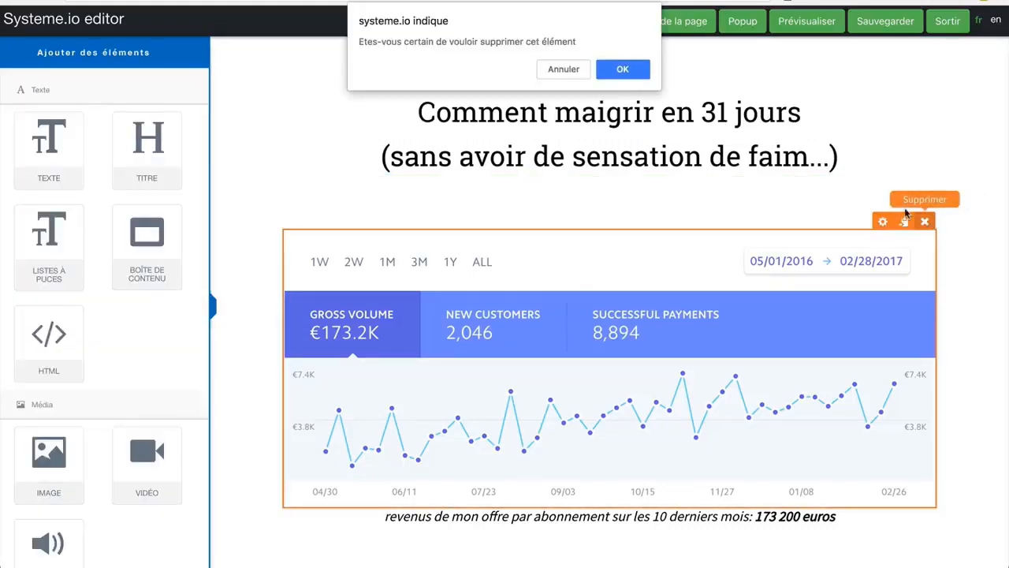
pyautogui.click(622, 69)
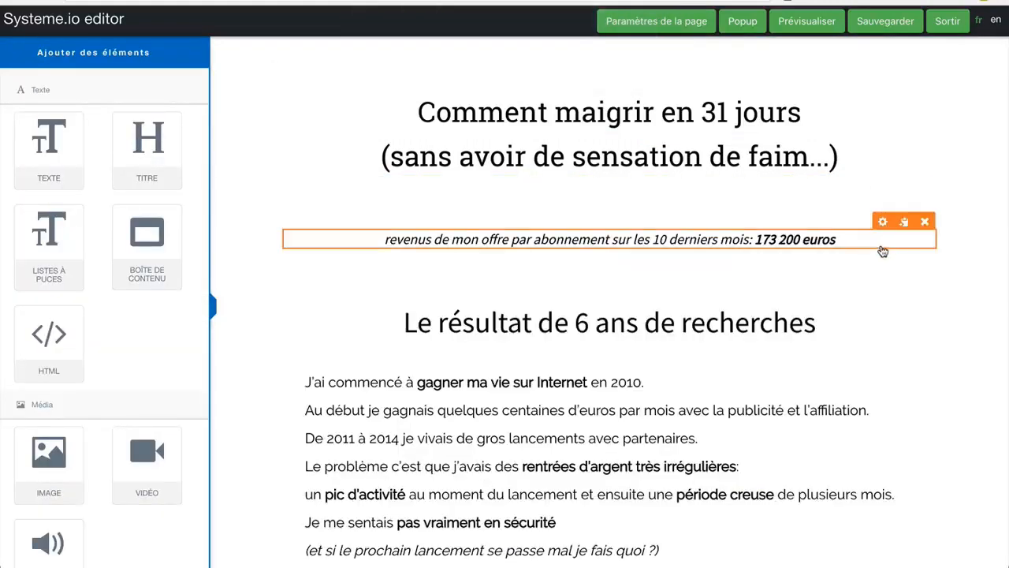
pyautogui.click(925, 222)
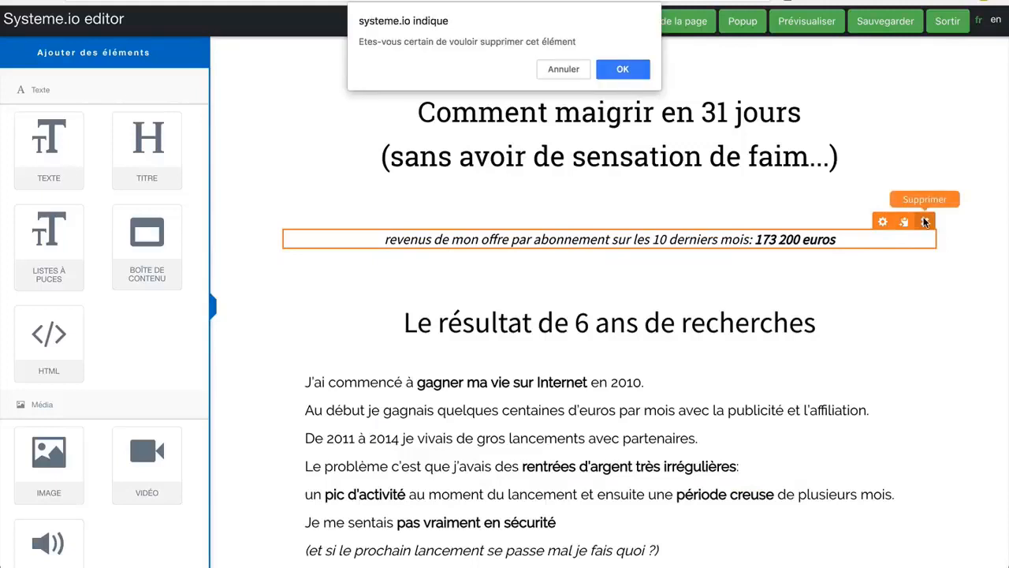
pyautogui.click(623, 69)
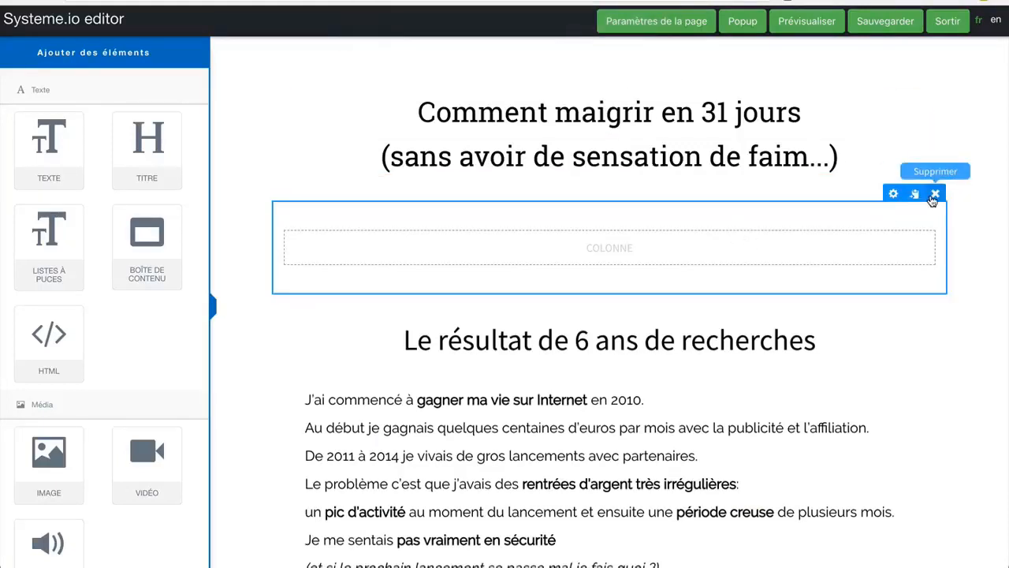
# - Delete the empty row below the subheadline and the heading "Le résultat de 6 ans de recherches"
pyautogui.click(935, 193)
pyautogui.click(627, 70)
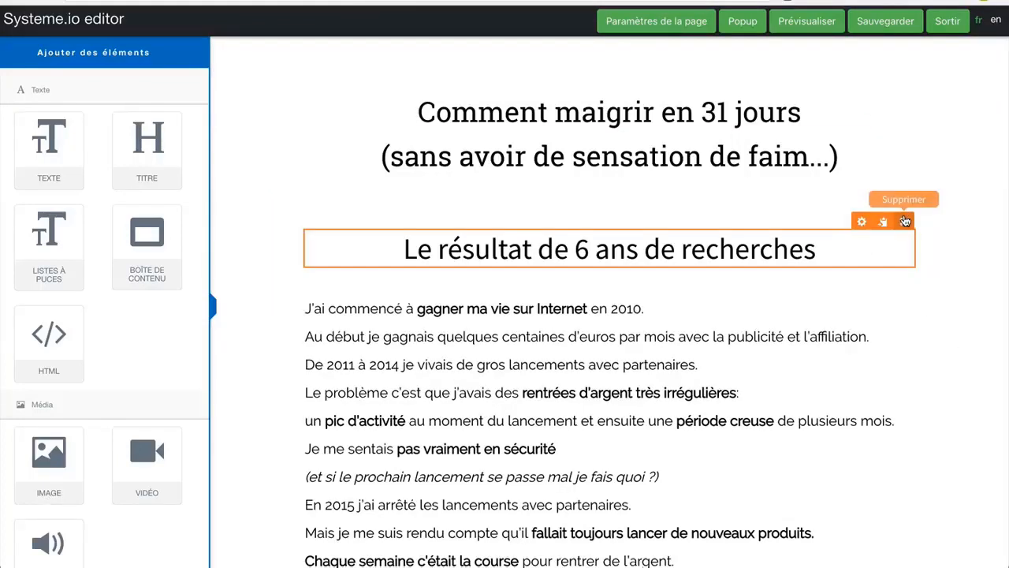
pyautogui.click(903, 221)
pyautogui.click(624, 69)
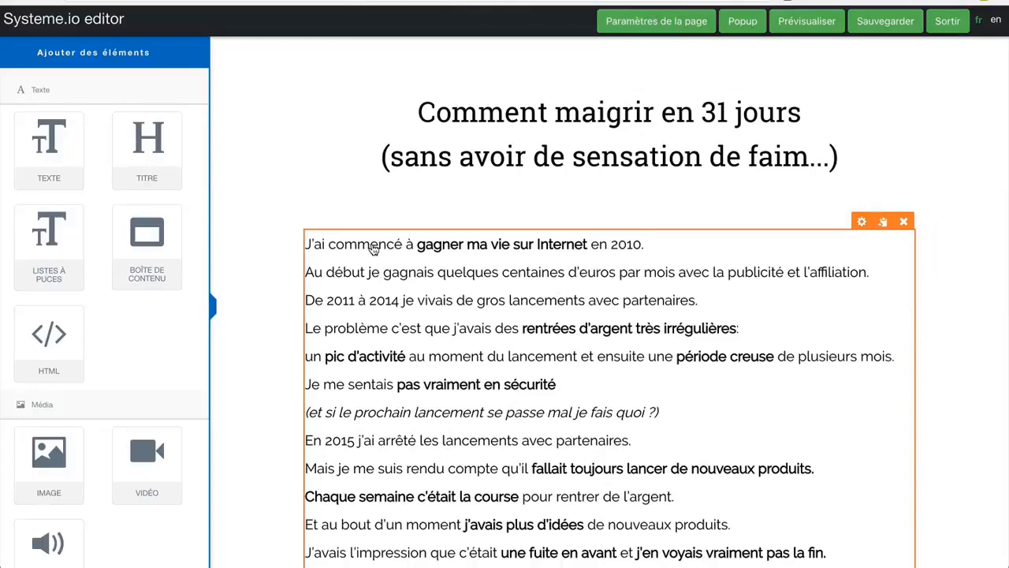
# - Open the body text block below the subheadline for editing at the start of its first line
pyautogui.click(374, 248)
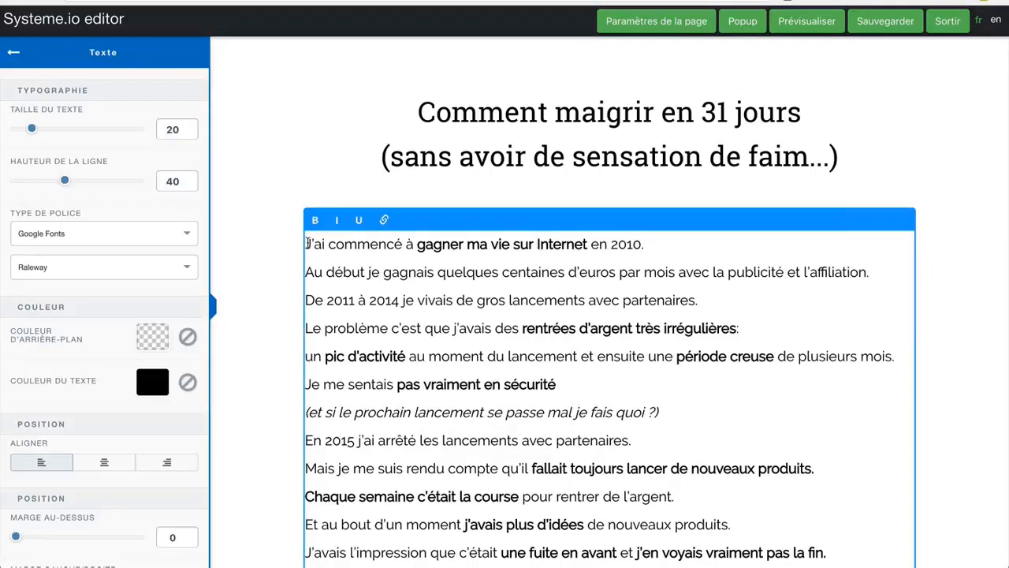
pyautogui.write("A l'école")
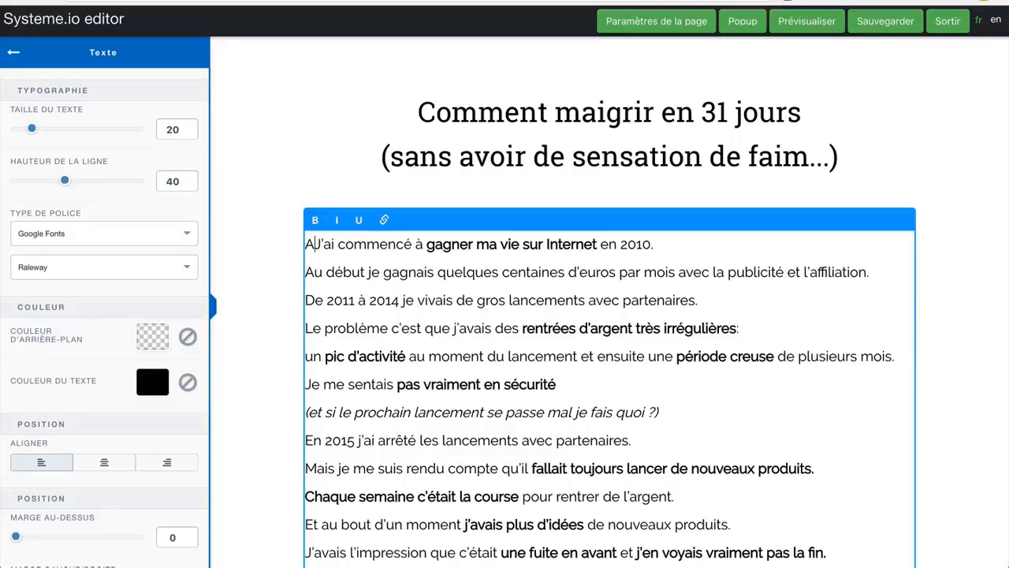
pyautogui.write(' tout le mo')
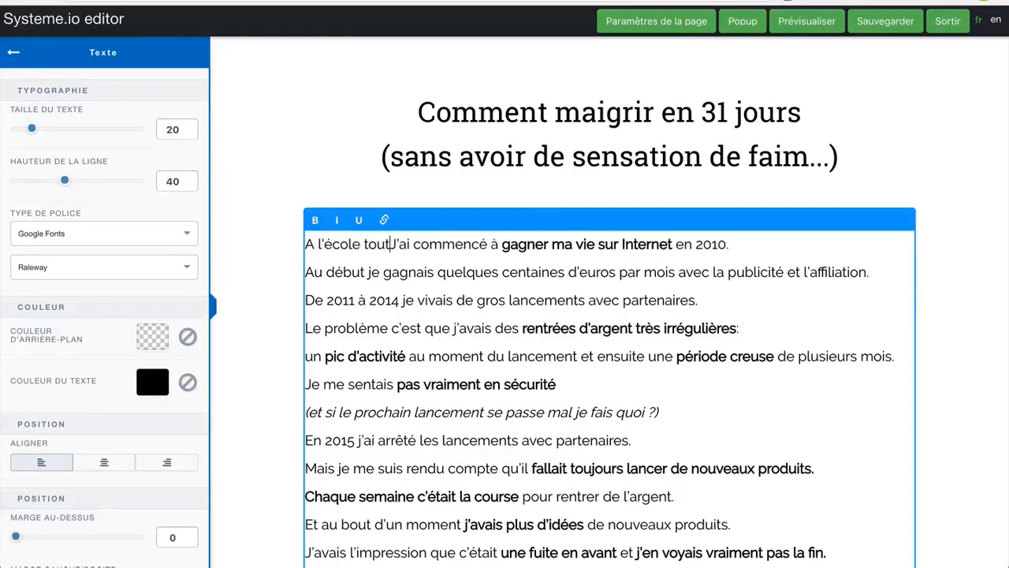
pyautogui.press('BackSpace')
pyautogui.press('BackSpace')
pyautogui.press('BackSpace')
pyautogui.press('BackSpace')
pyautogui.press('BackSpace')
pyautogui.press('BackSpace')
pyautogui.press('BackSpace')
pyautogui.press('BackSpace')
pyautogui.press('BackSpace')
pyautogui.press('BackSpace')
pyautogui.press('BackSpace')
pyautogui.press('BackSpace')
pyautogui.press('BackSpace')
pyautogui.press('BackSpace')
pyautogui.press('BackSpace')
pyautogui.press('BackSpace')
pyautogui.press('BackSpace')
pyautogui.press('BackSpace')
pyautogui.press('BackSpace')
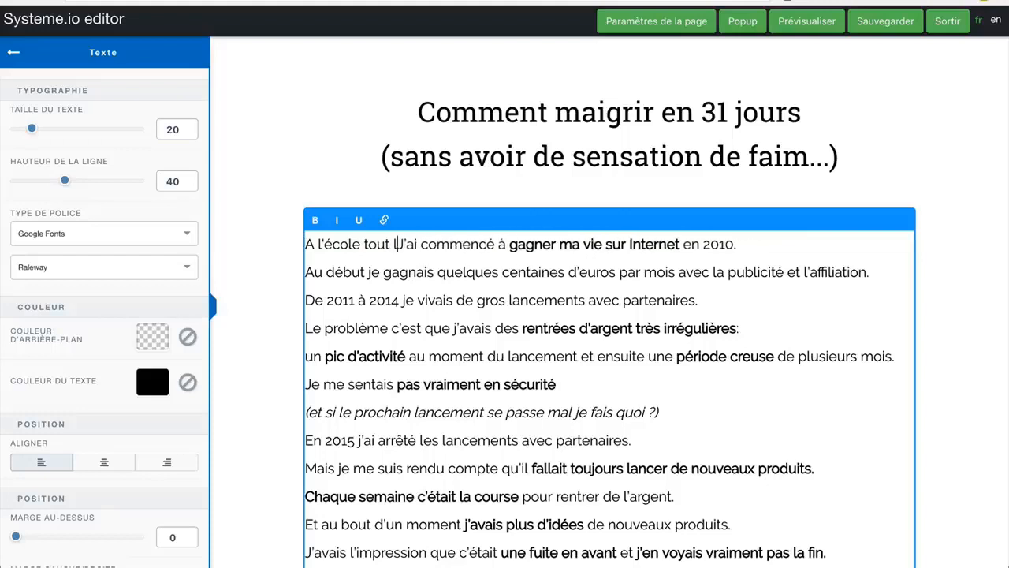
pyautogui.press('BackSpace')
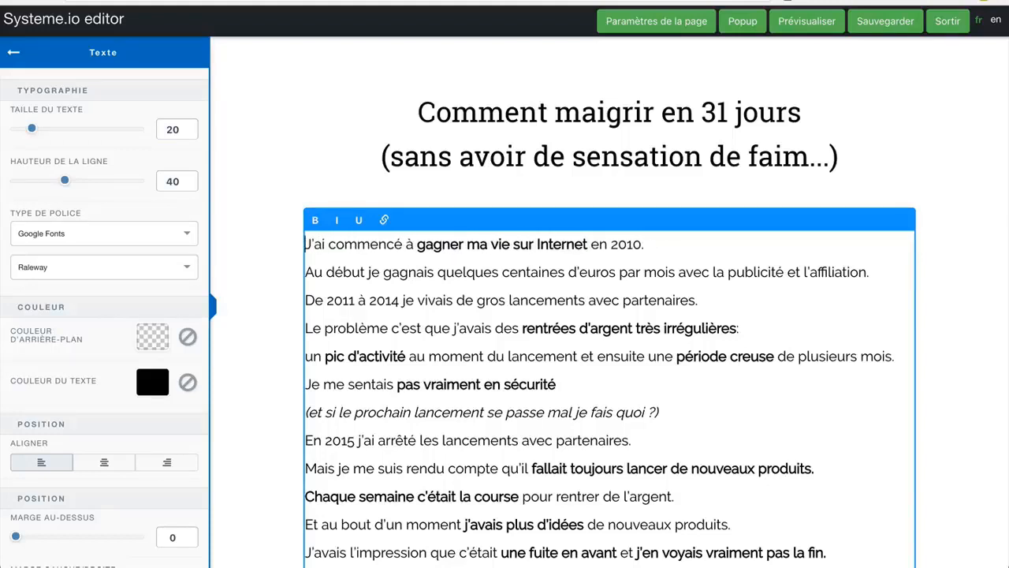
pyautogui.press('Return')
pyautogui.press('BackSpace')
# - Insert the lines "J'ai jamais été gros." and "Mais j'ai jamais été mince non plus." at the start of the body text
pyautogui.write("J'ai ")
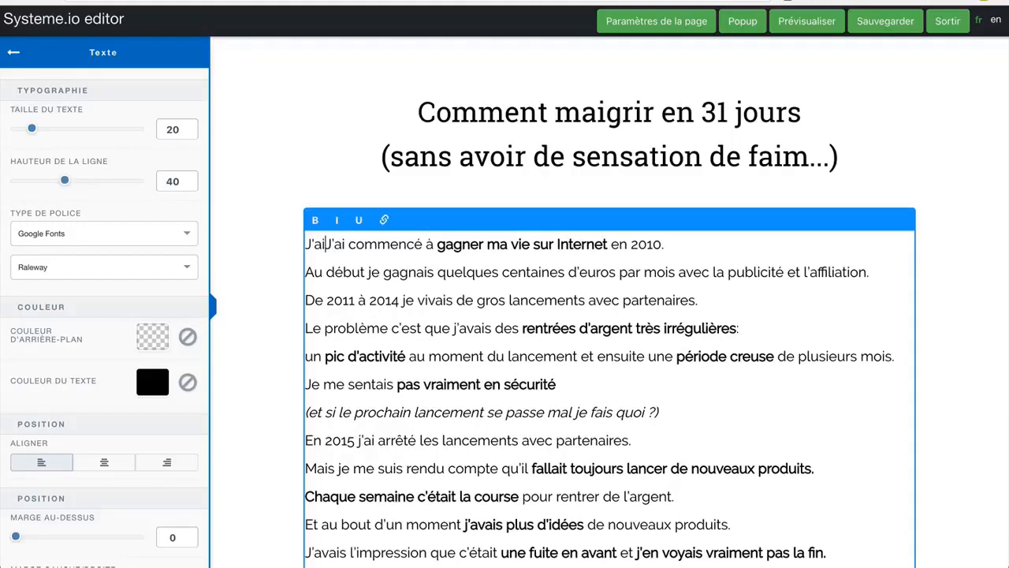
pyautogui.write('jamais été gros.')
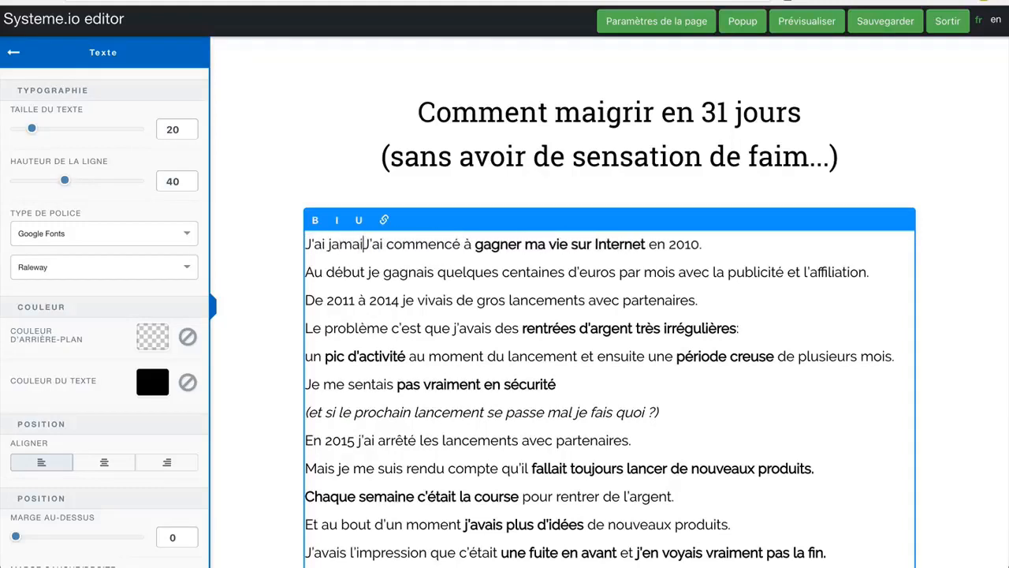
pyautogui.press('Return')
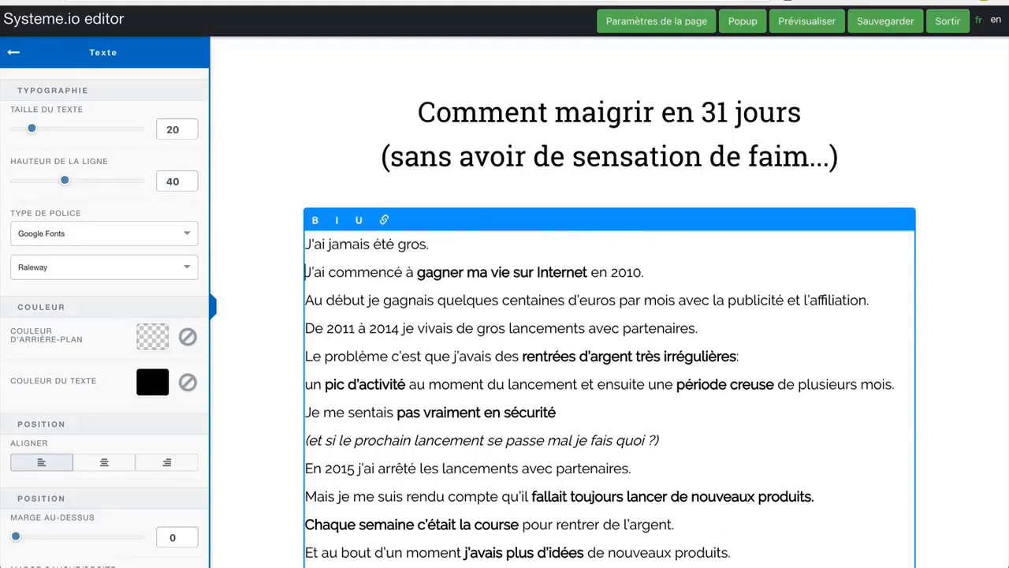
pyautogui.write("Mais j'ai jamai")
pyautogui.write('s été mince n')
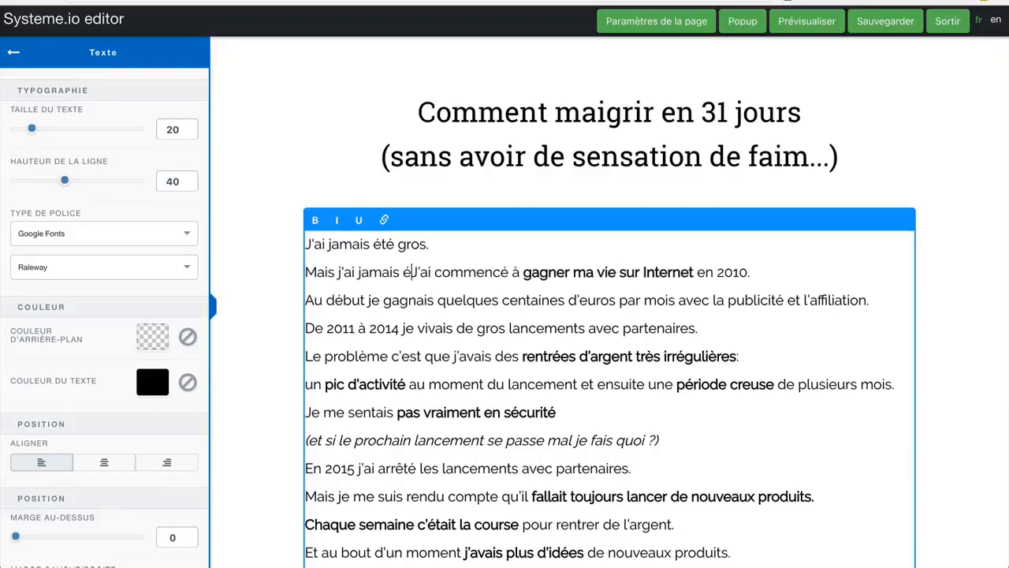
pyautogui.write('on plus')
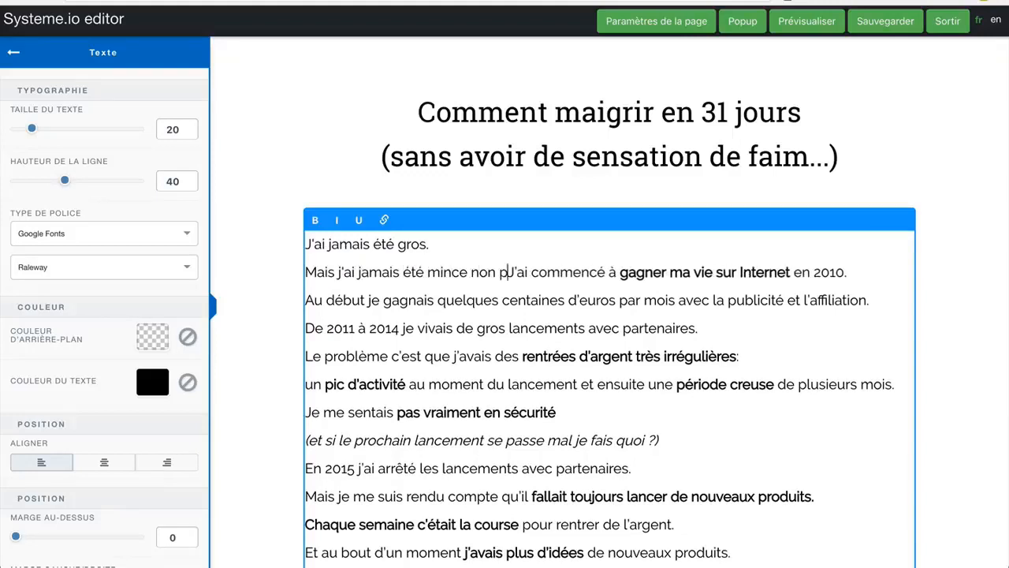
pyautogui.write('.')
pyautogui.press('Return')
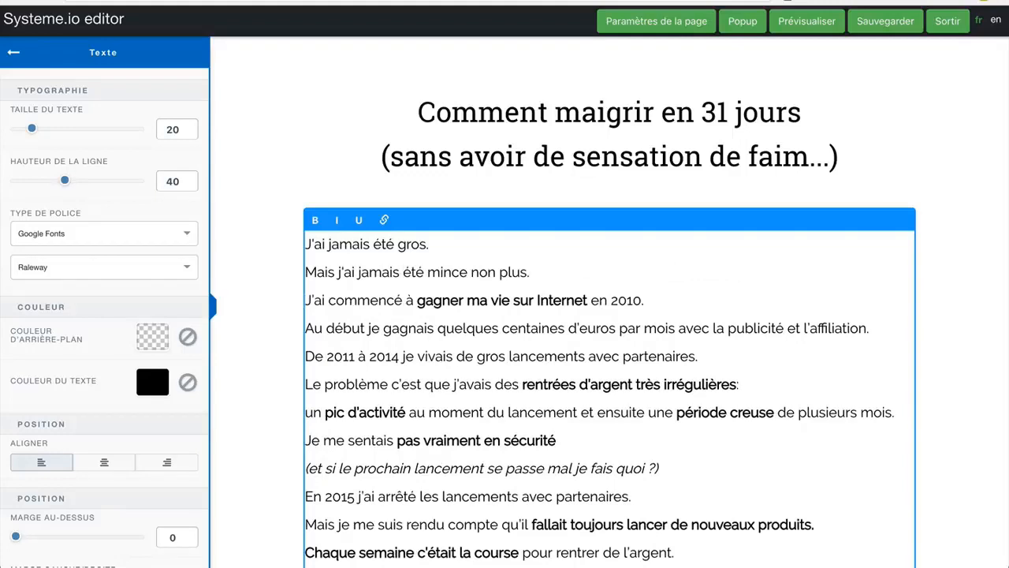
# - Add the line "J'étais ce qu'on appelle "un faux maigre"." below them, followed by three blank lines, and finish editing the text
pyautogui.write("J'étais ce qu'on ap")
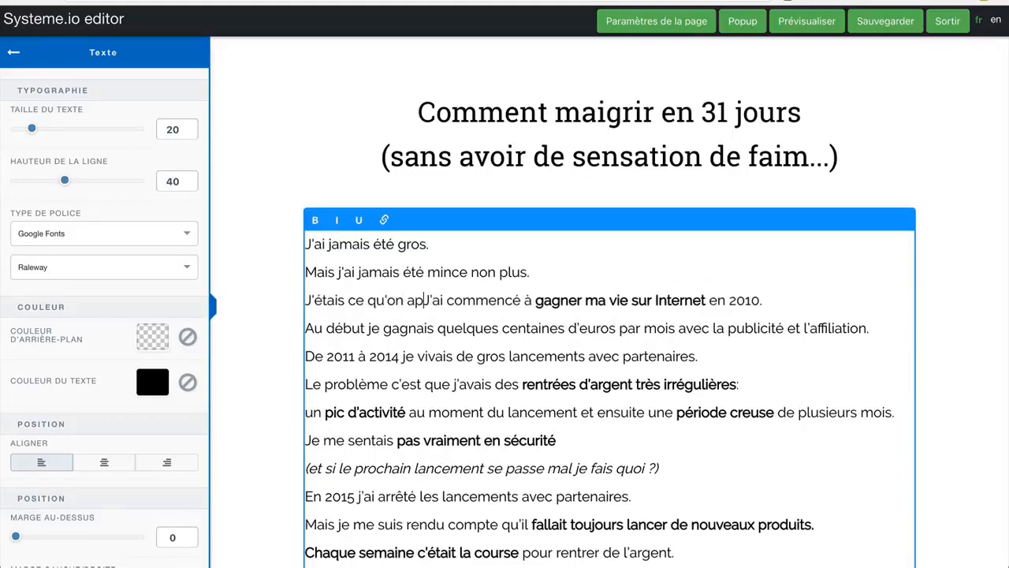
pyautogui.write('pelle "un faux')
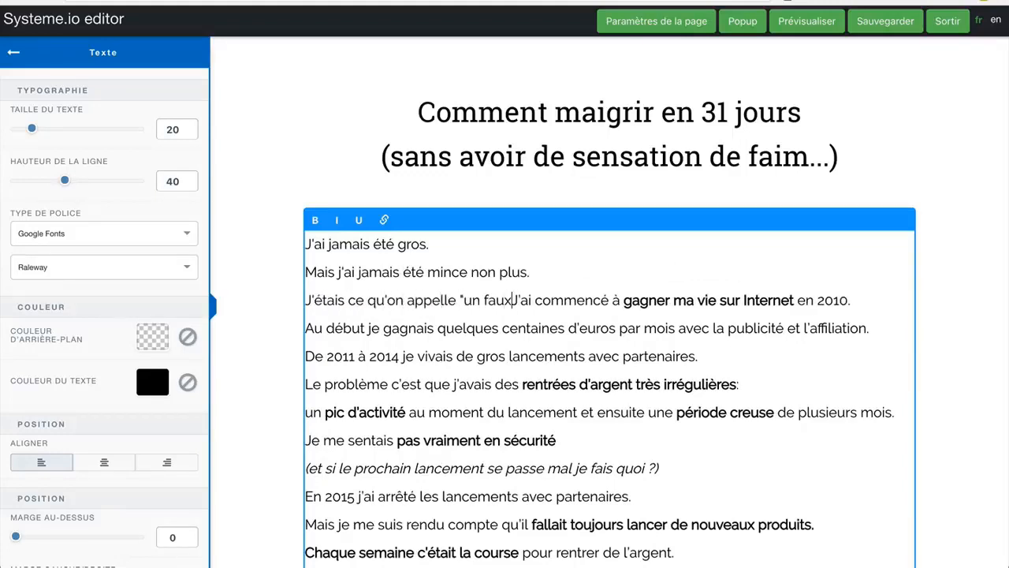
pyautogui.write(' maigre')
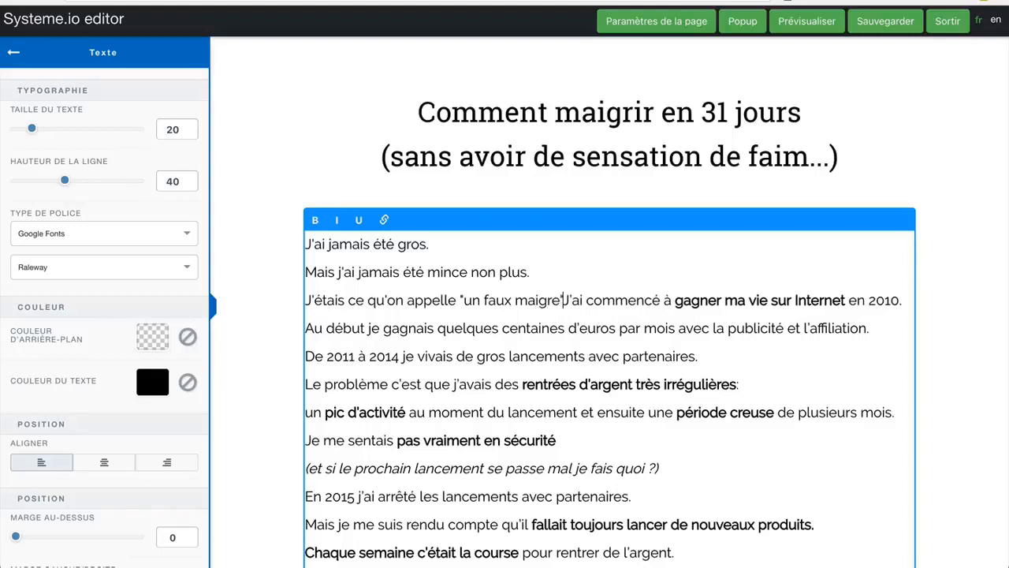
pyautogui.write('".')
pyautogui.press('Return')
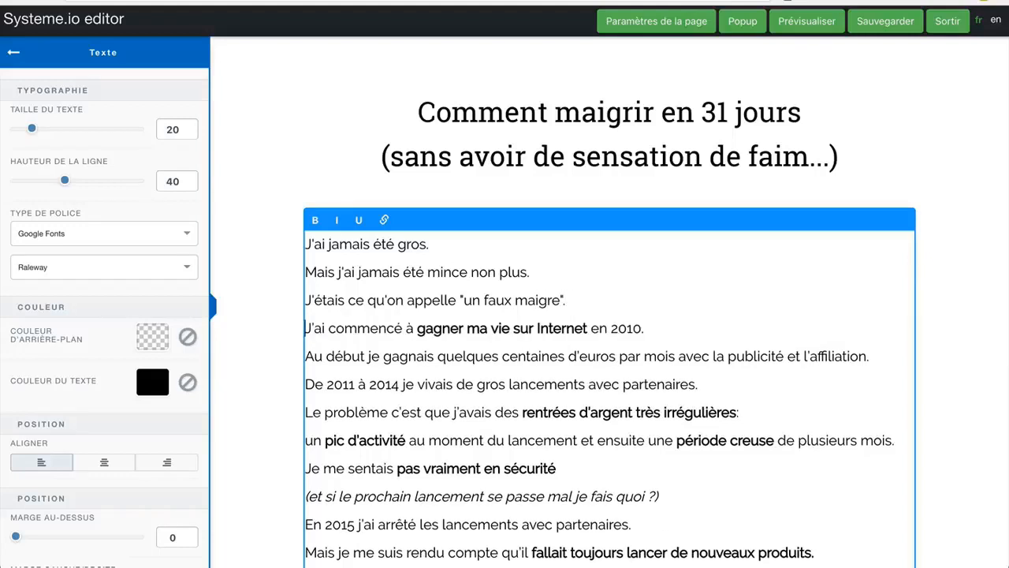
pyautogui.press('Return')
pyautogui.press('Return')
pyautogui.press('Return')
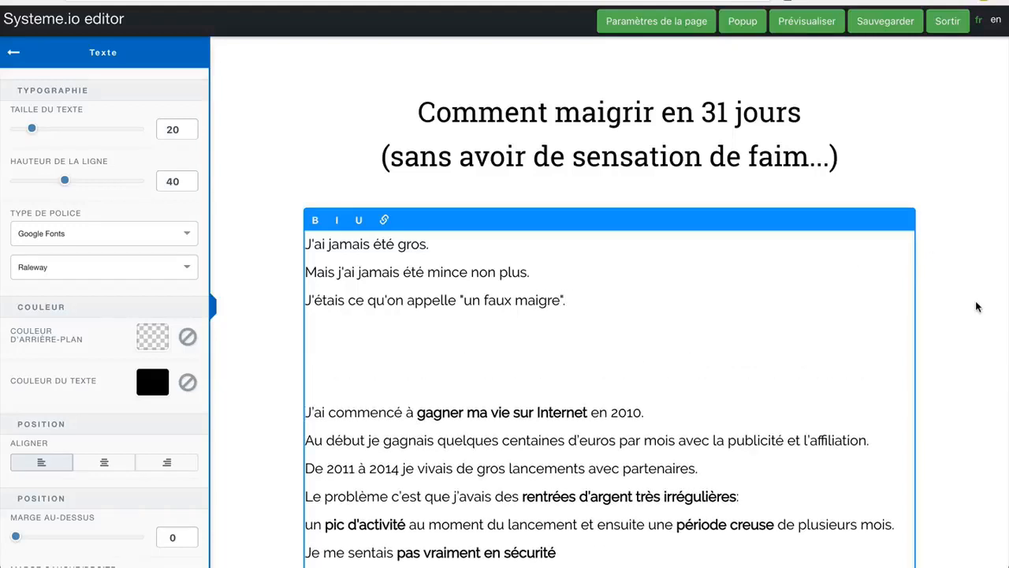
pyautogui.click(962, 453)
# - Save the sales page and exit the page editor
pyautogui.scroll(-15, 963, 452)
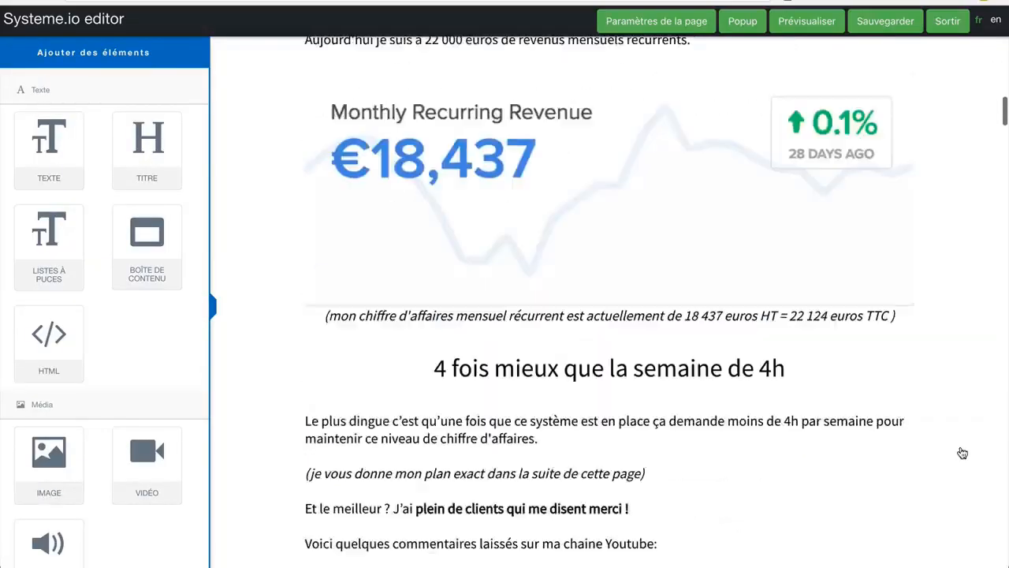
pyautogui.scroll(-14, 962, 452)
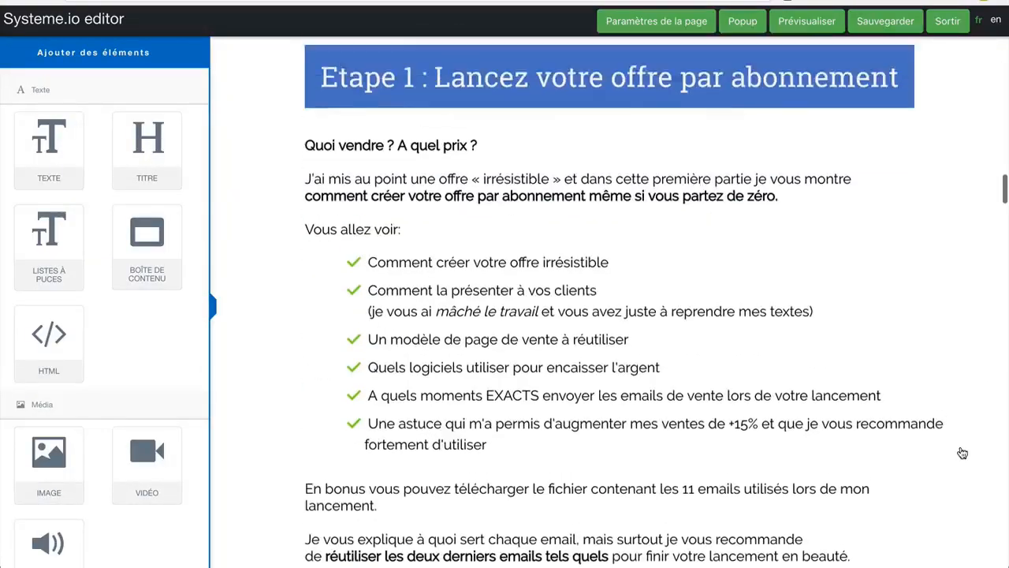
pyautogui.scroll(11, 938, 315)
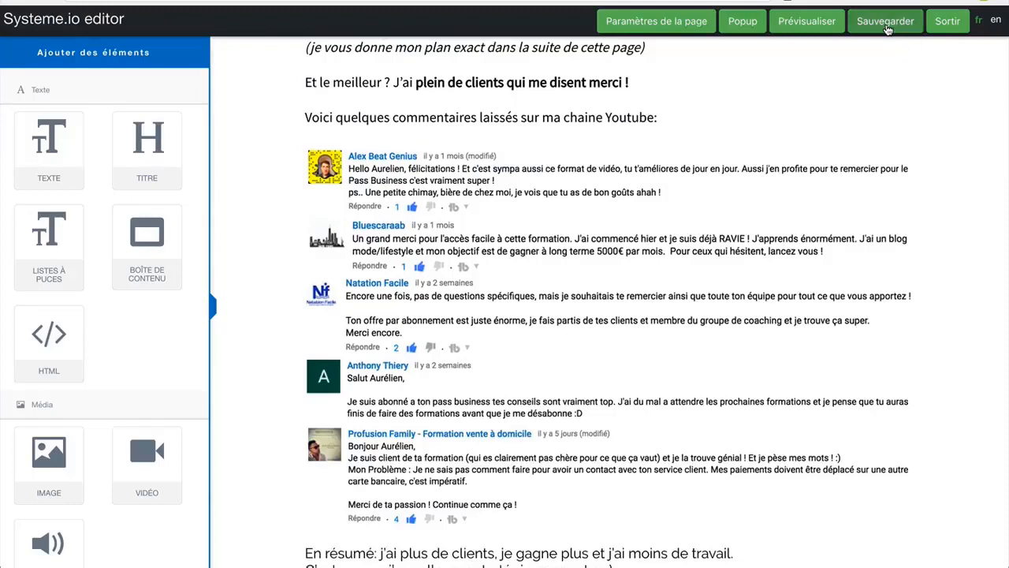
pyautogui.click(887, 29)
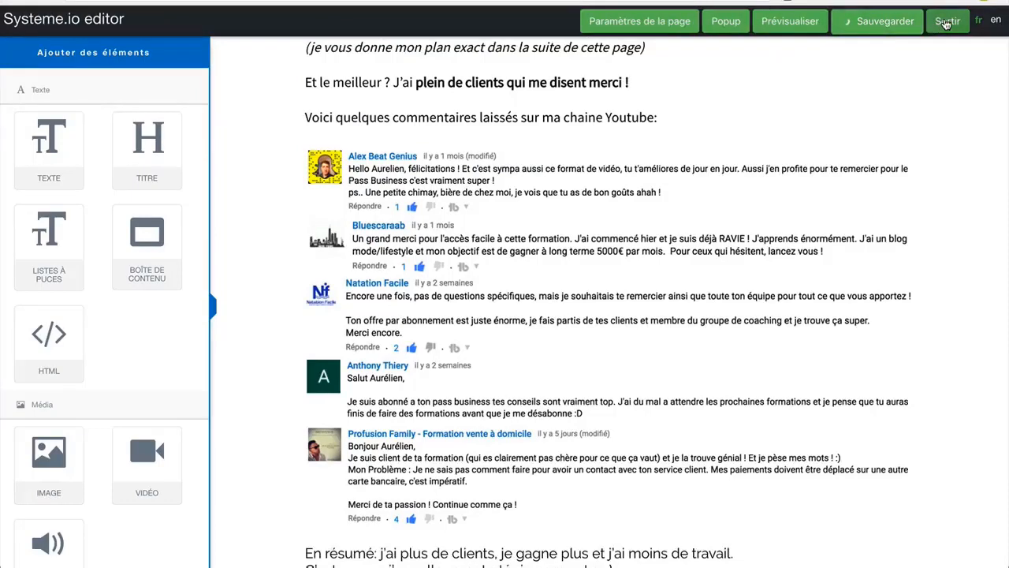
pyautogui.click(946, 22)
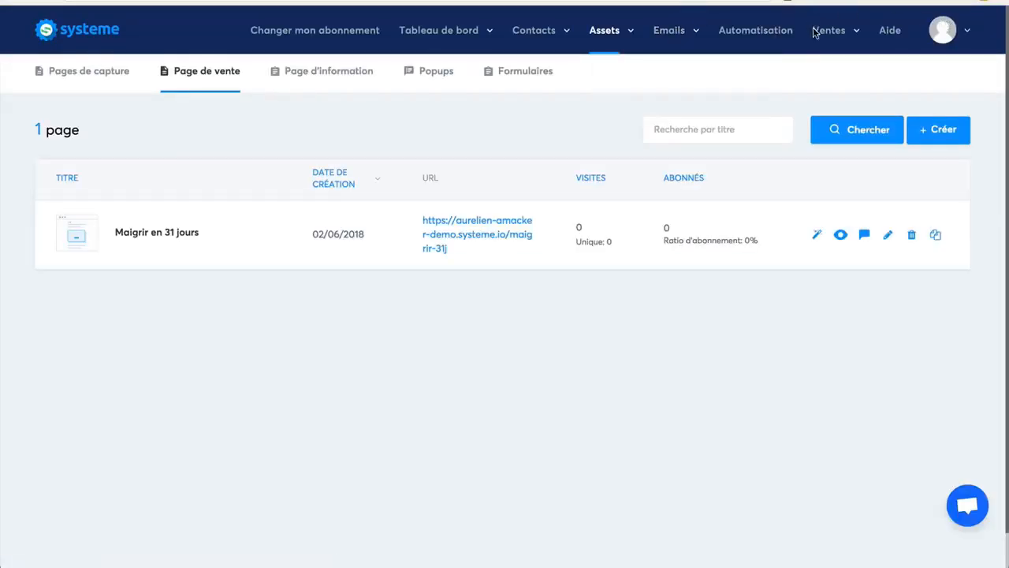
# - Open the payment pages area, follow the link to the payment gateway settings and start connecting a Stripe account
pyautogui.moveTo(817, 31)
pyautogui.click(786, 77)
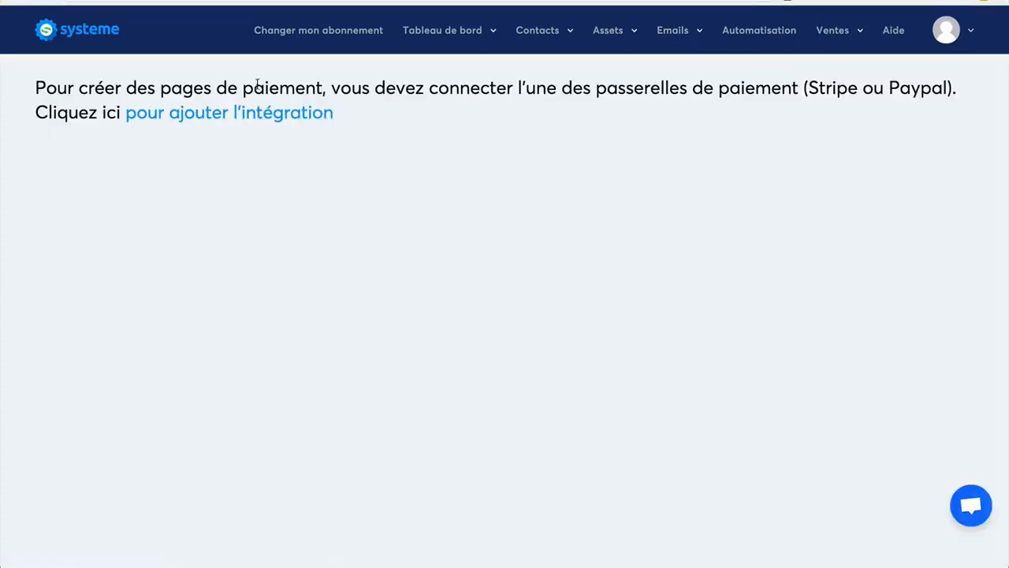
pyautogui.click(204, 112)
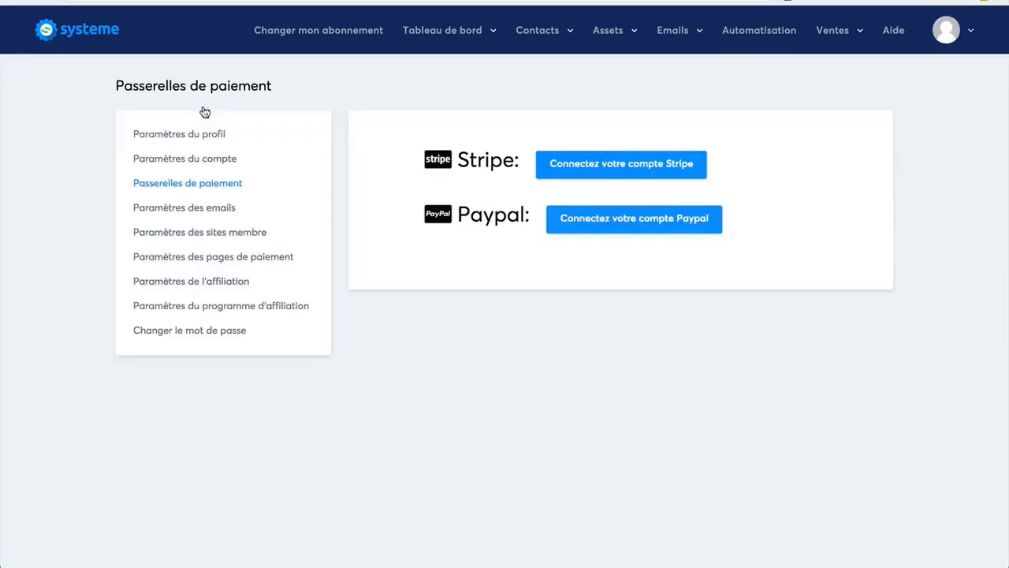
pyautogui.click(615, 168)
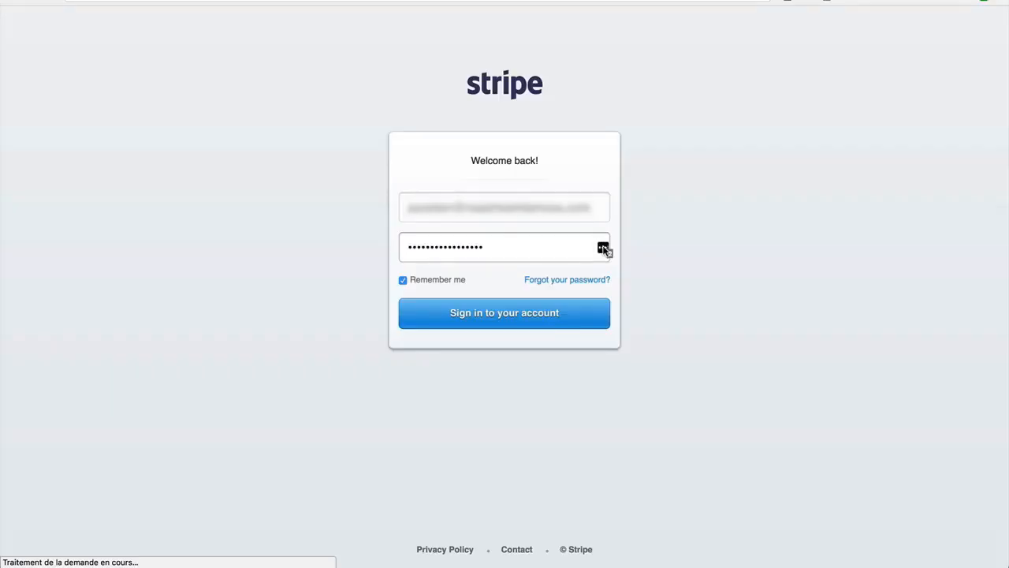
# - Sign in to Stripe with the prefilled credentials, connect the Webmarketing account to Systeme.io and dismiss the notification
pyautogui.click(514, 315)
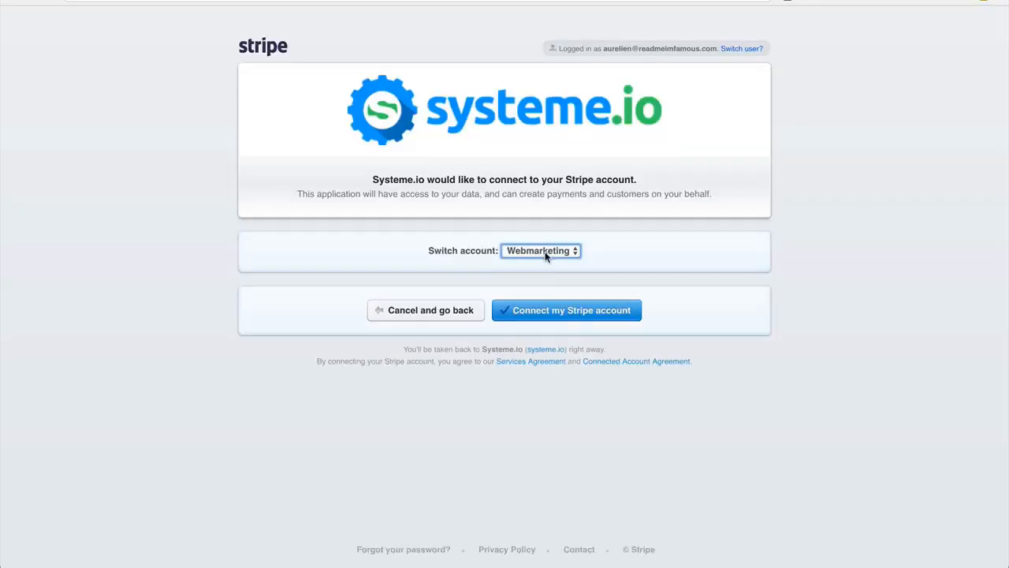
pyautogui.click(547, 315)
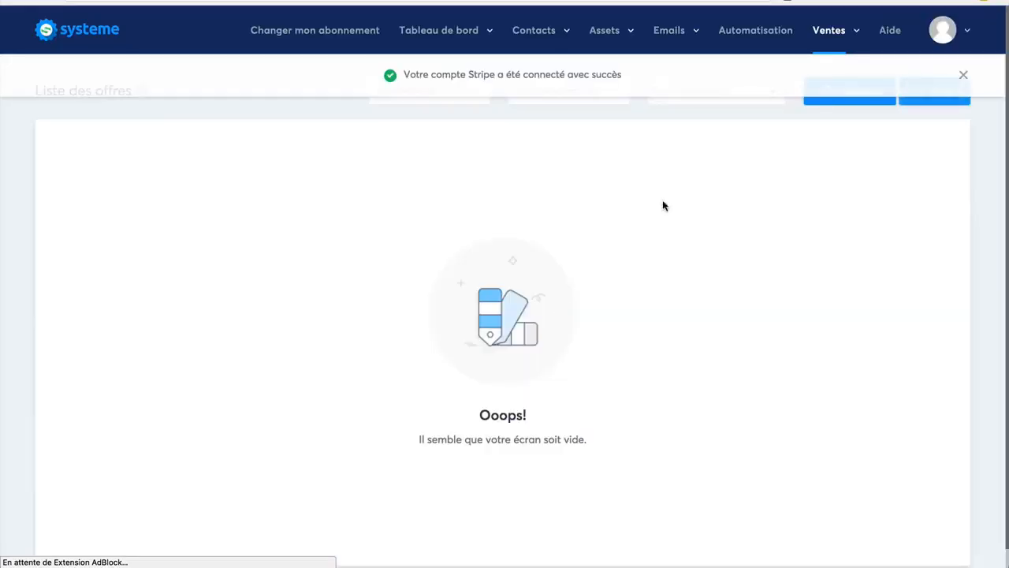
pyautogui.click(962, 75)
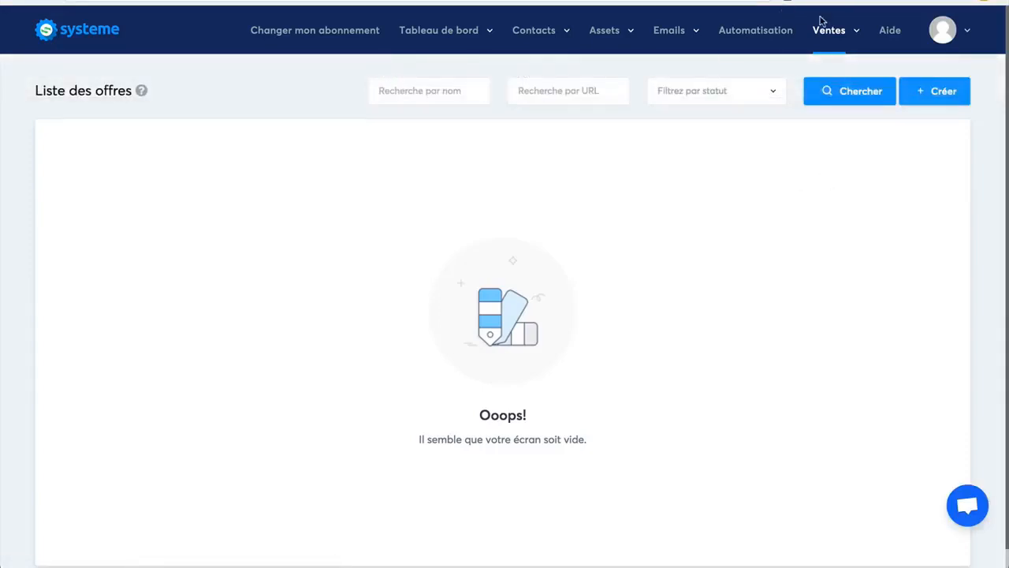
# - Start a new offer named "Maigrir en 31 jours" and allow credit card payments
pyautogui.click(941, 89)
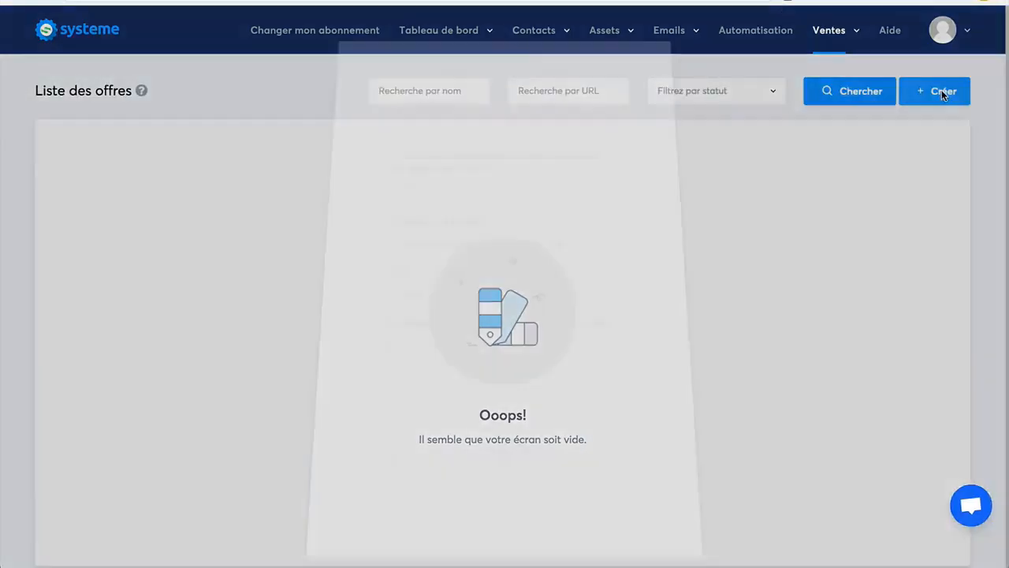
pyautogui.write('Mo')
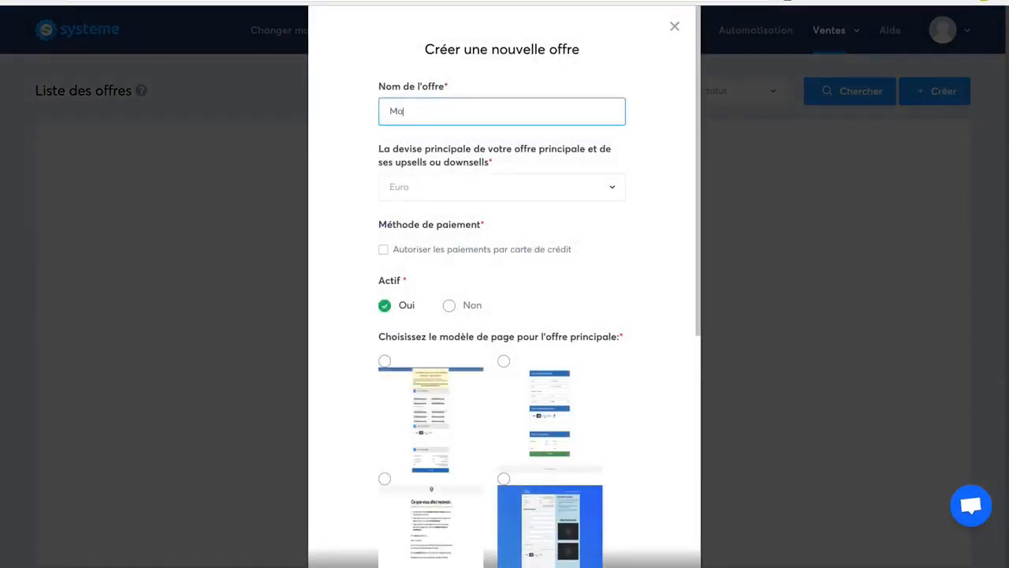
pyautogui.write('igrir en 31 jours')
pyautogui.click(383, 250)
# - Examine the page templates offered for the main offer and the inactive offer page
pyautogui.scroll(-1, 573, 282)
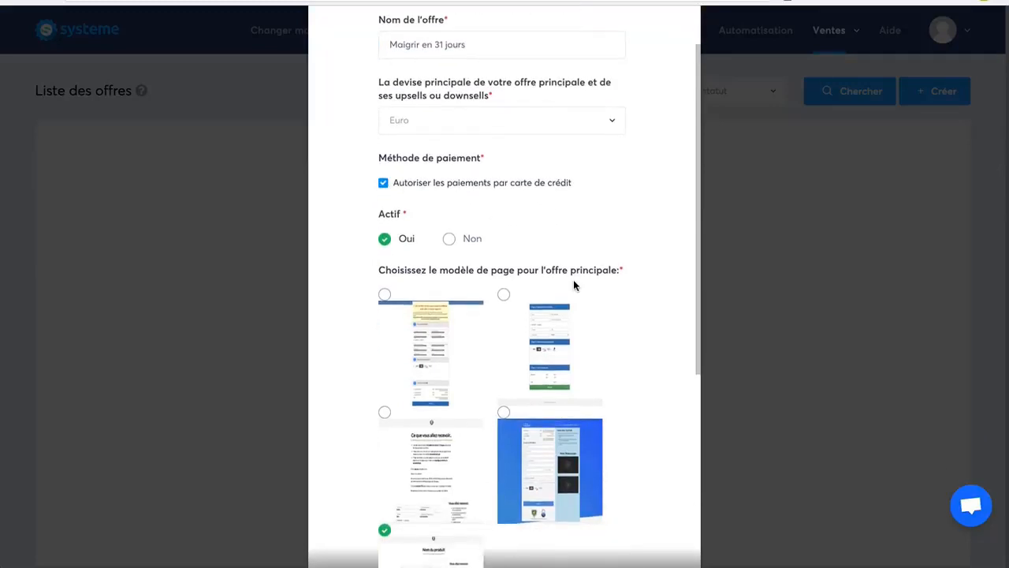
pyautogui.scroll(-2, 573, 286)
pyautogui.scroll(2, 573, 285)
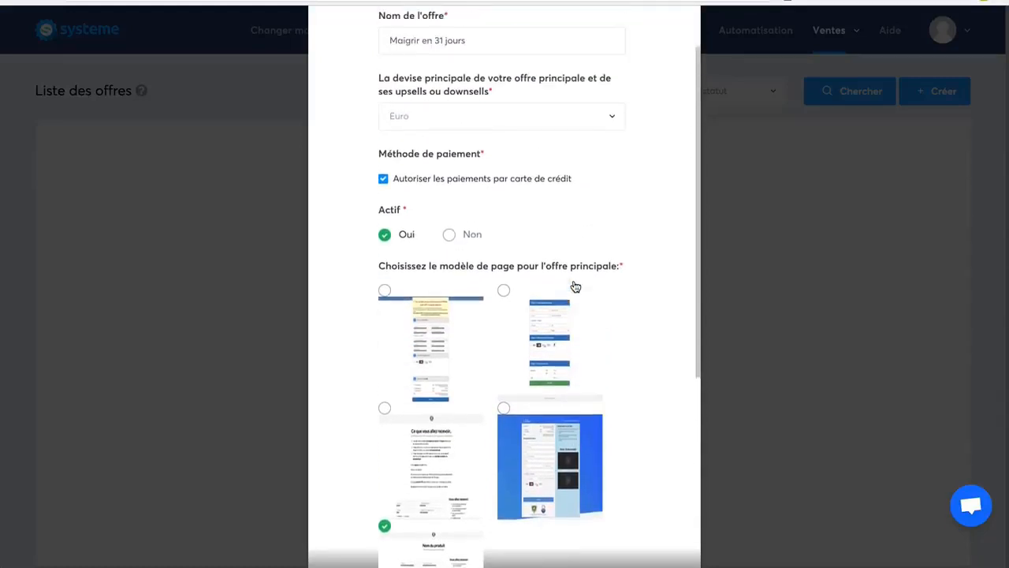
pyautogui.scroll(1, 577, 281)
pyautogui.scroll(-2, 653, 274)
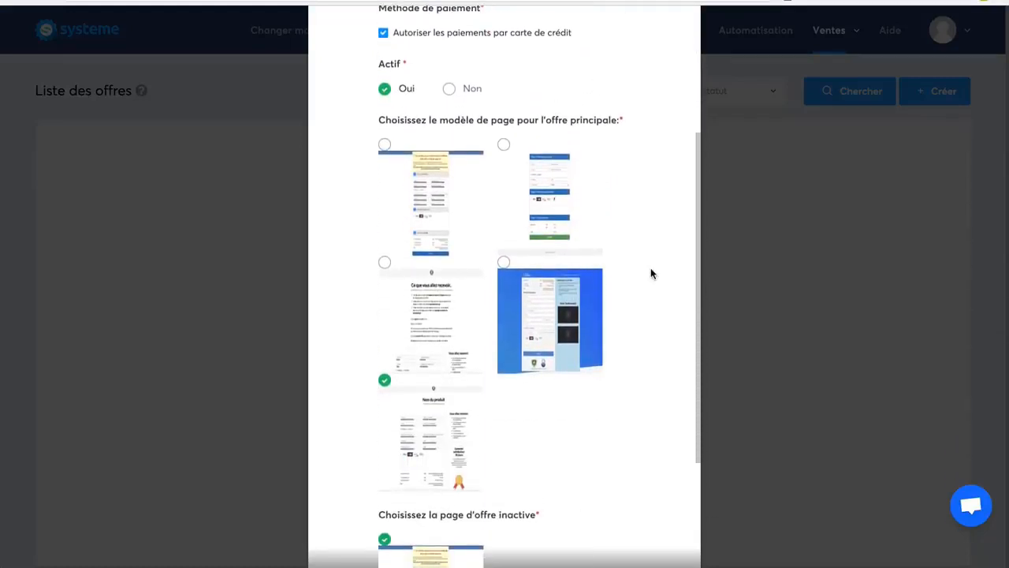
pyautogui.scroll(-1, 651, 274)
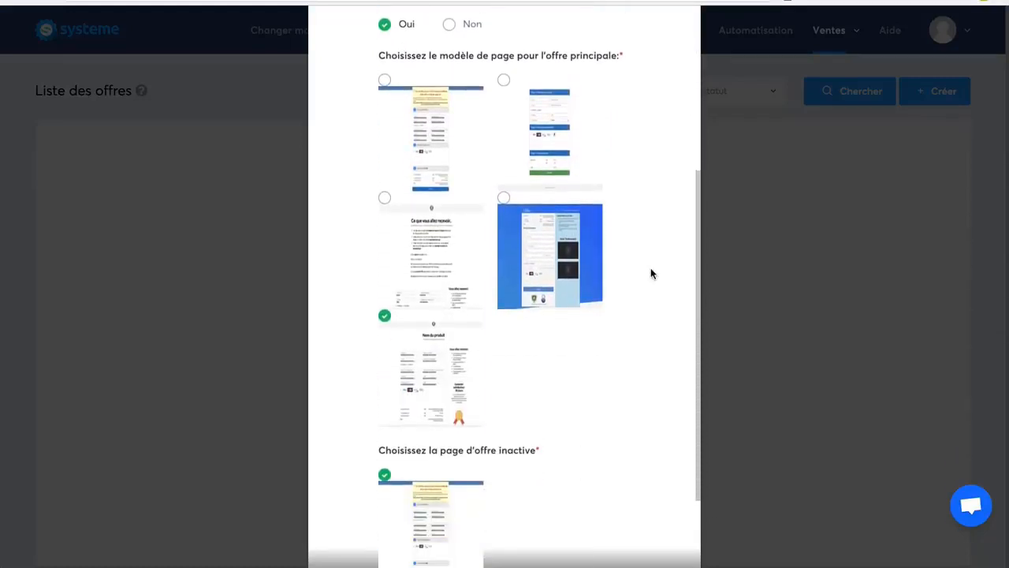
pyautogui.scroll(1, 651, 274)
pyautogui.scroll(-2, 651, 274)
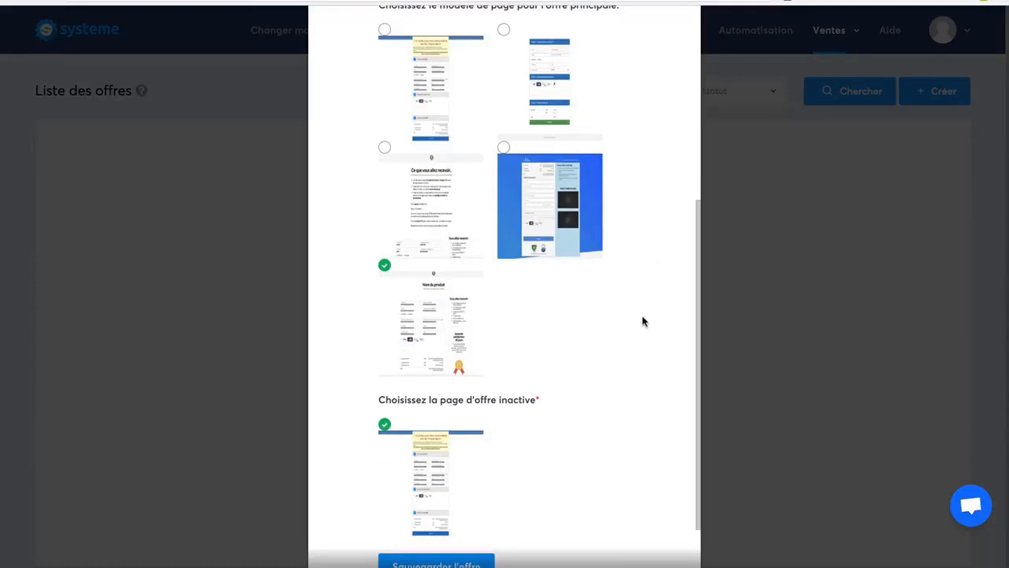
pyautogui.scroll(-1, 642, 320)
pyautogui.scroll(1, 642, 320)
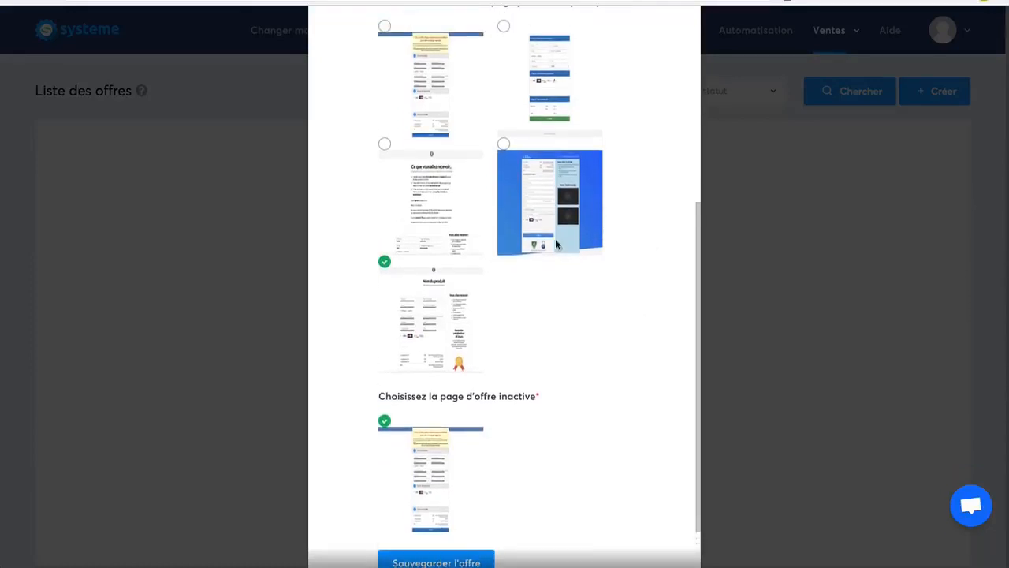
# - Choose the "Ce que vous allez recevoir" template for the main offer page, save the offer and open it for configuration
pyautogui.click(385, 145)
pyautogui.scroll(-2, 662, 407)
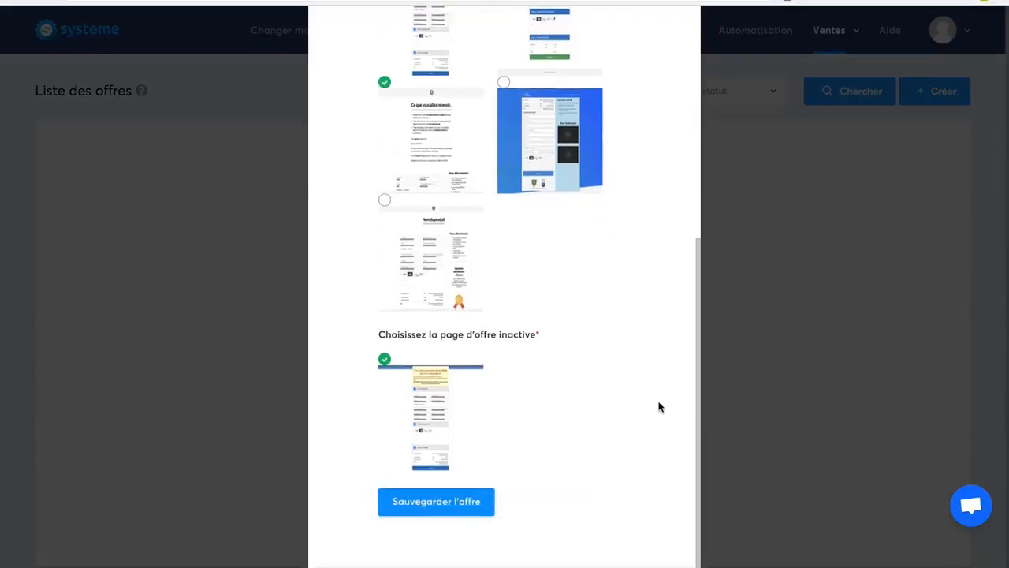
pyautogui.click(429, 496)
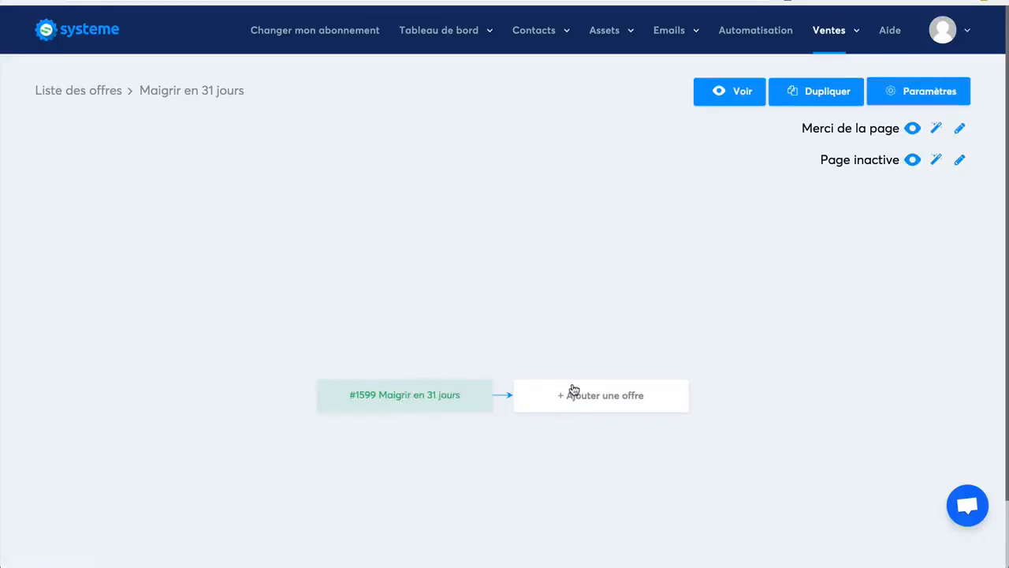
pyautogui.click(398, 394)
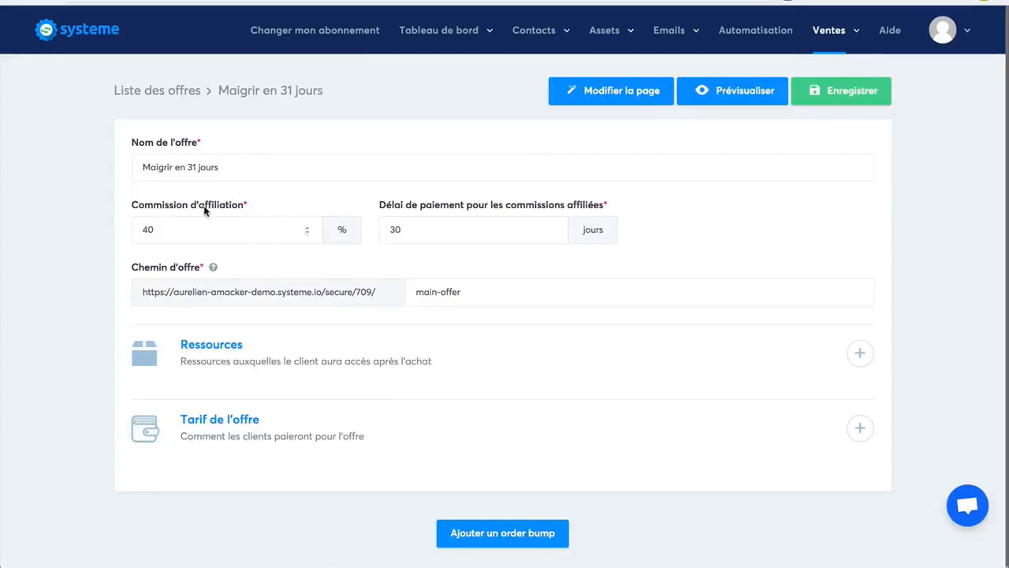
# - Examine the offer's affiliate commission, commission payment delay and offer path
pyautogui.click(136, 224)
pyautogui.doubleClick(137, 224)
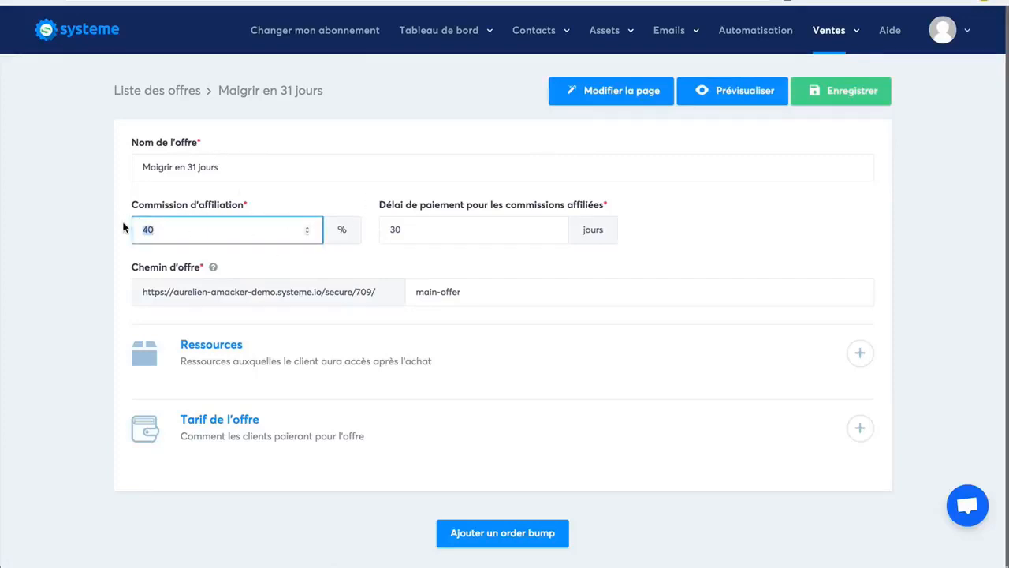
pyautogui.click(899, 238)
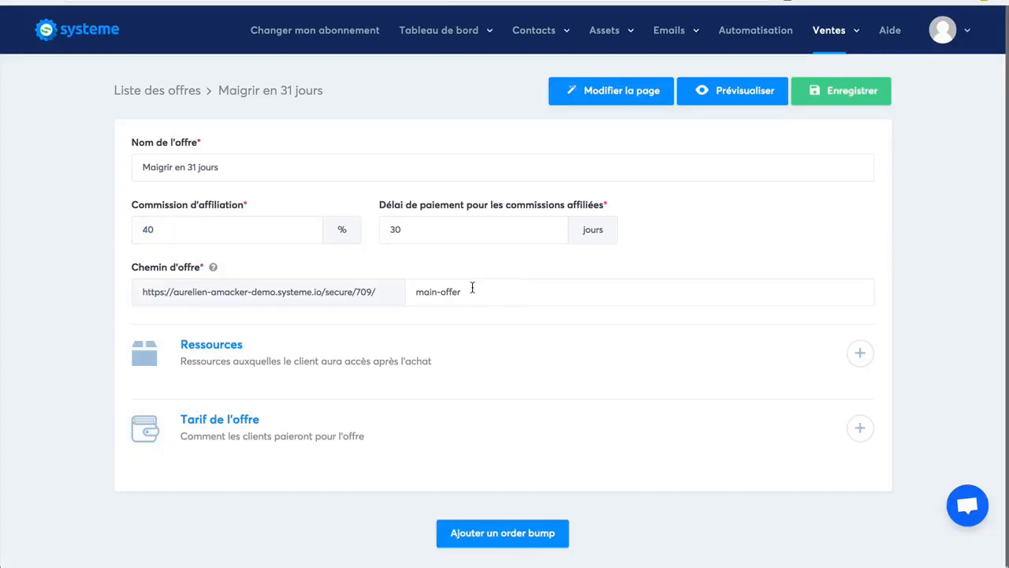
pyautogui.moveTo(472, 288); pyautogui.dragTo(396, 291)
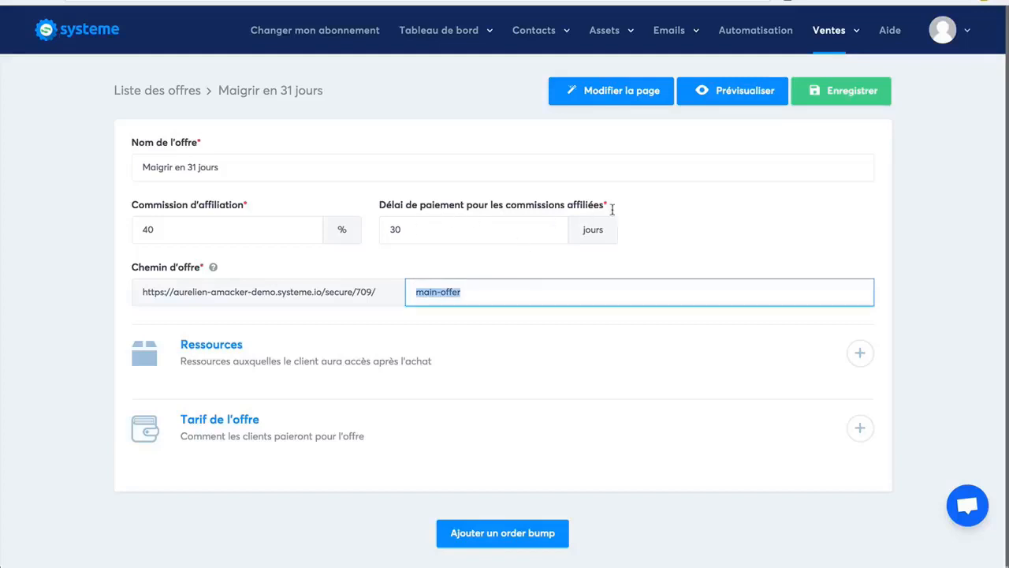
pyautogui.scroll(-1, 925, 295)
pyautogui.scroll(1, 926, 295)
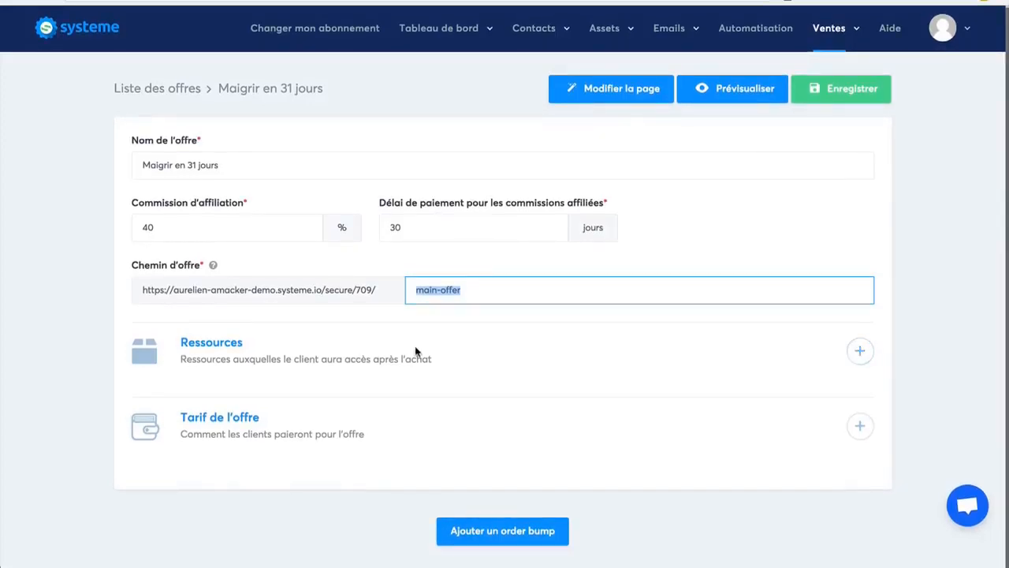
# - Add a Formation resource to the offer, granting Accès total to the "Maigrir en 31 jours" course
pyautogui.click(859, 351)
pyautogui.scroll(-2, 953, 327)
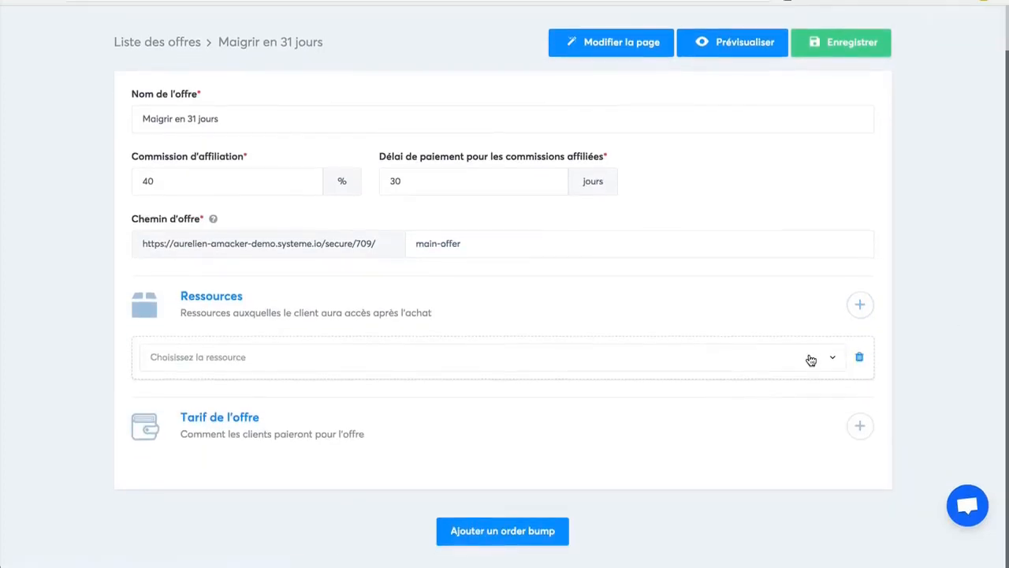
pyautogui.click(810, 360)
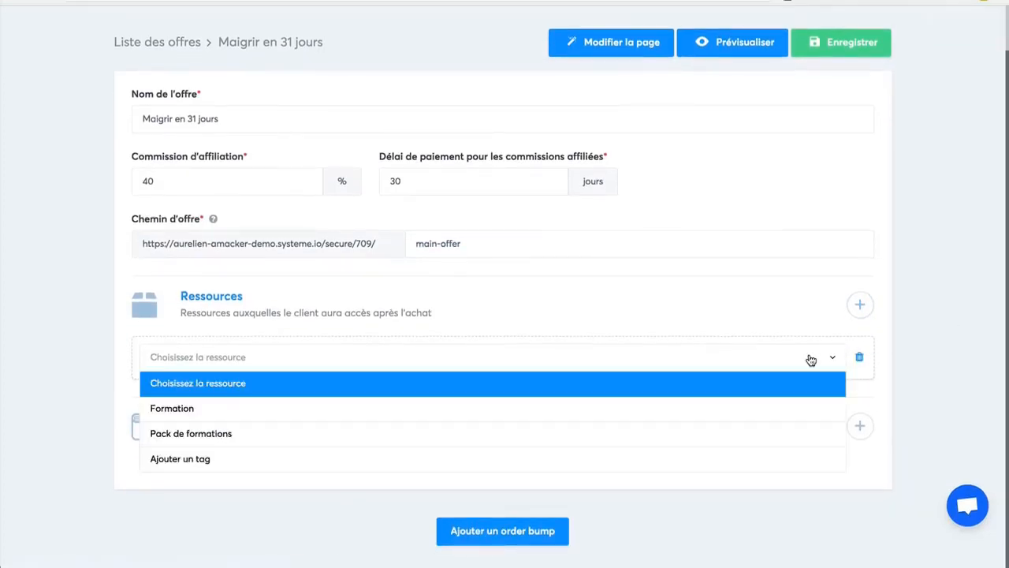
pyautogui.click(640, 408)
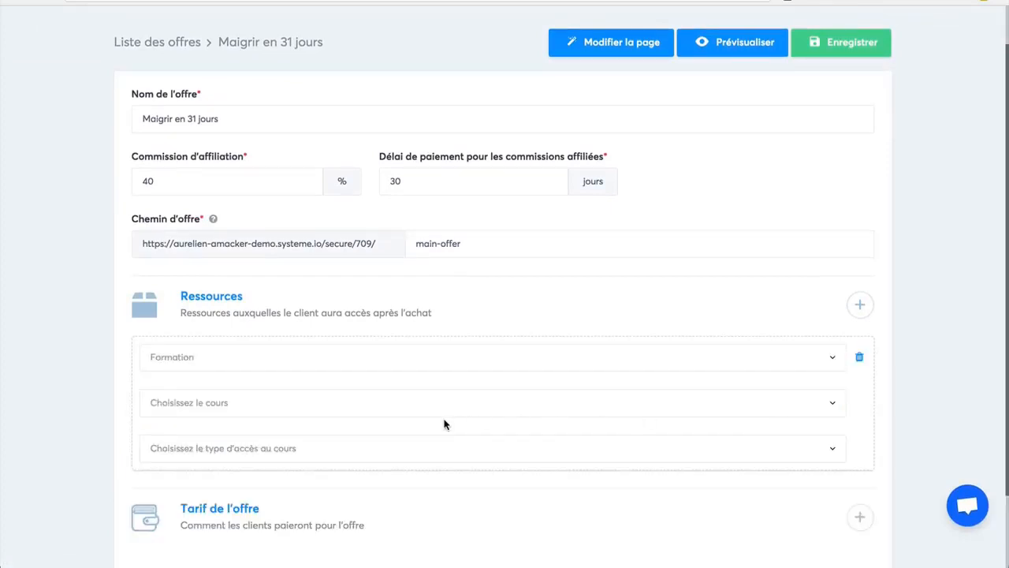
pyautogui.click(307, 408)
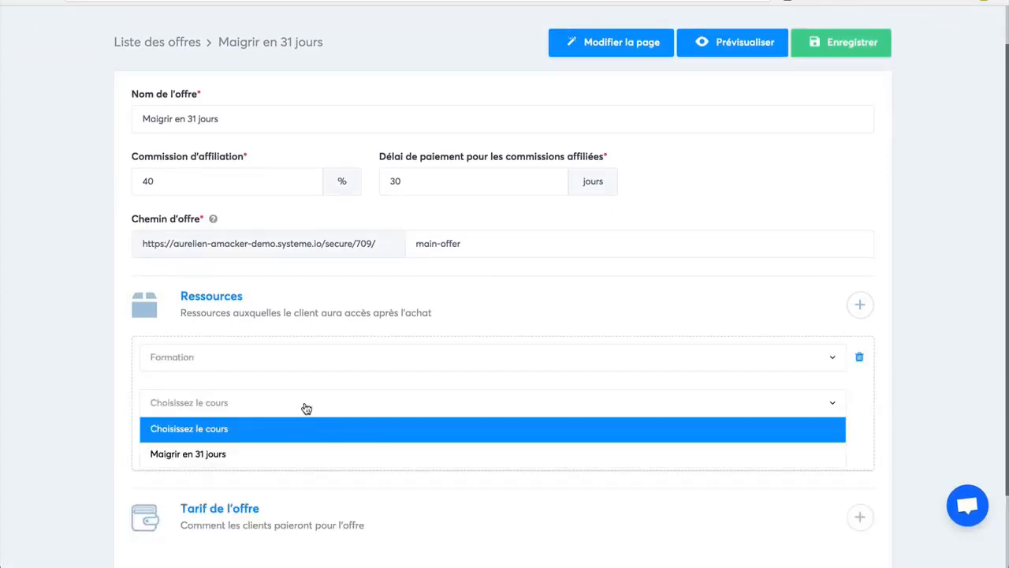
pyautogui.click(268, 452)
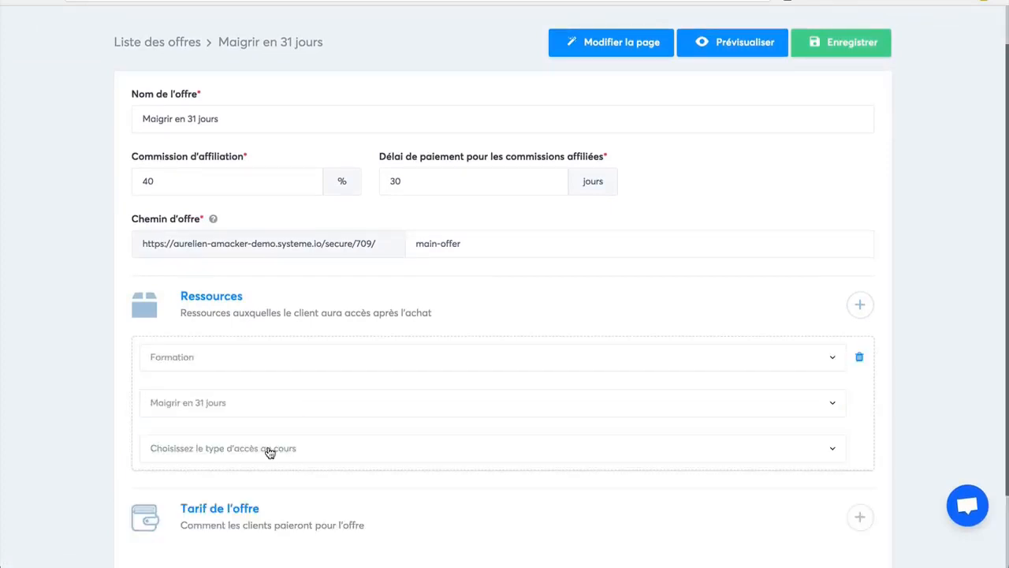
pyautogui.click(314, 453)
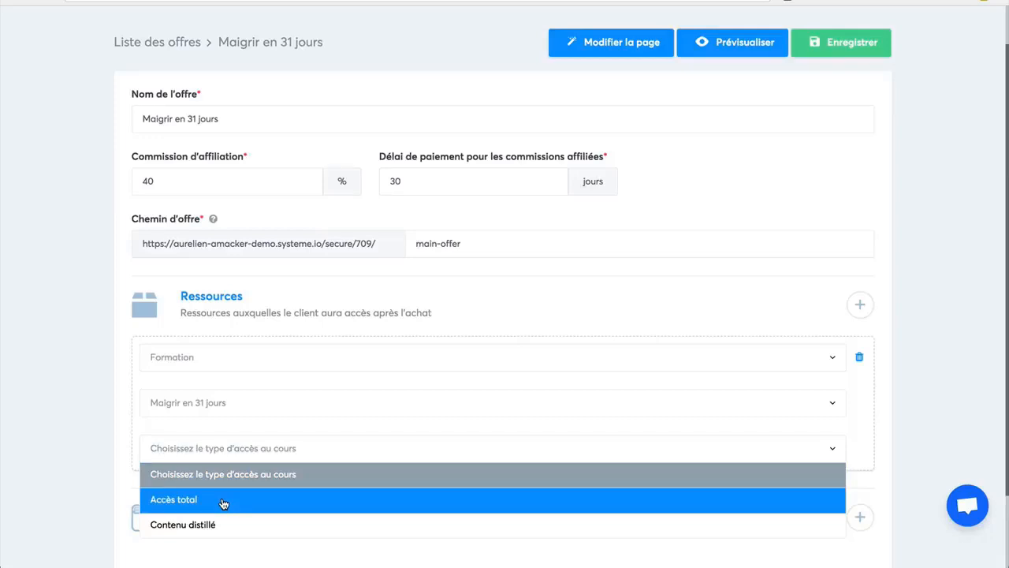
pyautogui.click(223, 502)
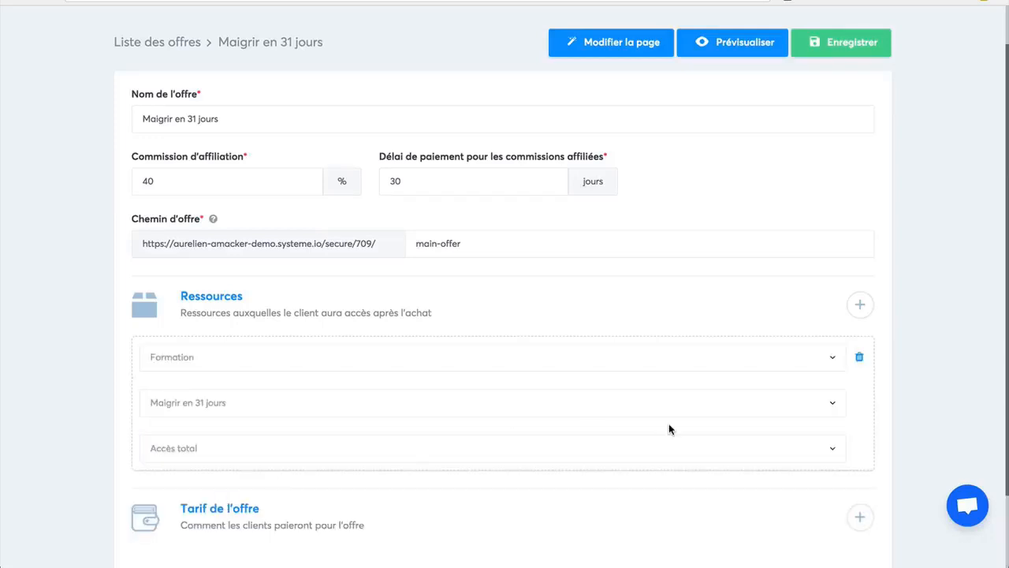
# - Start adding a price to the offer and choose to create a new one instead of using an existing plan
pyautogui.scroll(-2, 927, 351)
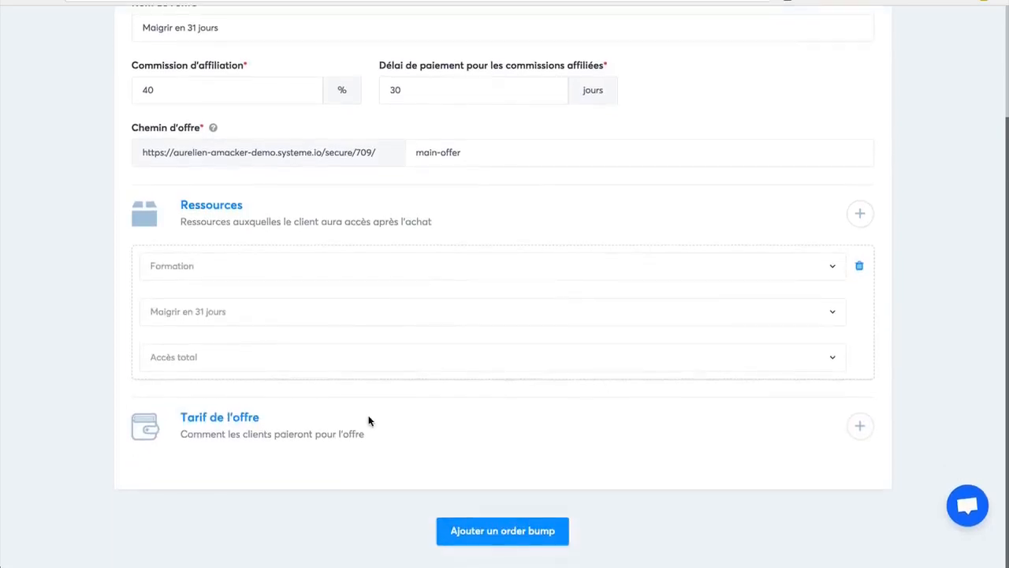
pyautogui.click(862, 428)
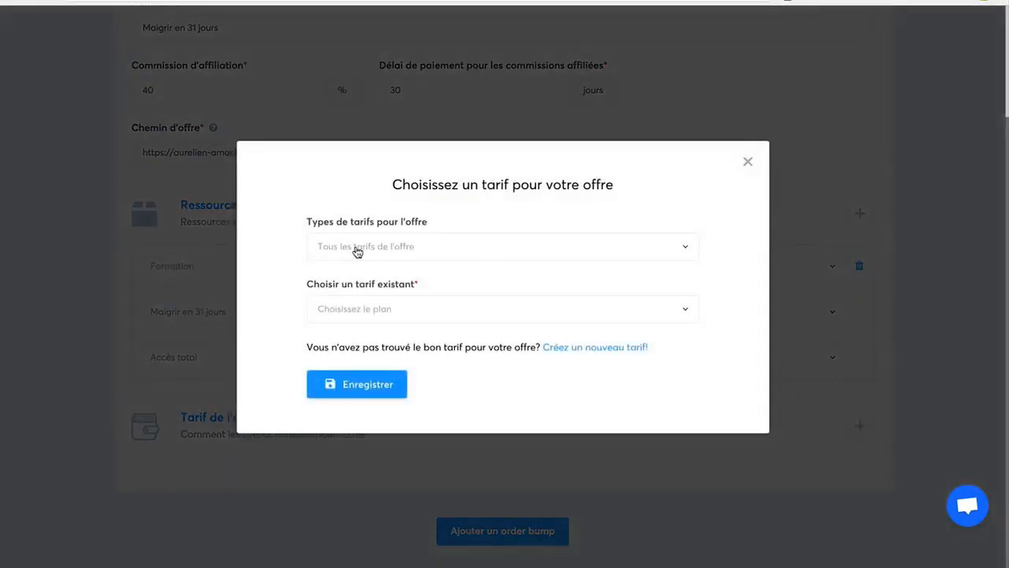
pyautogui.click(356, 252)
pyautogui.click(321, 273)
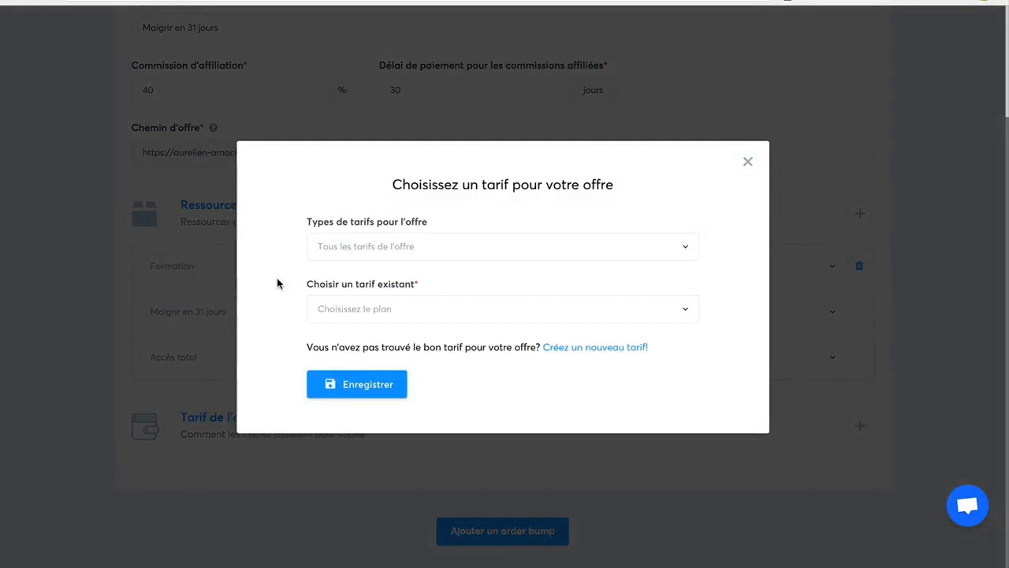
pyautogui.click(593, 349)
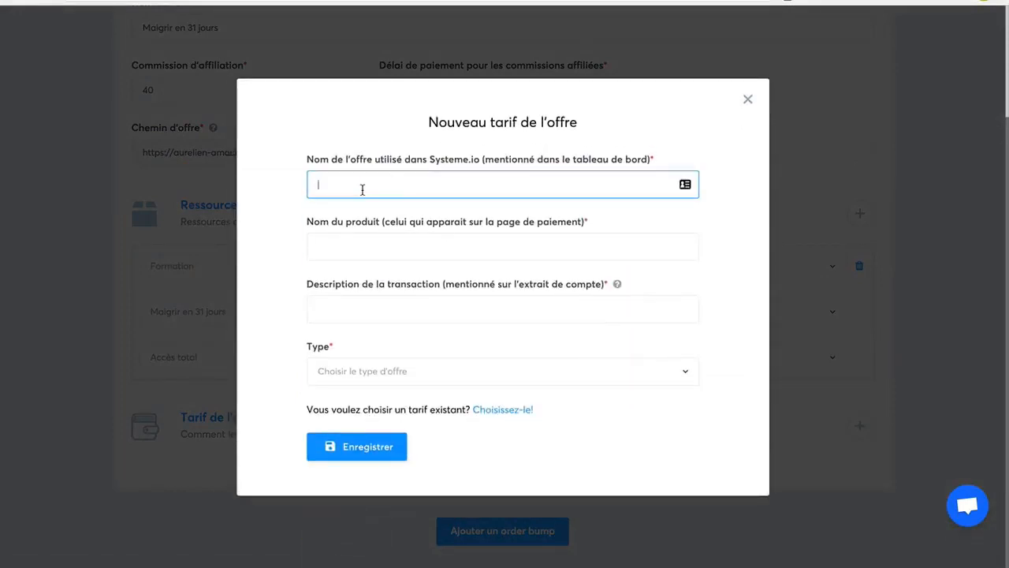
# - Enter "Maigrir en 31 jours" as the price's offer name, product name and transaction description, and set its type to Paiement unique
pyautogui.write('Maigrir en 31 jours')
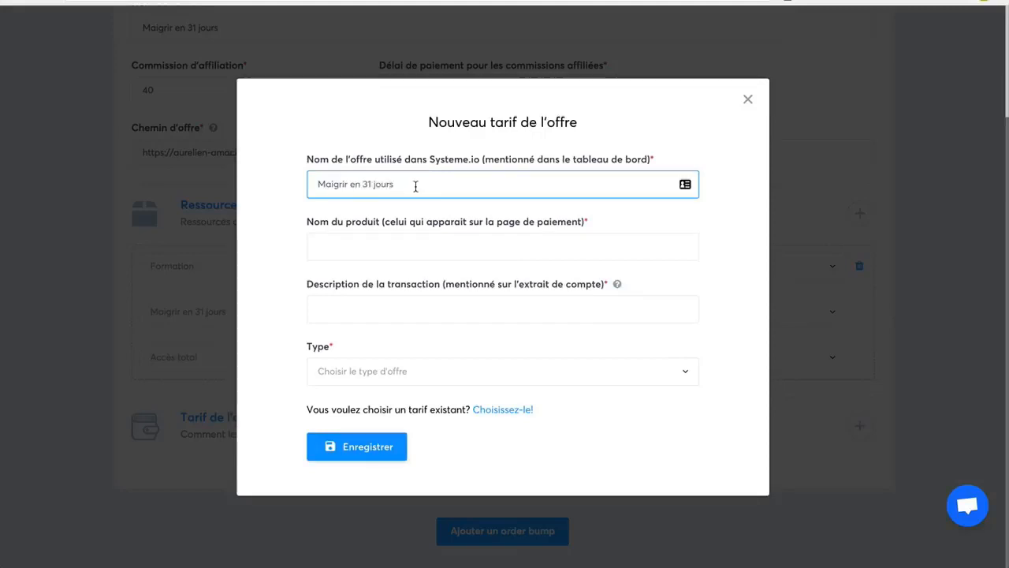
pyautogui.moveTo(415, 184); pyautogui.dragTo(274, 189)
pyautogui.hotkey('ctrl', 'c')
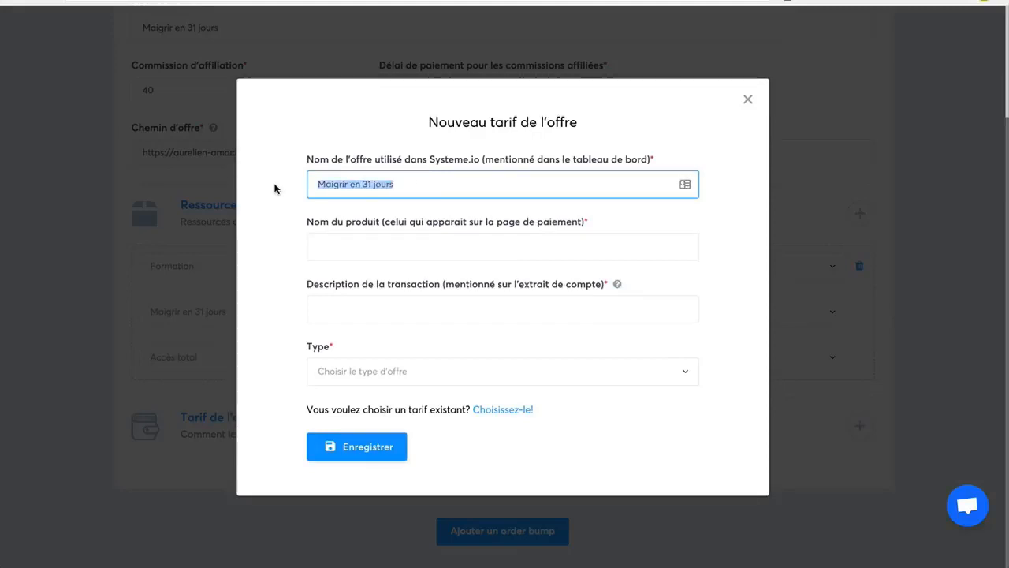
pyautogui.click(349, 244)
pyautogui.hotkey('ctrl', 'v')
pyautogui.click(345, 314)
pyautogui.hotkey('ctrl', 'v')
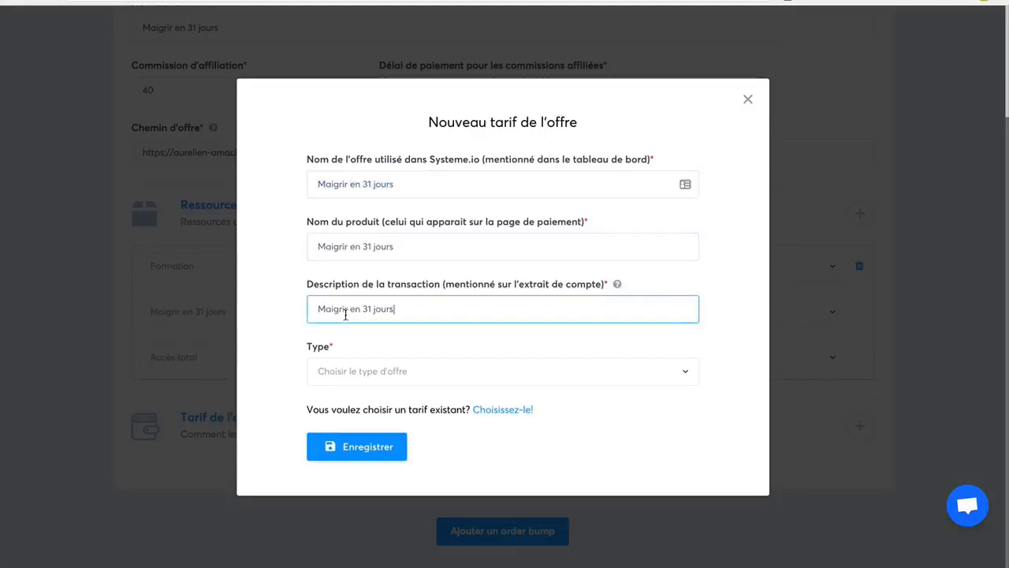
pyautogui.click(357, 371)
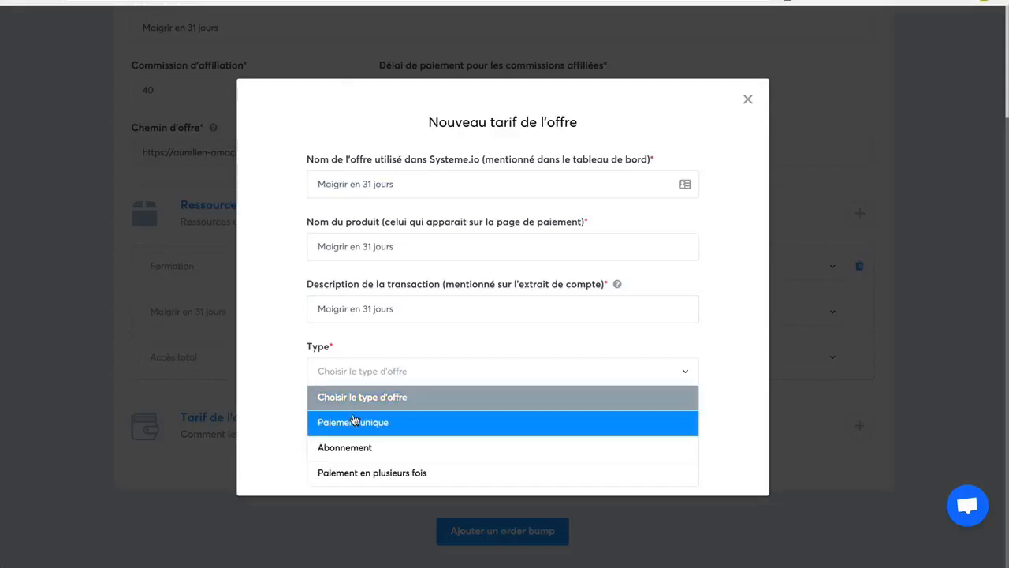
pyautogui.click(354, 422)
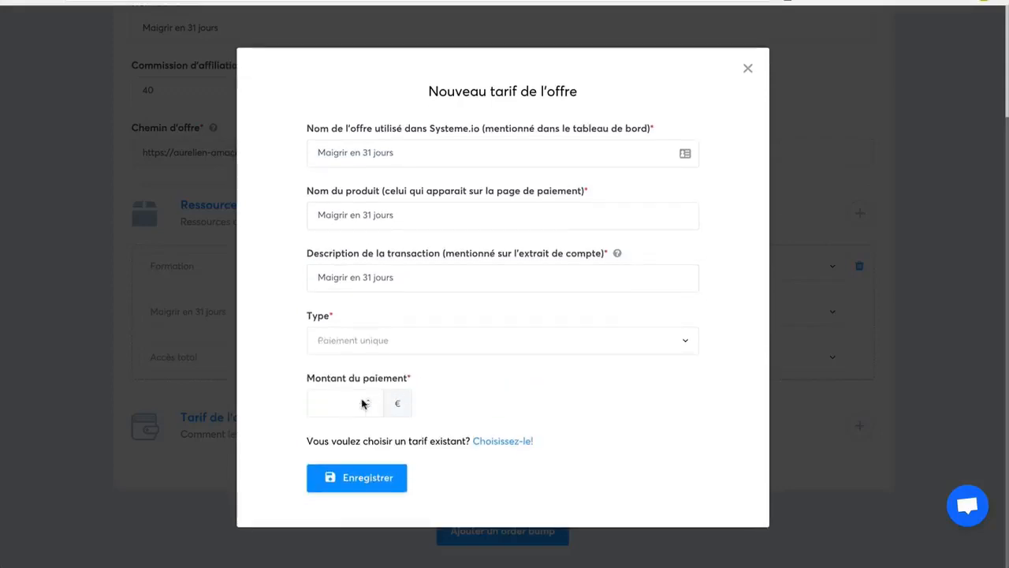
# - Switch to the Calculator and divide 97 by 1.2 to work out the payment amount
pyautogui.click(351, 404)
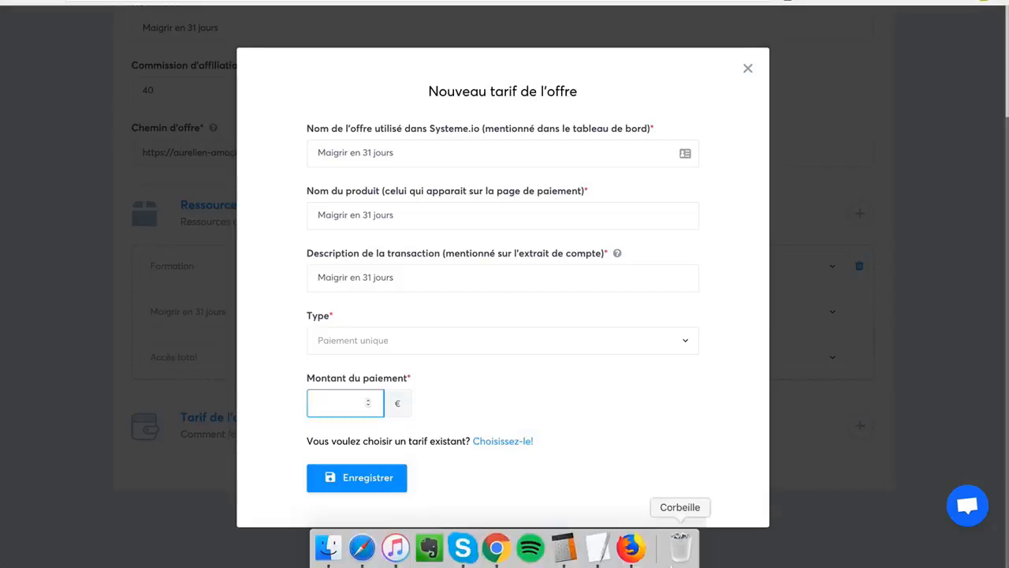
pyautogui.press('super+space')
pyautogui.write('calc')
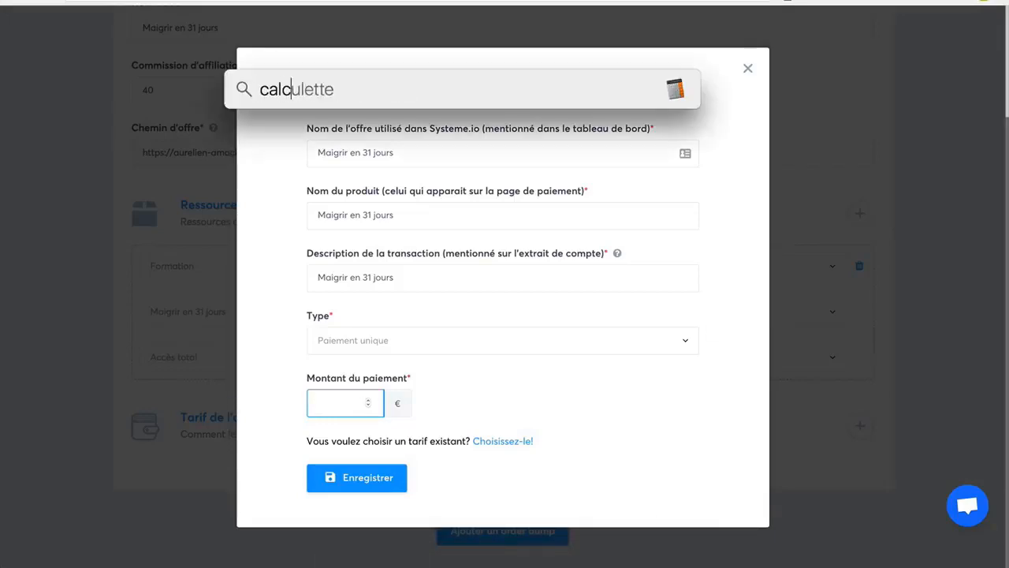
pyautogui.press('Return')
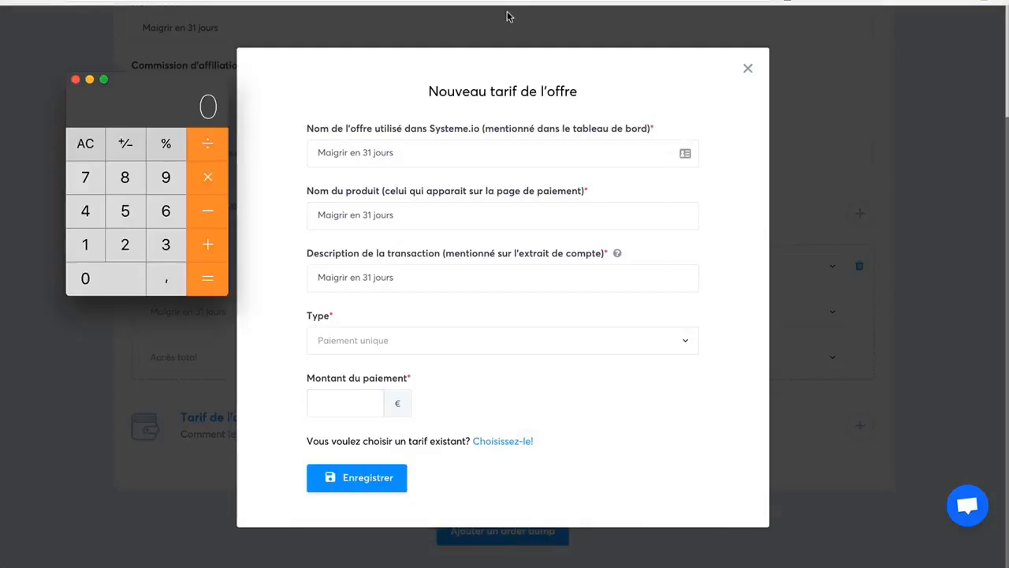
pyautogui.click(159, 186)
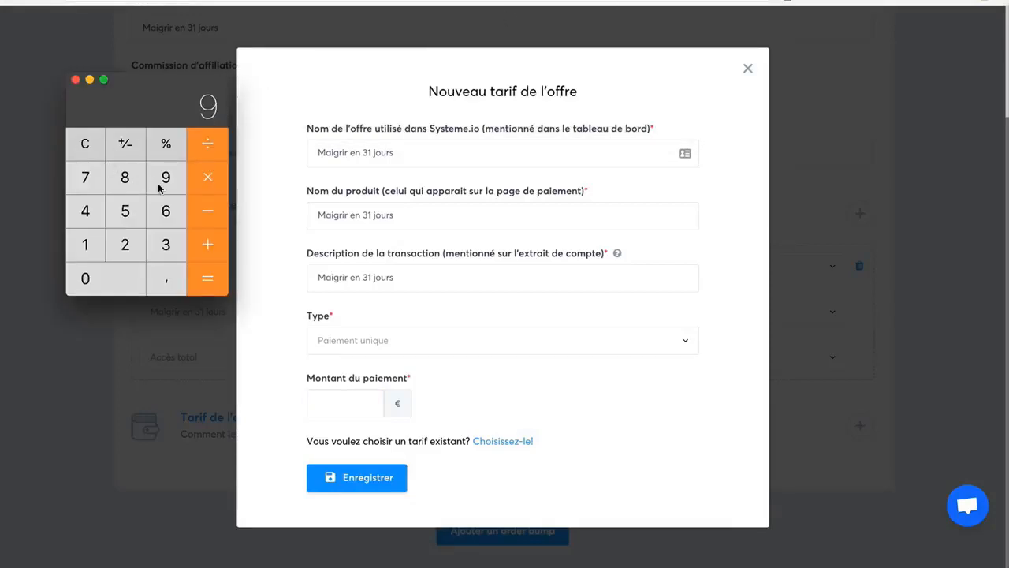
pyautogui.click(83, 180)
pyautogui.click(208, 150)
pyautogui.click(87, 243)
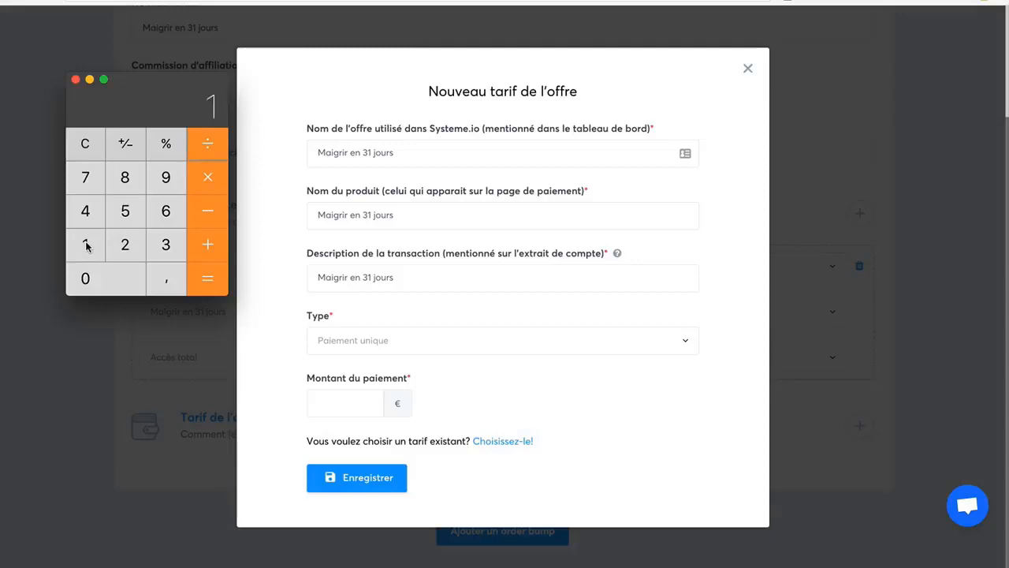
pyautogui.click(160, 272)
pyautogui.click(126, 256)
pyautogui.click(209, 284)
# - Set the new price's payment amount to 80.83 € and save the price
pyautogui.click(360, 405)
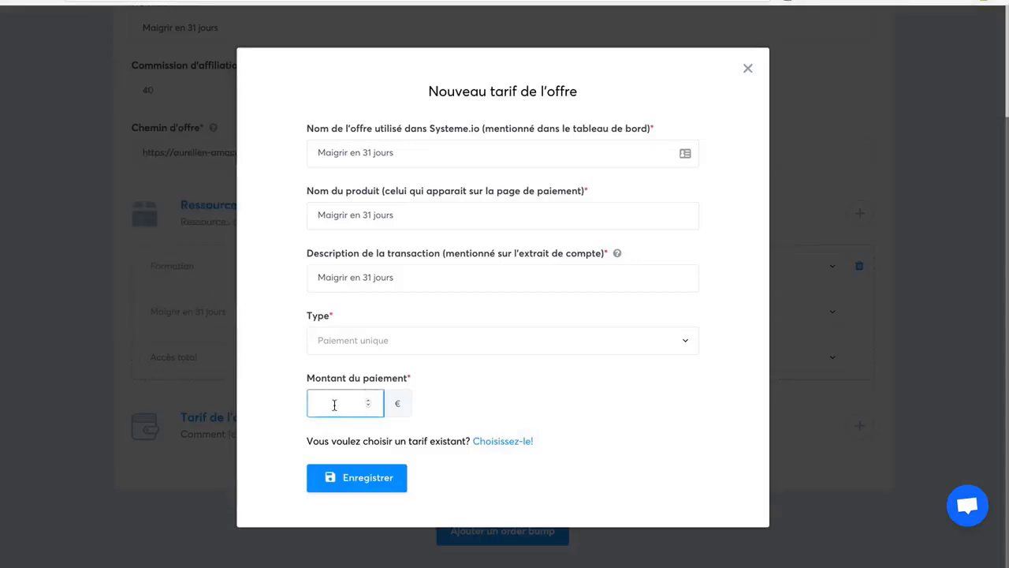
pyautogui.write('80.83')
pyautogui.click(350, 477)
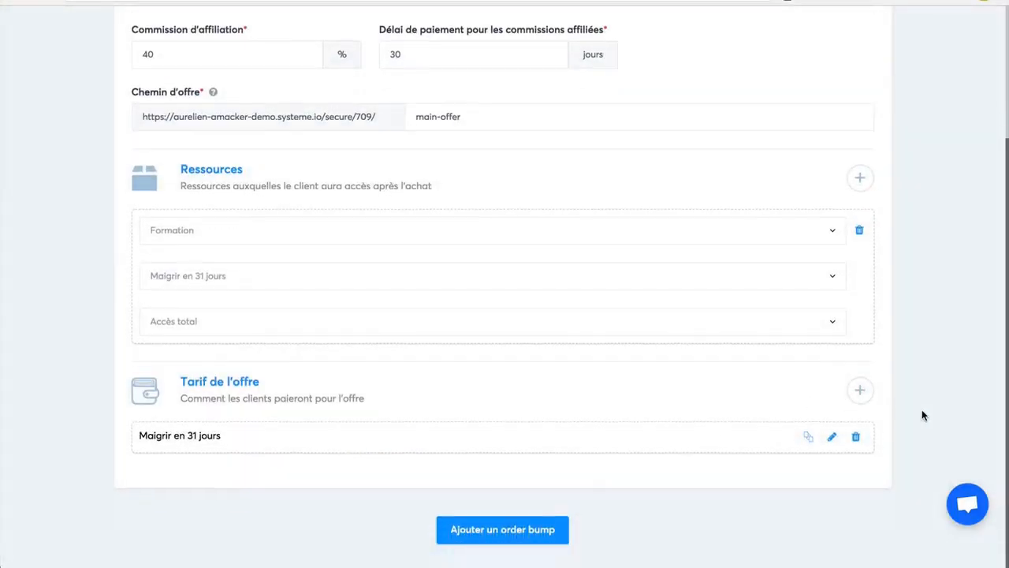
# - Review the configured resource and price, and save the "Maigrir en 31 jours" offer
pyautogui.scroll(3, 921, 415)
pyautogui.scroll(-3, 923, 415)
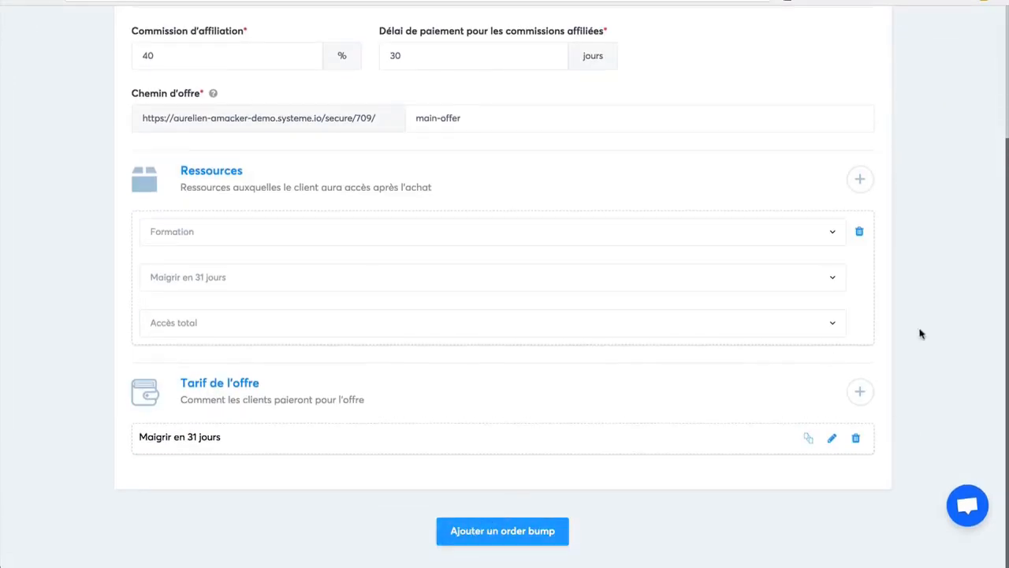
pyautogui.scroll(3, 980, 320)
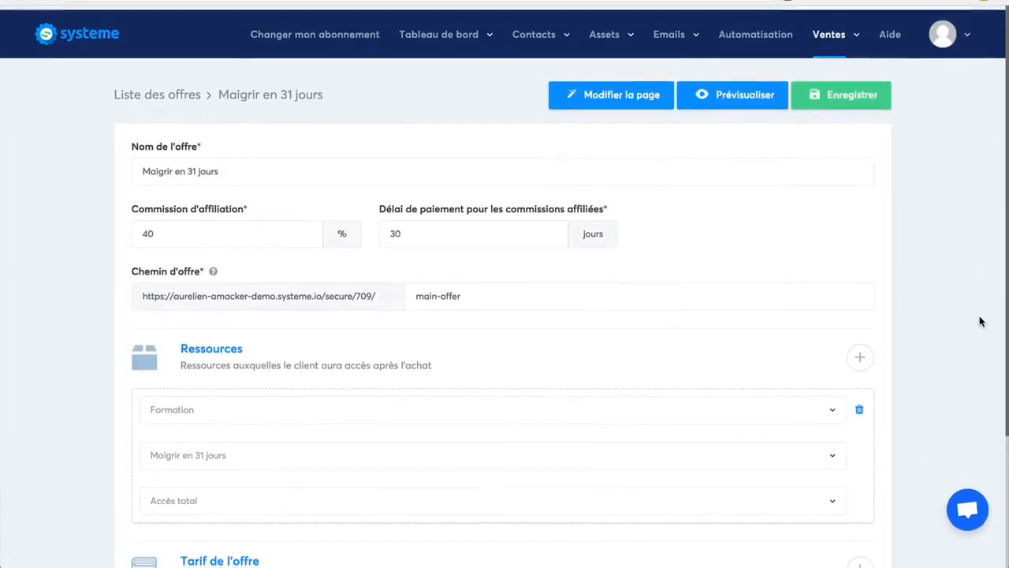
pyautogui.click(832, 91)
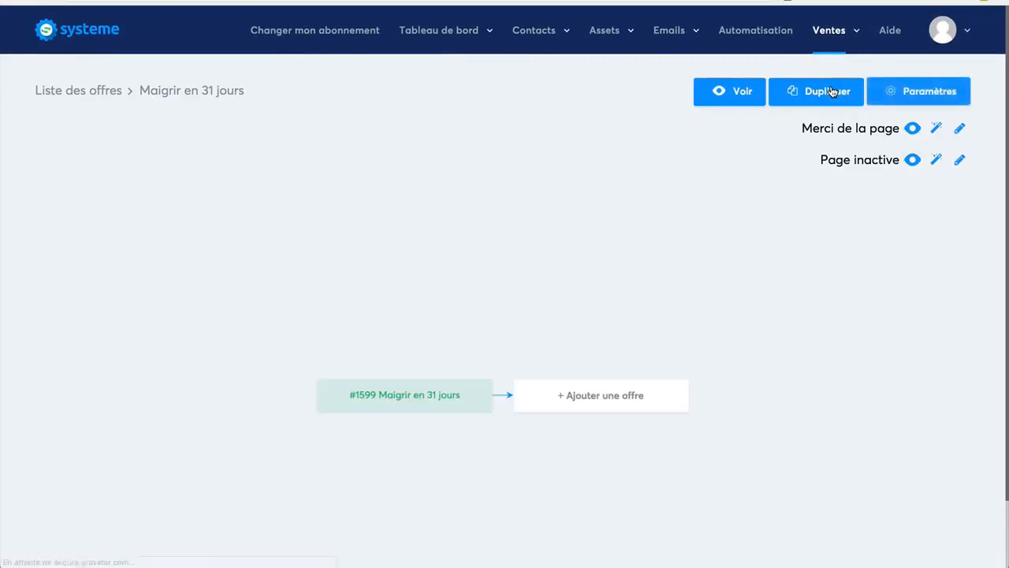
# - View the offer's live payment page and look through its text down to the order form
pyautogui.click(732, 95)
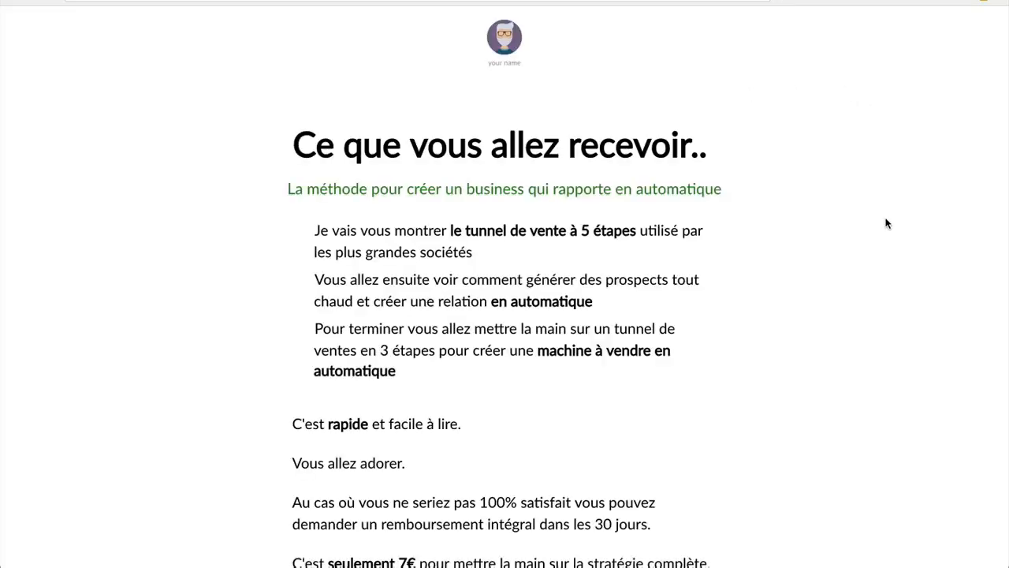
pyautogui.scroll(-7, 893, 299)
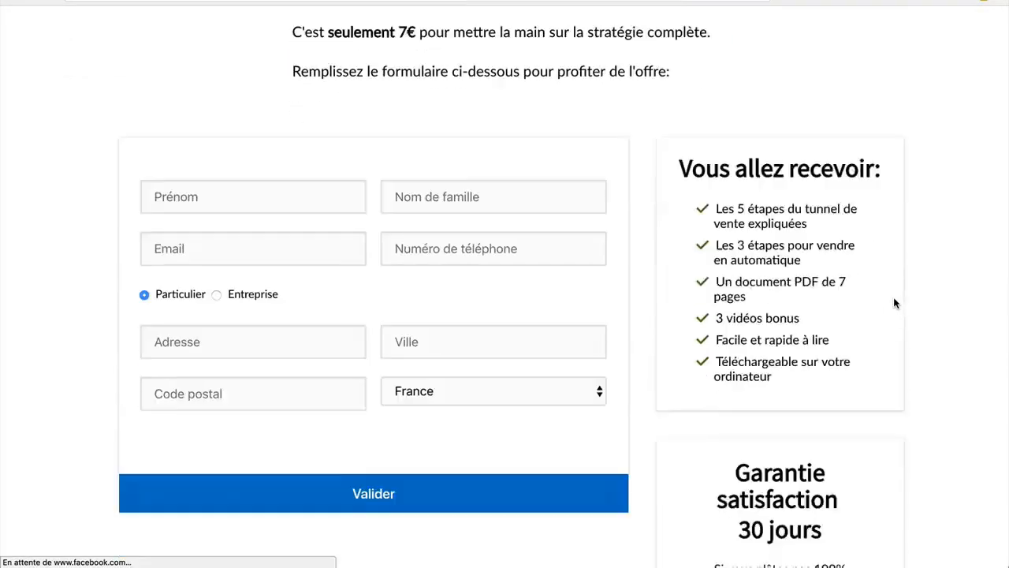
# - Choose France as the country in the live order form and check the price, VAT and total
pyautogui.scroll(-1, 894, 302)
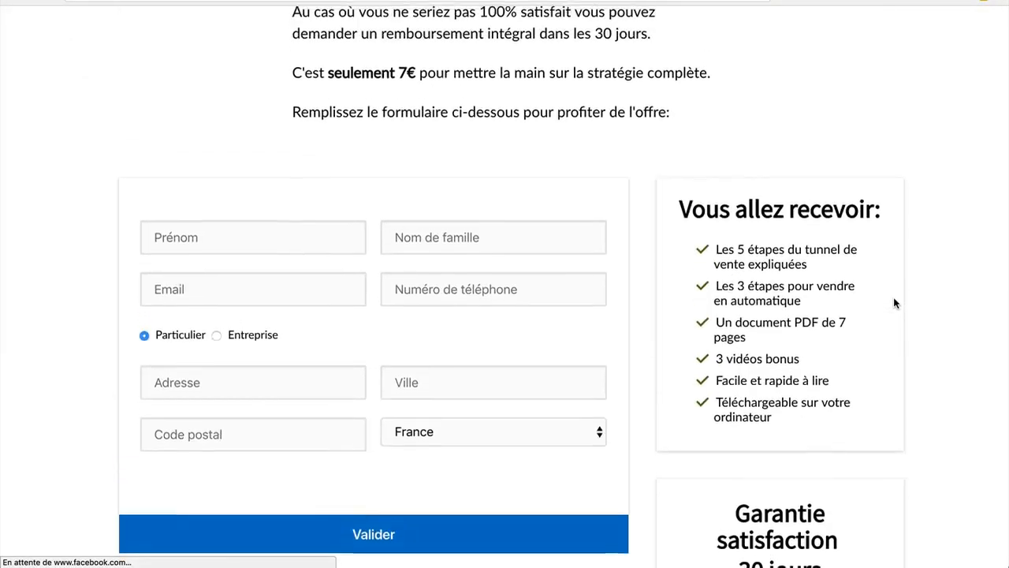
pyautogui.scroll(-2, 896, 302)
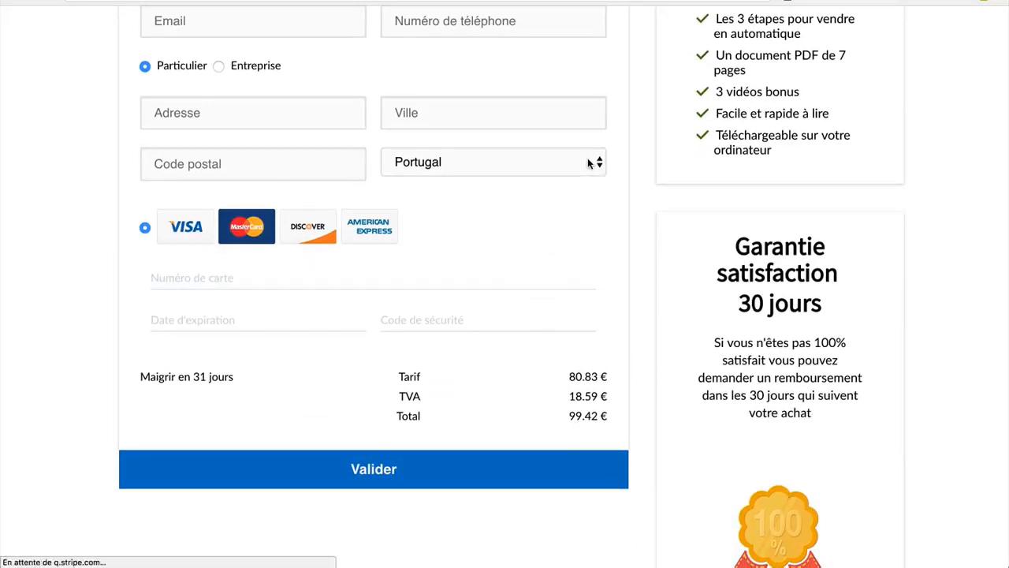
pyautogui.click(596, 165)
pyautogui.scroll(20, 587, 163)
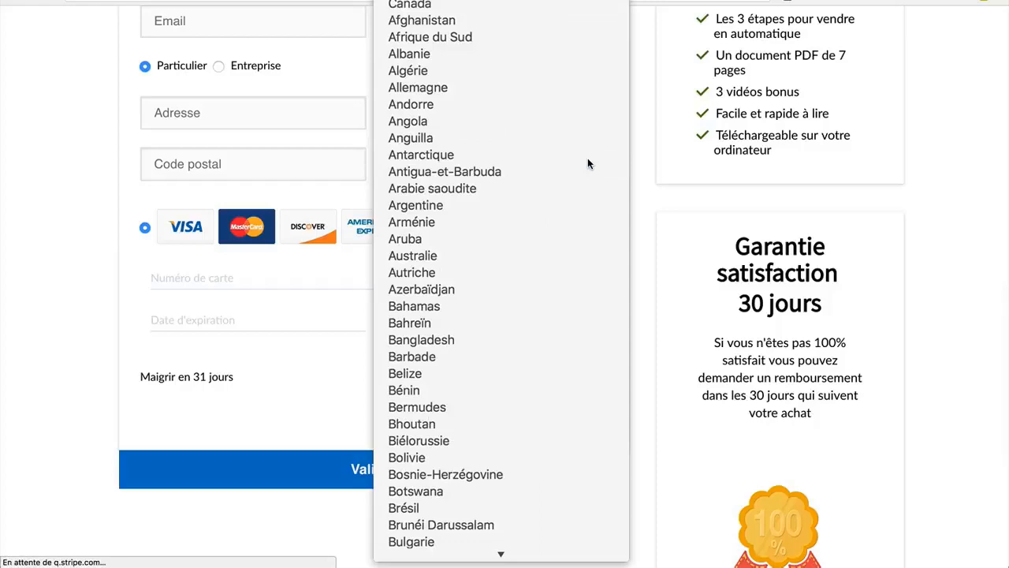
pyautogui.click(588, 158)
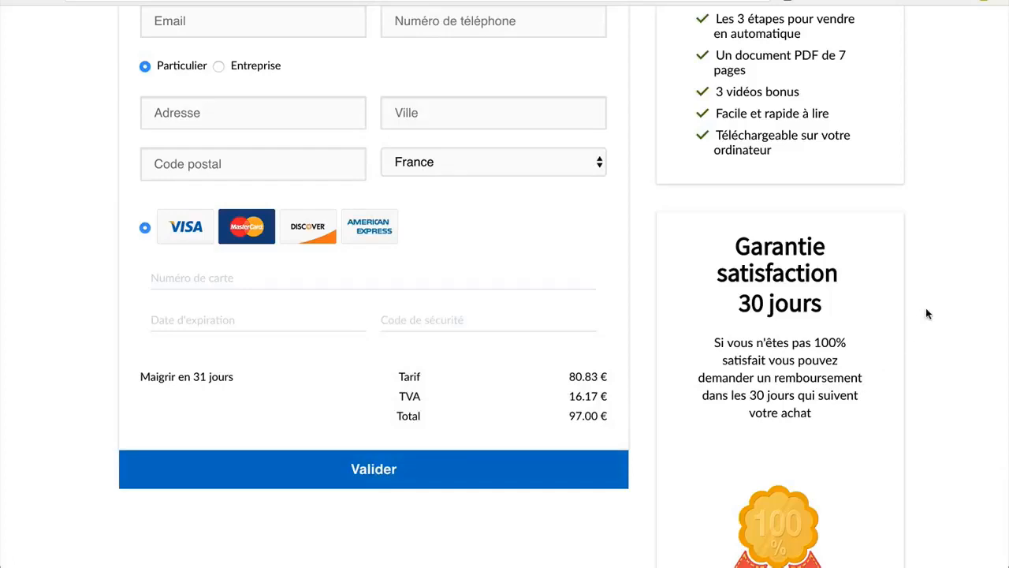
pyautogui.scroll(3, 926, 313)
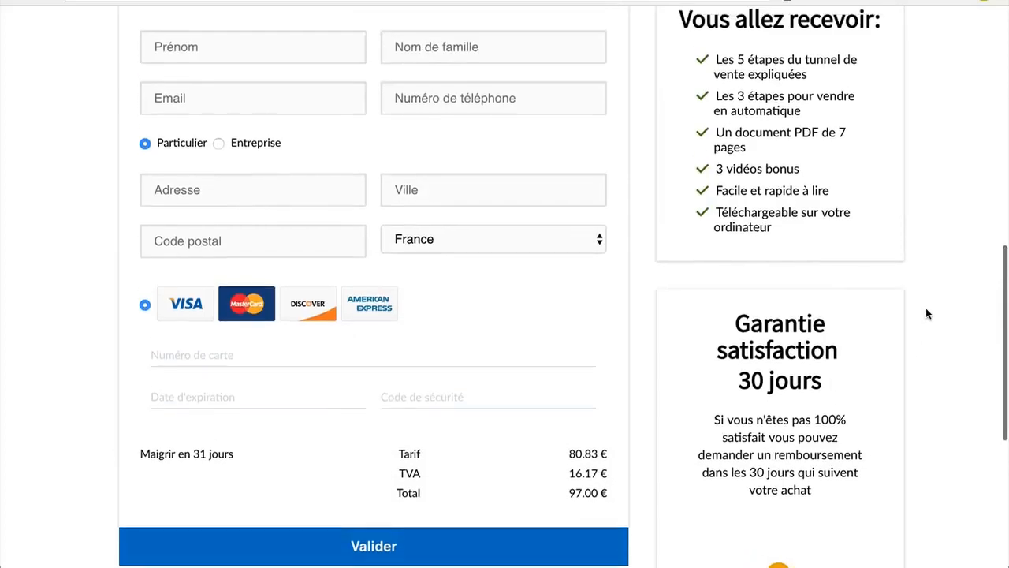
pyautogui.scroll(6, 925, 313)
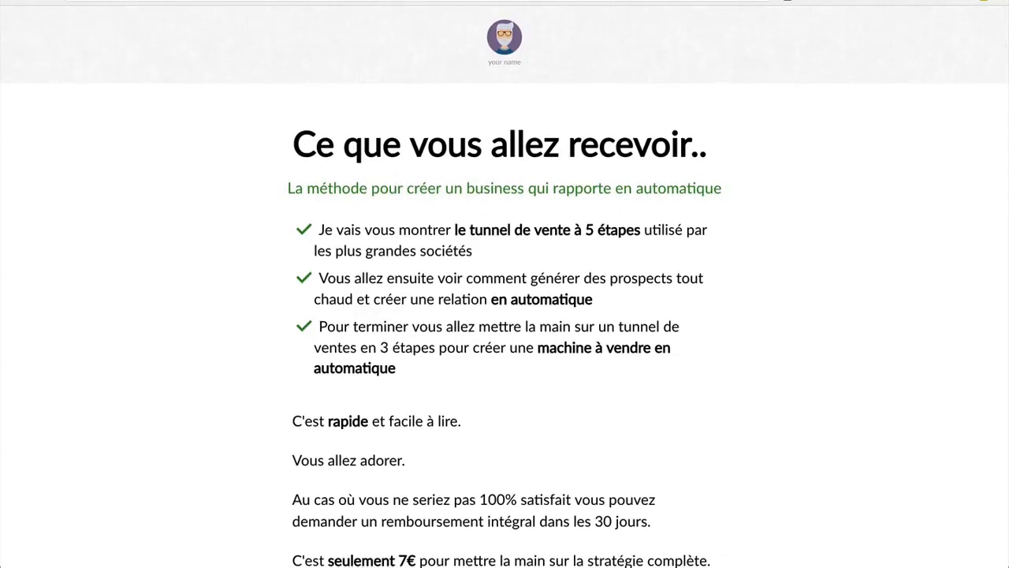
# - Close the live payment page and open the "Maigrir en 31 jours" offer's page in the page editor
pyautogui.press('super+w')
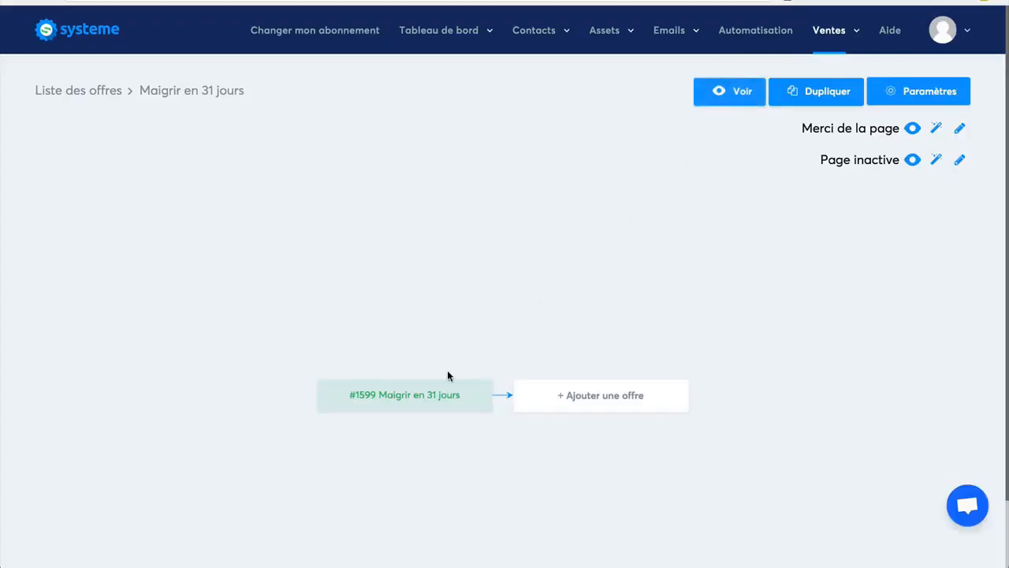
pyautogui.click(398, 401)
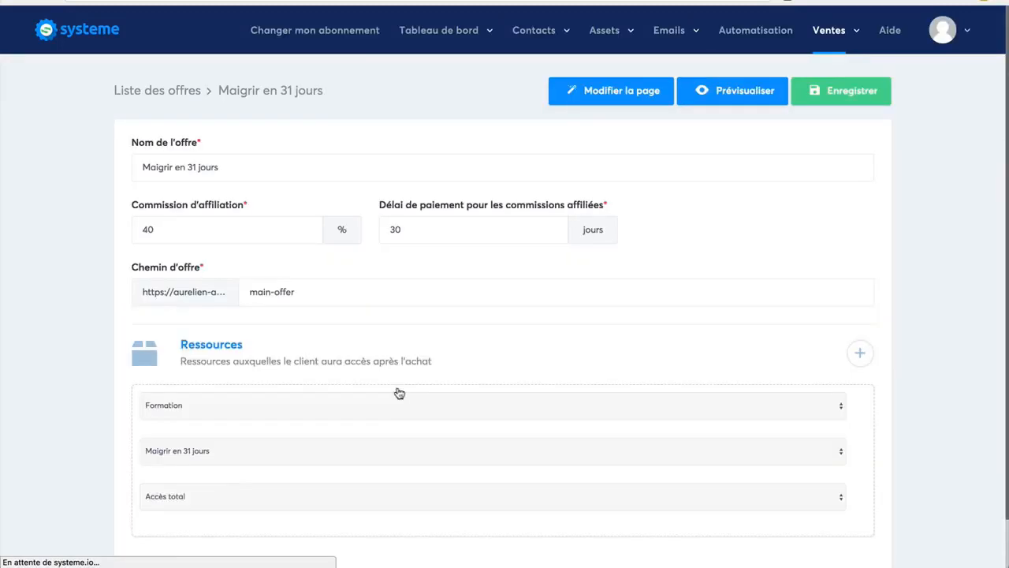
pyautogui.click(607, 91)
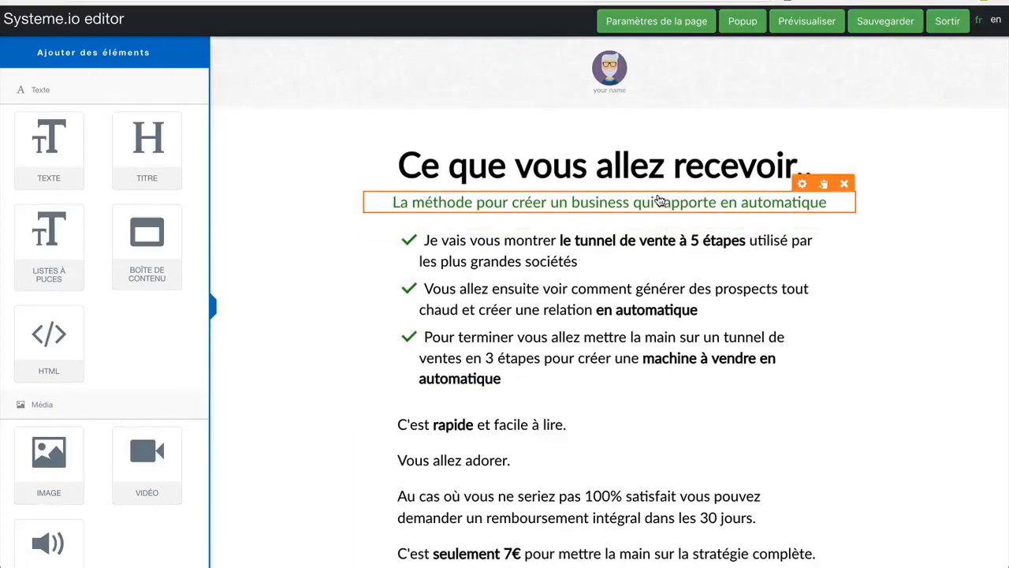
# - Change the green subheading to read "La méthode pour maigrir en 31 jours"
pyautogui.click(513, 201)
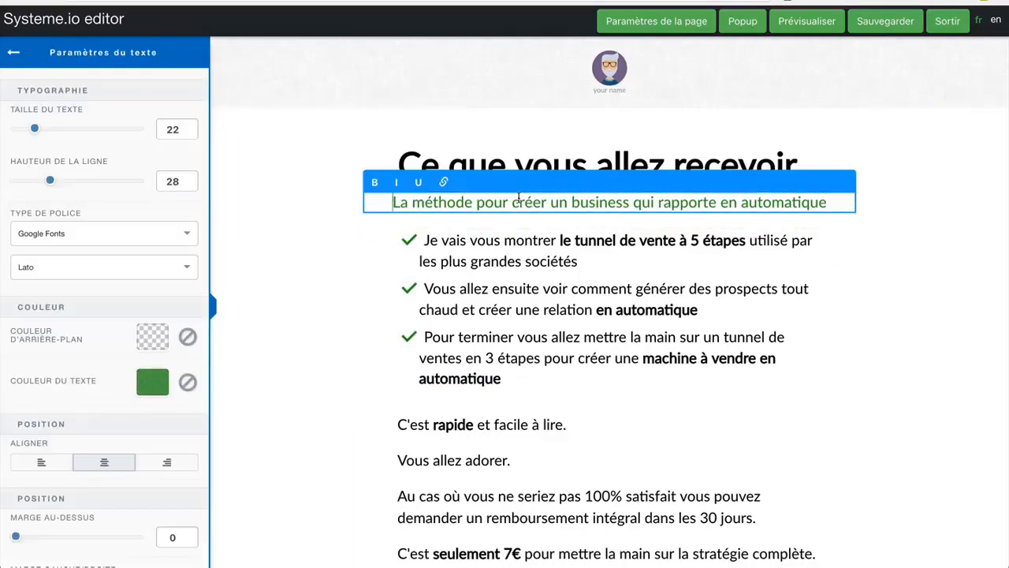
pyautogui.moveTo(513, 201); pyautogui.dragTo(842, 206)
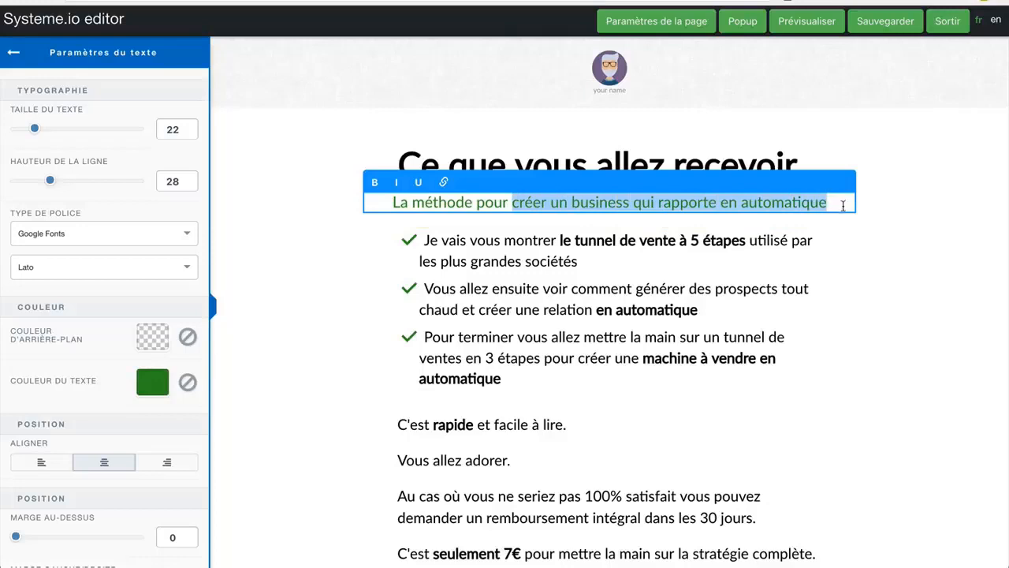
pyautogui.write('maigrir en ')
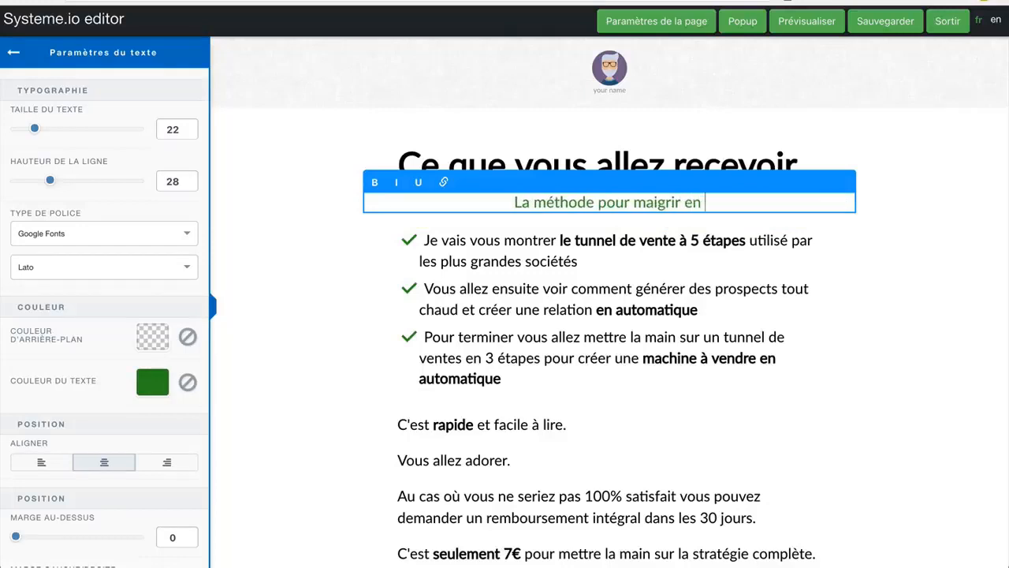
pyautogui.write('31 jours')
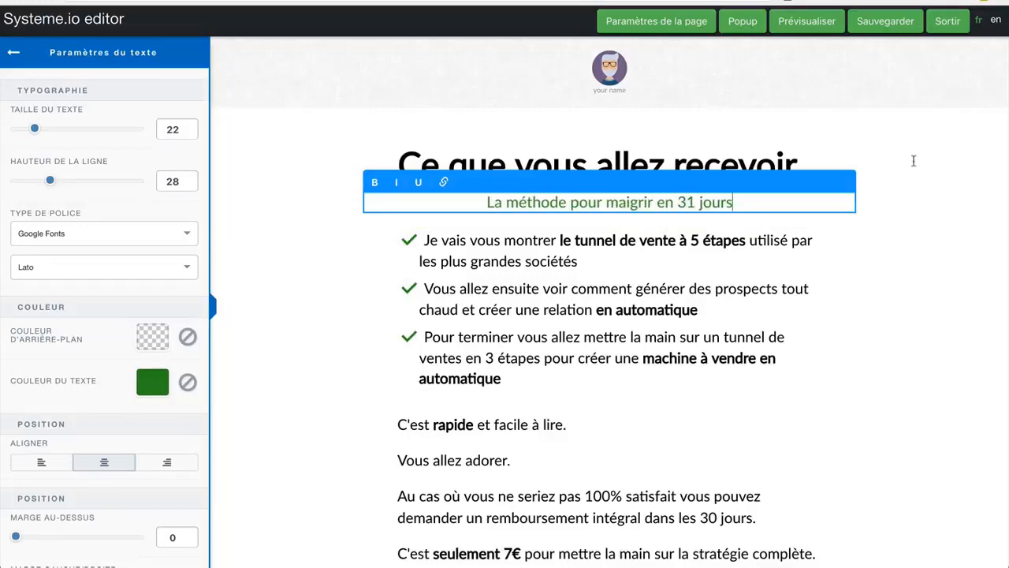
pyautogui.click(910, 139)
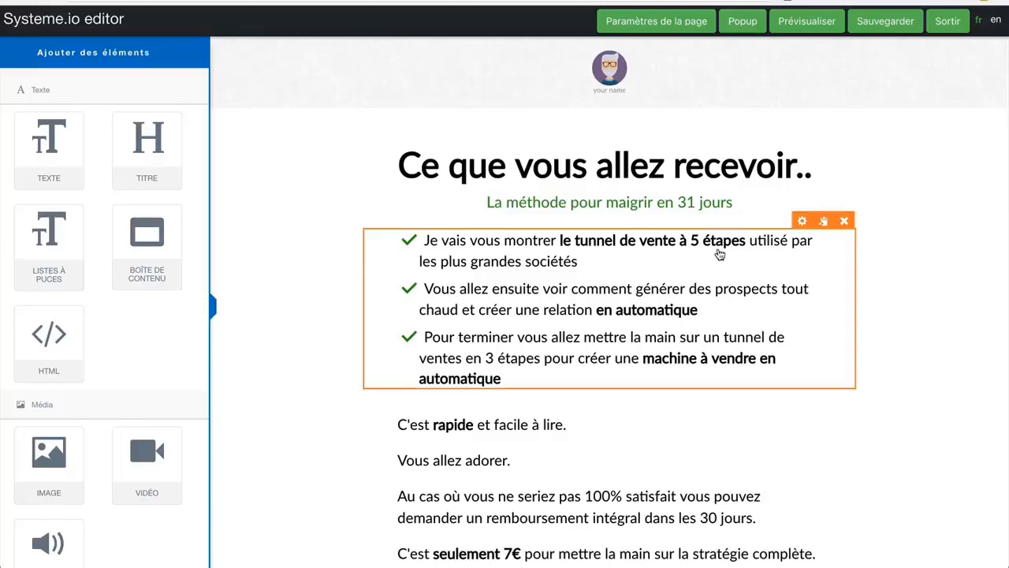
# - Delete the checkmark bullet list below the green subheading
pyautogui.moveTo(834, 245)
pyautogui.click(842, 222)
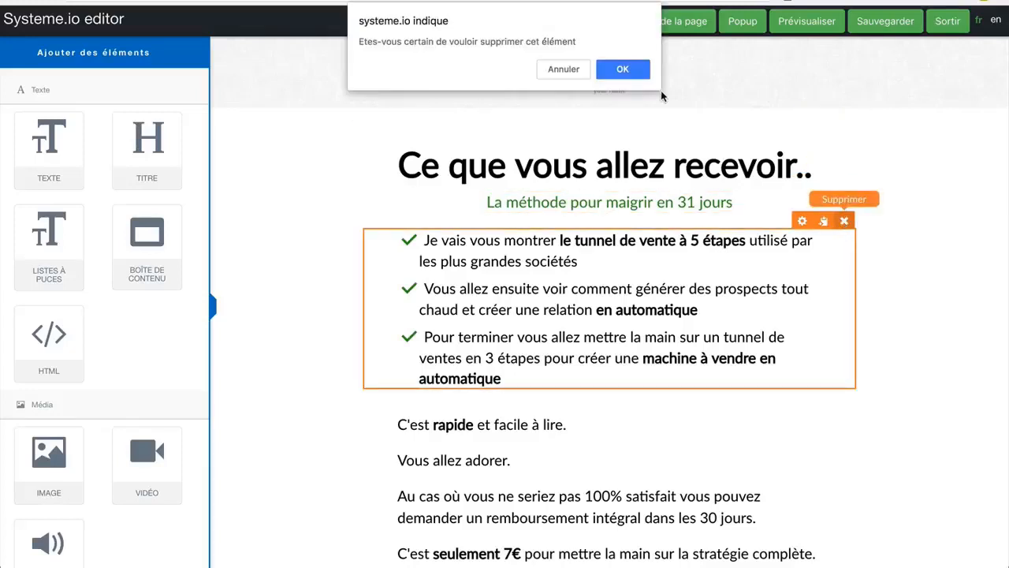
pyautogui.click(621, 69)
# - Delete the whole "Ce que vous allez recevoir.." section and the "your name" text under the header image
pyautogui.moveTo(872, 298)
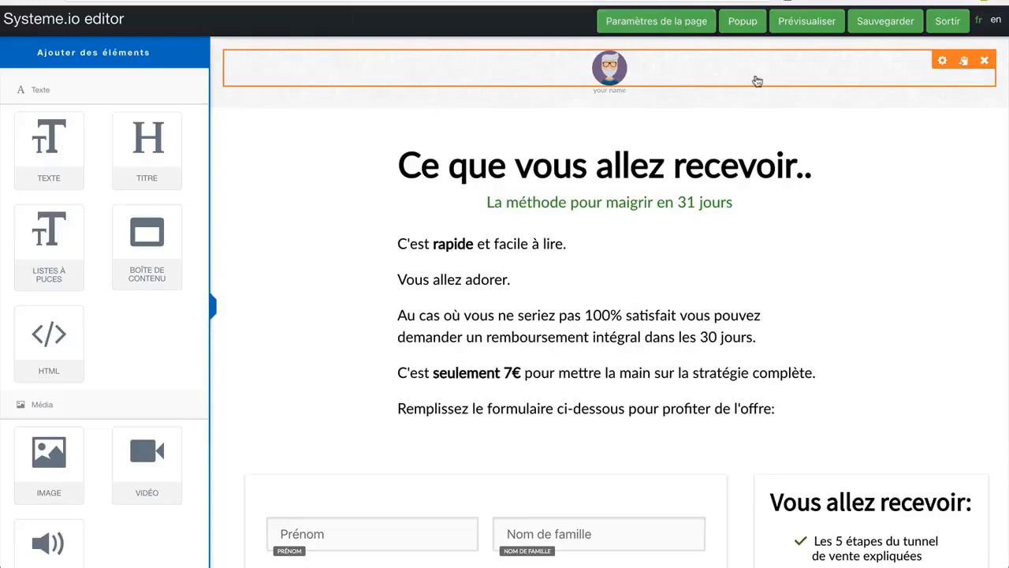
pyautogui.click(997, 100)
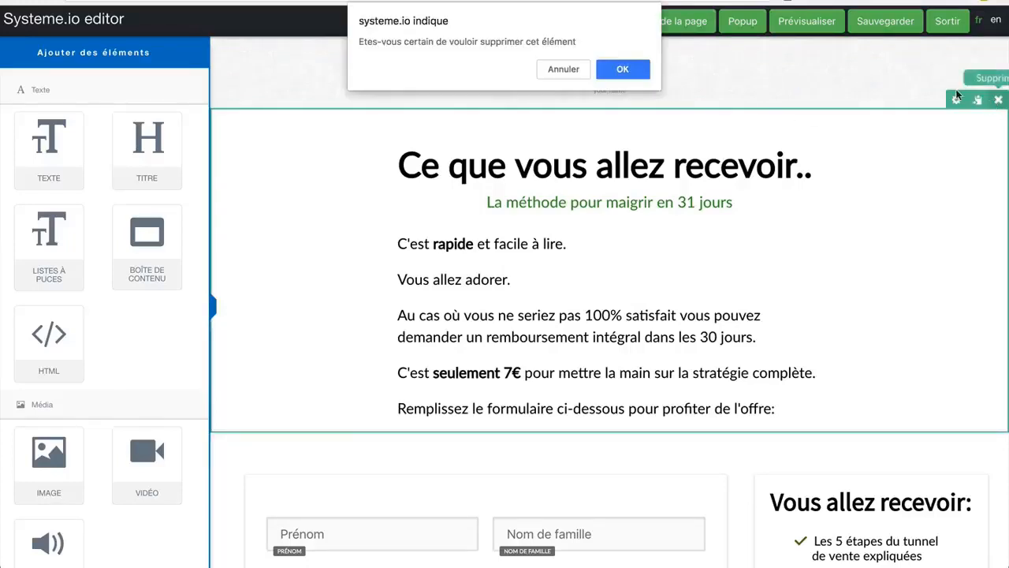
pyautogui.click(628, 71)
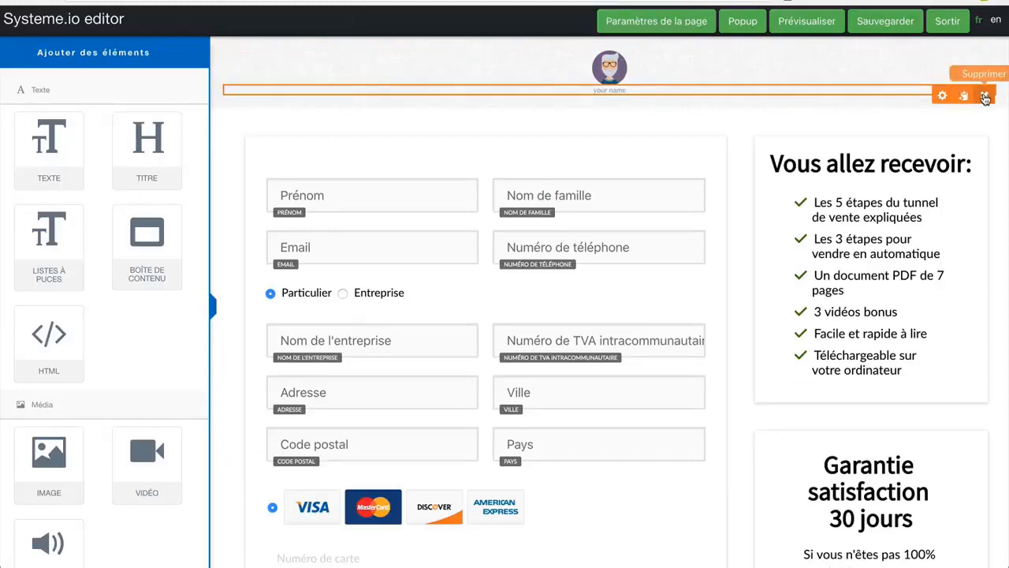
pyautogui.click(984, 95)
pyautogui.click(624, 71)
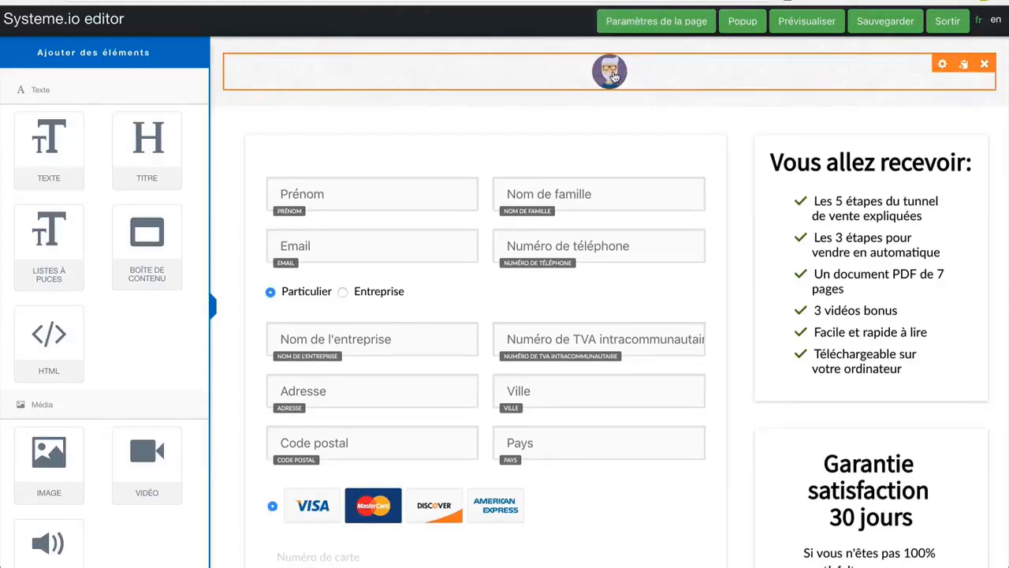
# - Look over the order form, the "Vous allez recevoir:" list and the guarantee box in the page editor
pyautogui.scroll(-3, 576, 244)
pyautogui.scroll(-2, 576, 245)
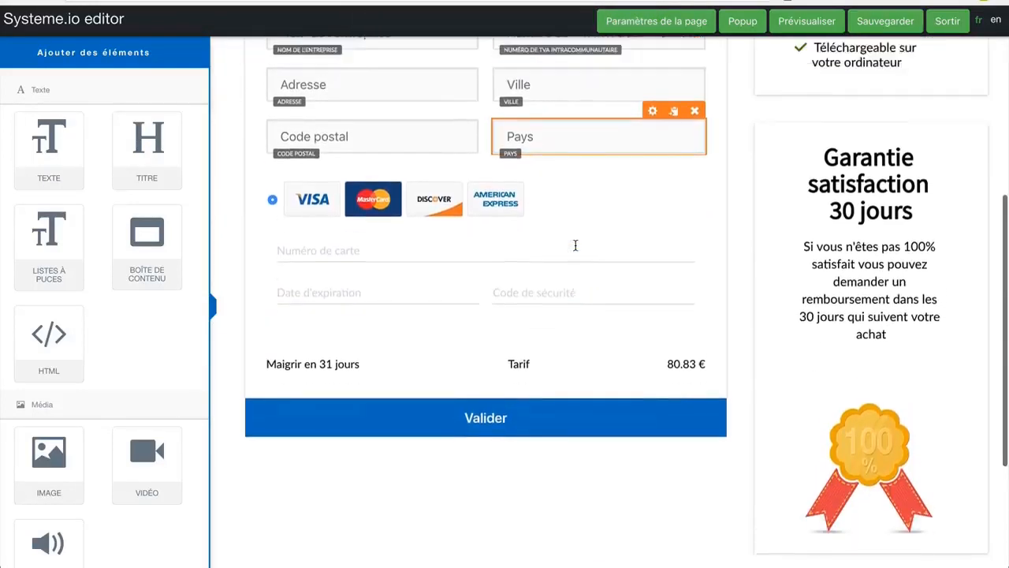
pyautogui.scroll(5, 575, 246)
pyautogui.click(854, 169)
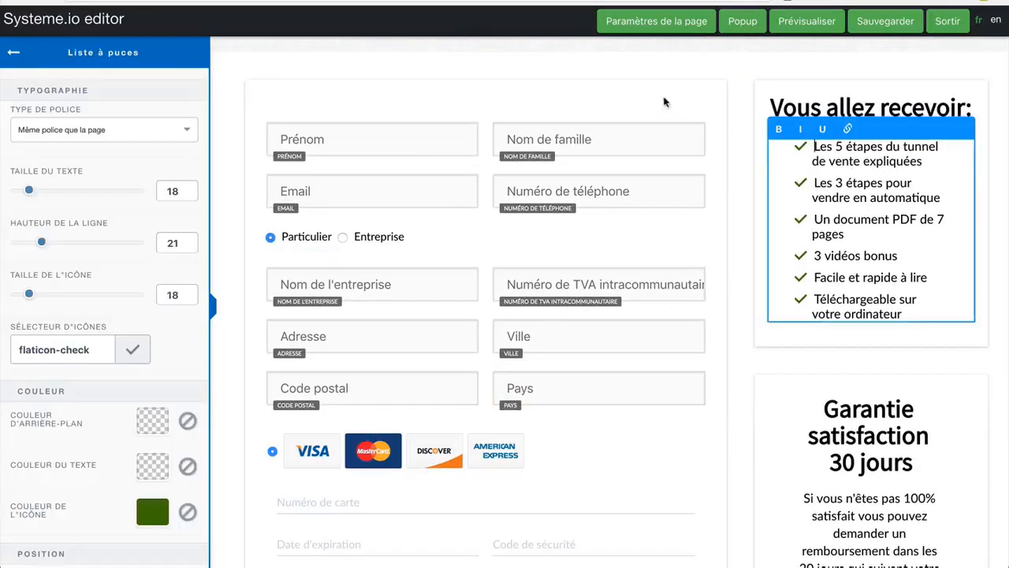
pyautogui.scroll(-1, 613, 364)
pyautogui.scroll(1, 614, 369)
pyautogui.click(728, 395)
pyautogui.scroll(-5, 729, 396)
pyautogui.scroll(10, 729, 396)
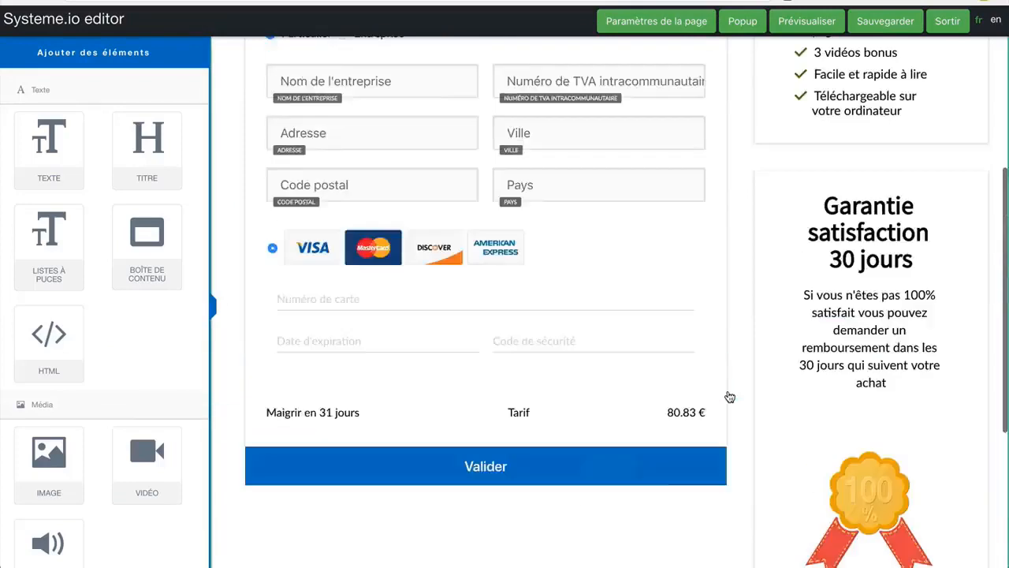
# - Save the payment page and exit the page editor
pyautogui.click(892, 22)
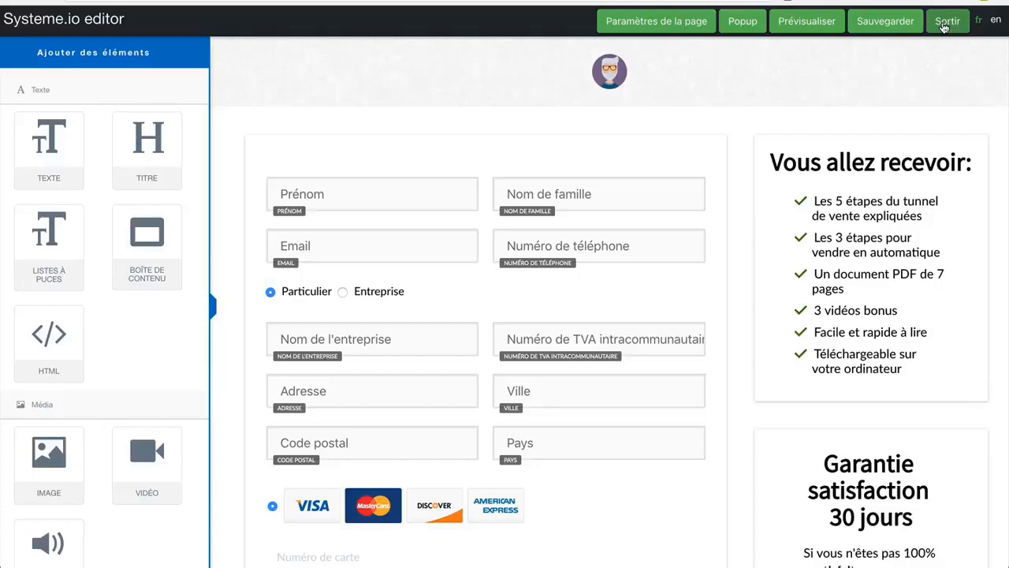
pyautogui.click(944, 25)
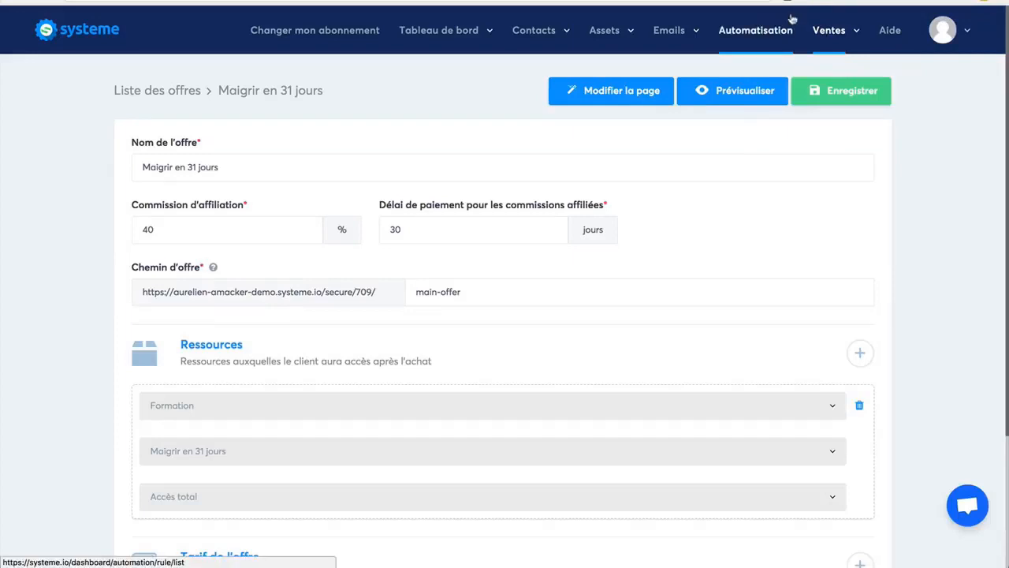
pyautogui.moveTo(839, 35)
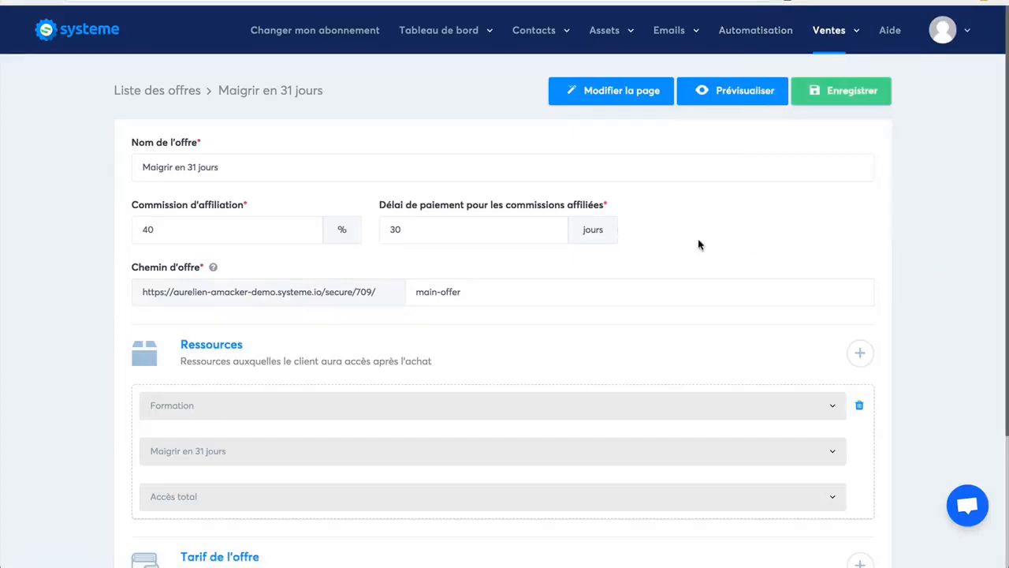
# - Add a second resource to the offer that adds the tag "Maigrir-en-31-jours"
pyautogui.scroll(-2, 925, 348)
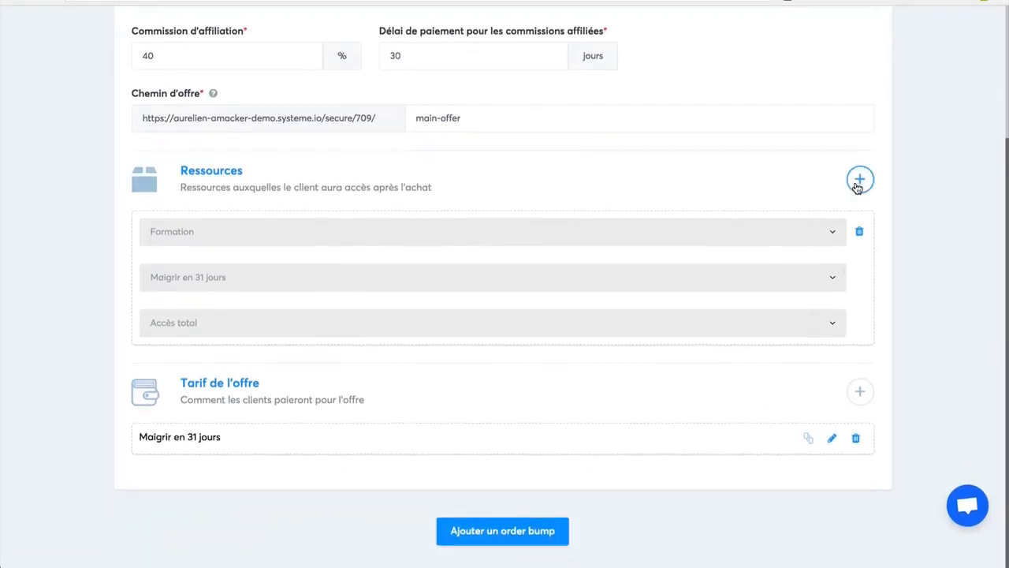
pyautogui.click(859, 176)
pyautogui.click(323, 238)
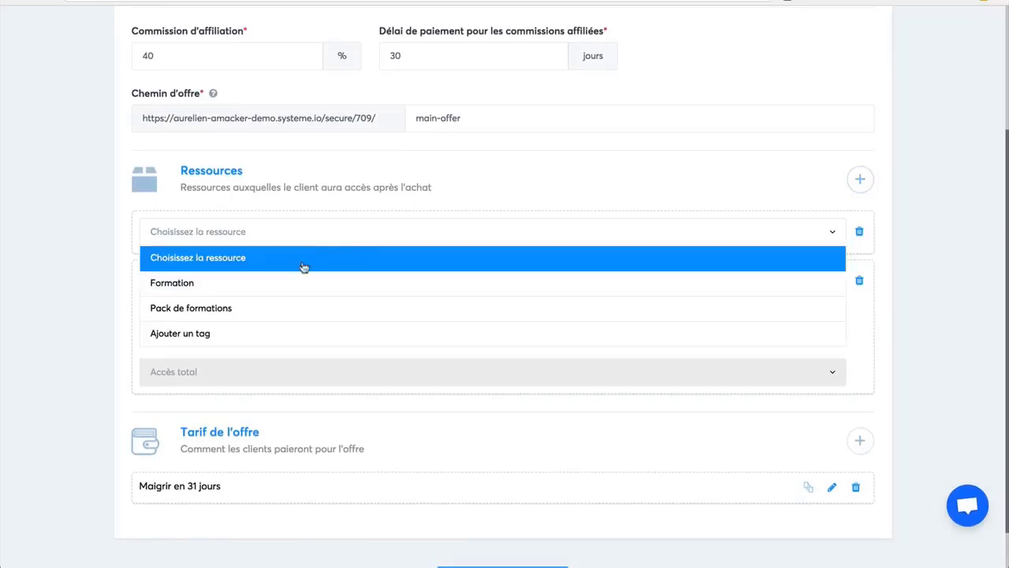
pyautogui.click(272, 339)
pyautogui.click(356, 284)
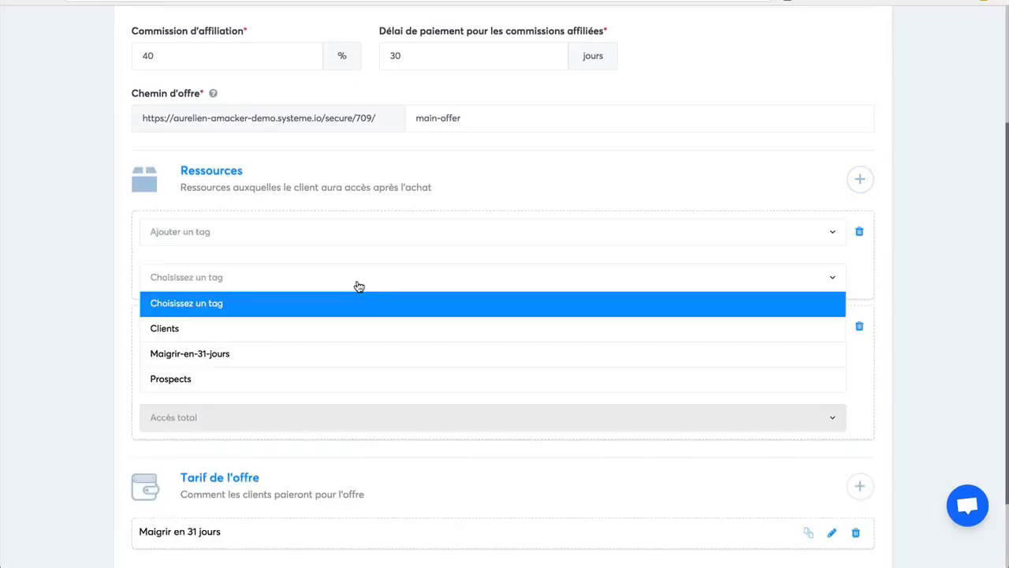
pyautogui.click(309, 355)
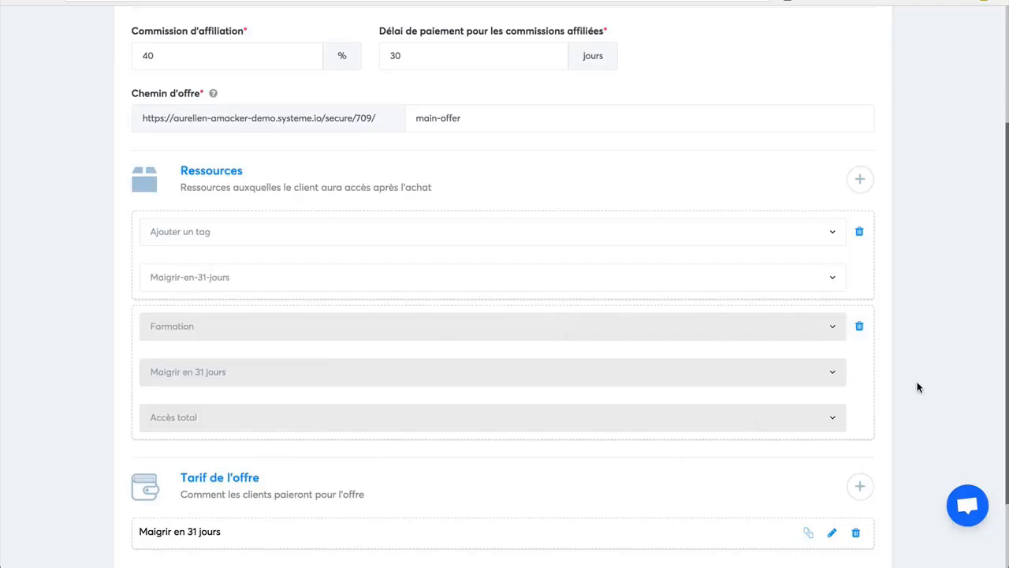
# - Review the offer's resources and pricing, and save the offer
pyautogui.scroll(-3, 915, 383)
pyautogui.scroll(1, 862, 219)
pyautogui.scroll(5, 861, 219)
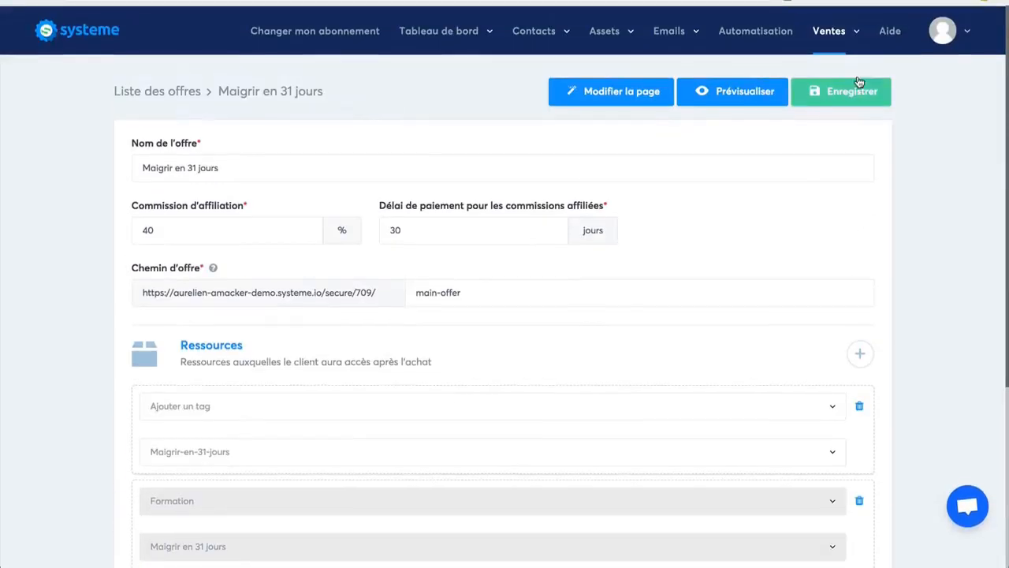
pyautogui.click(834, 91)
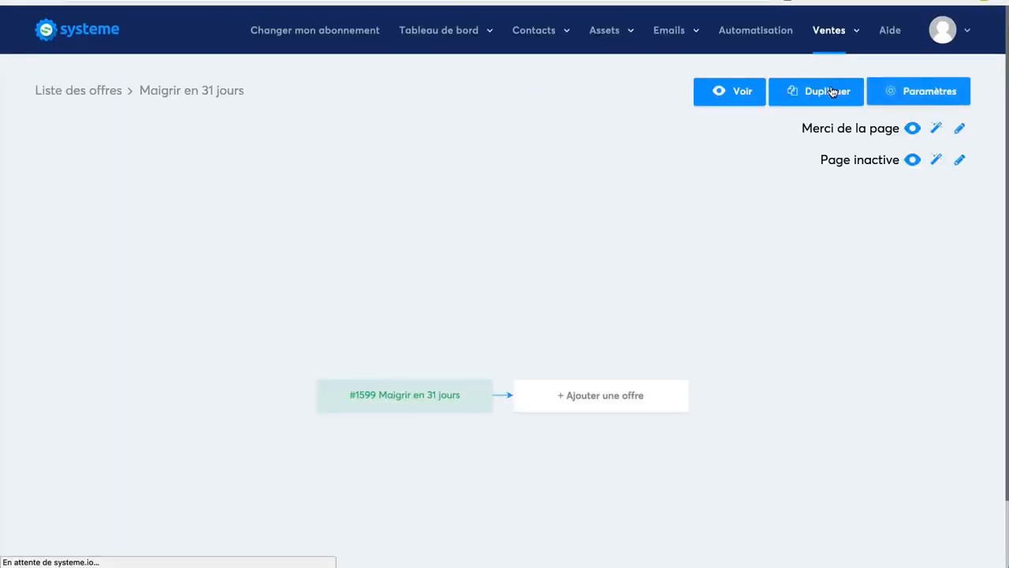
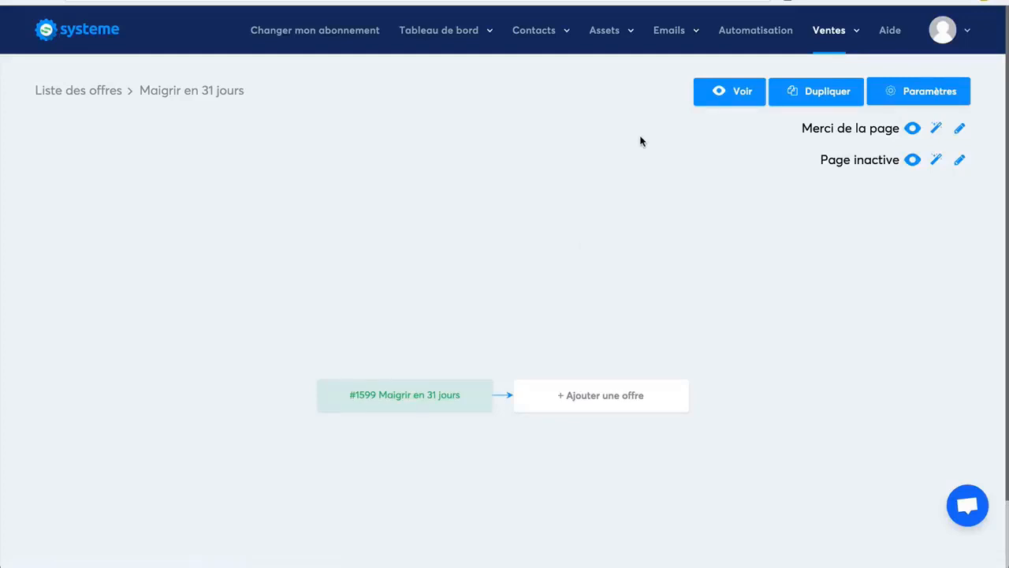
# - Copy the link address of the "Maigrir en 31 jours" sales page from the list of sales pages
pyautogui.moveTo(548, 51)
pyautogui.moveTo(603, 45)
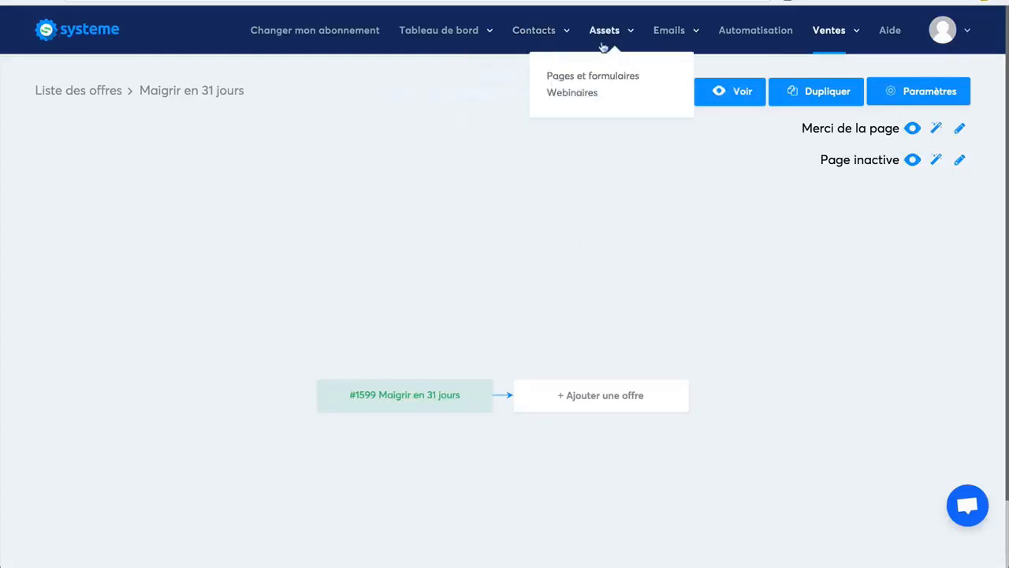
pyautogui.click(575, 77)
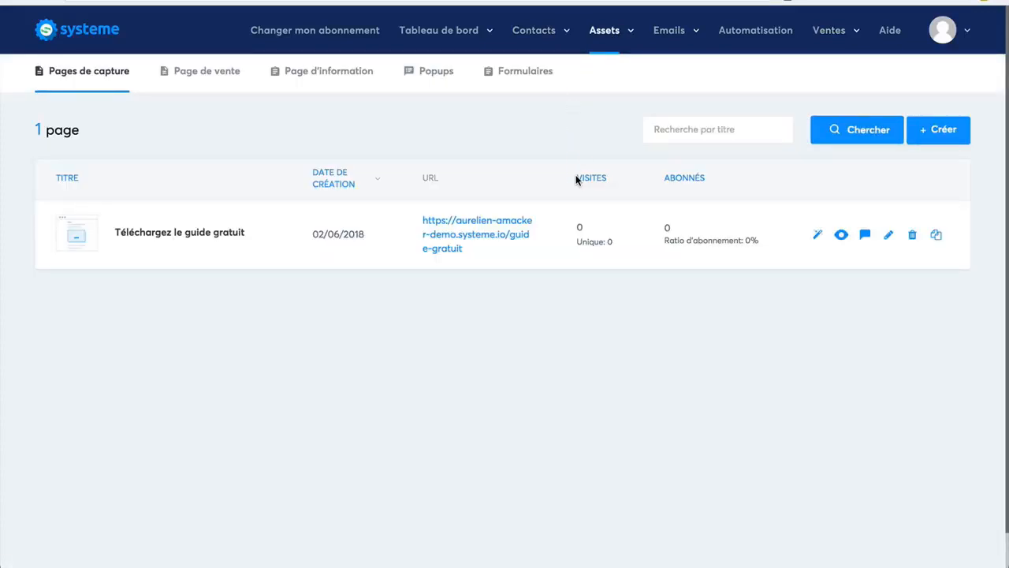
pyautogui.rightClick(452, 216)
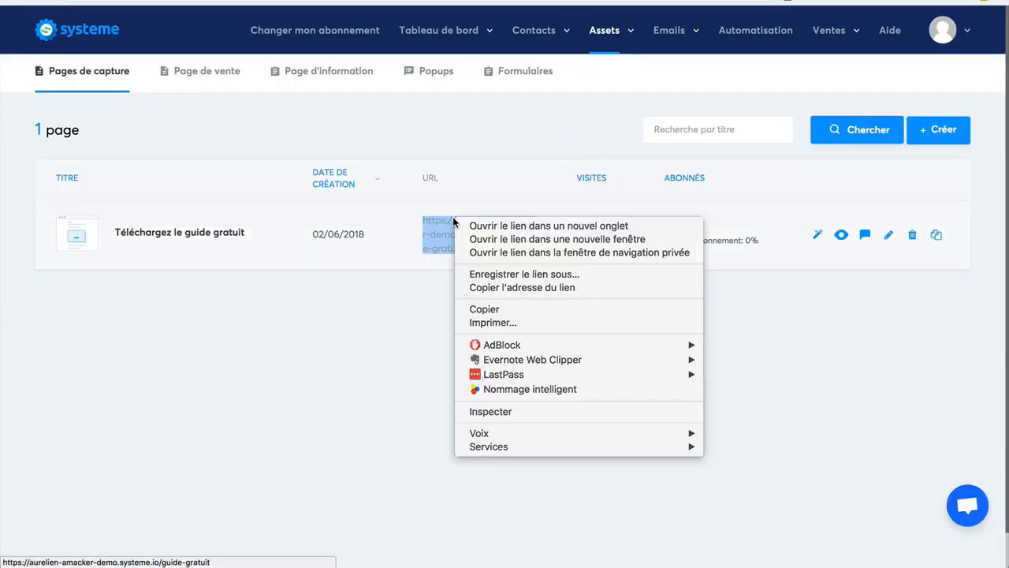
pyautogui.click(478, 172)
pyautogui.click(193, 77)
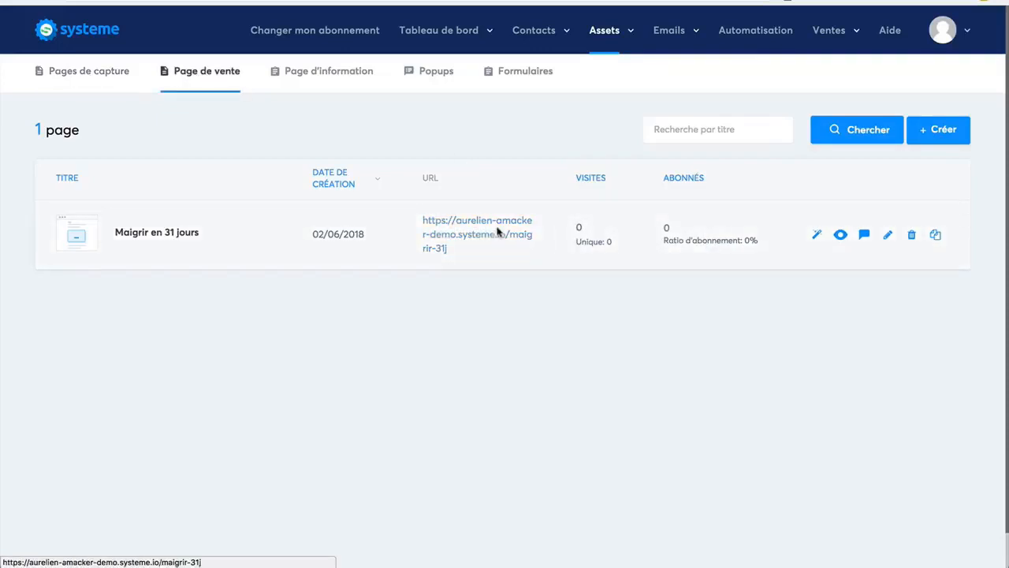
pyautogui.rightClick(467, 219)
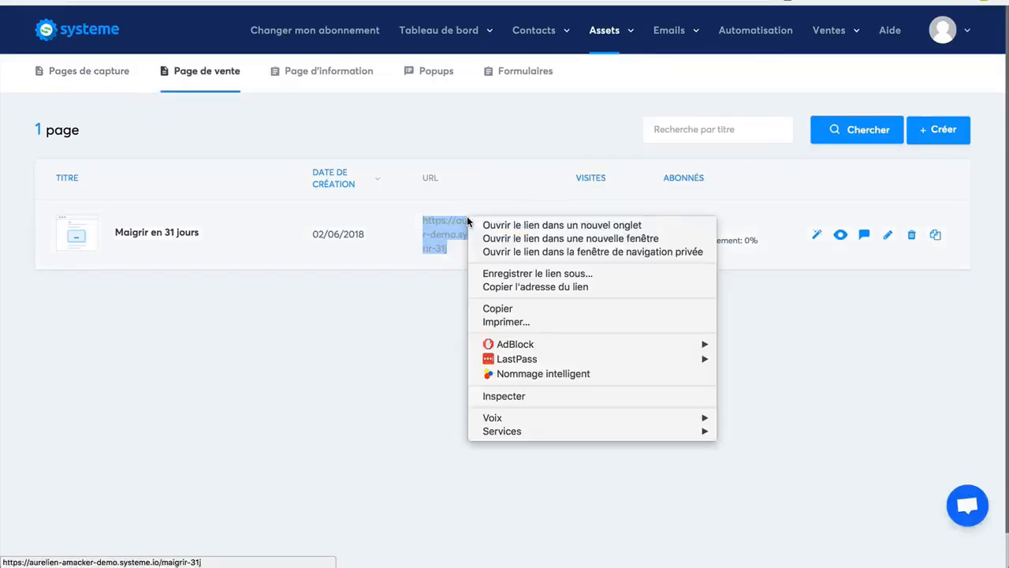
pyautogui.click(485, 286)
# - Make the free-guide capture page's "Je veux voir la vidéo" button redirect visitors to the copied sales page URL after signup, save, and exit the editor
pyautogui.click(82, 73)
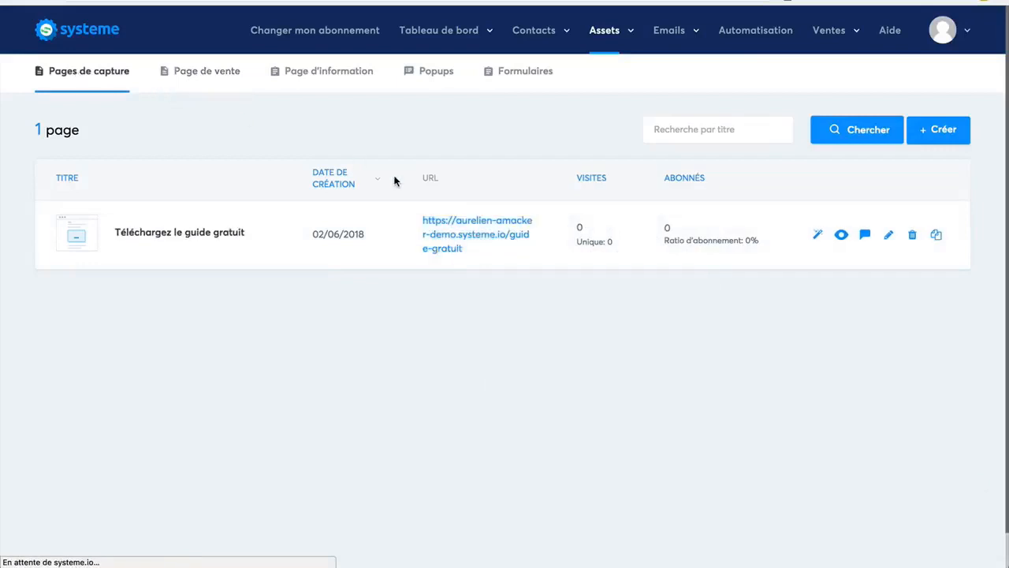
pyautogui.click(813, 237)
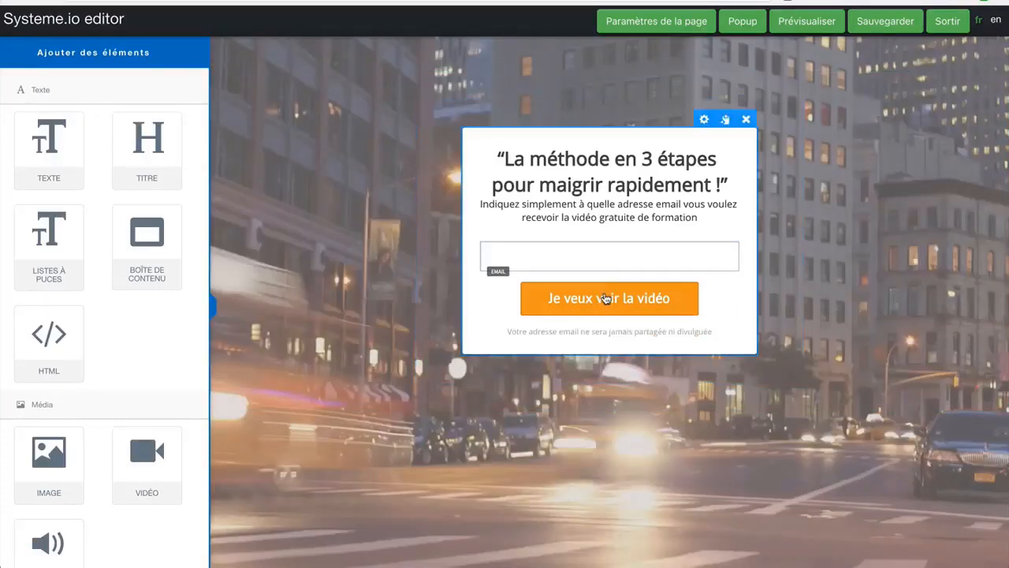
pyautogui.click(604, 298)
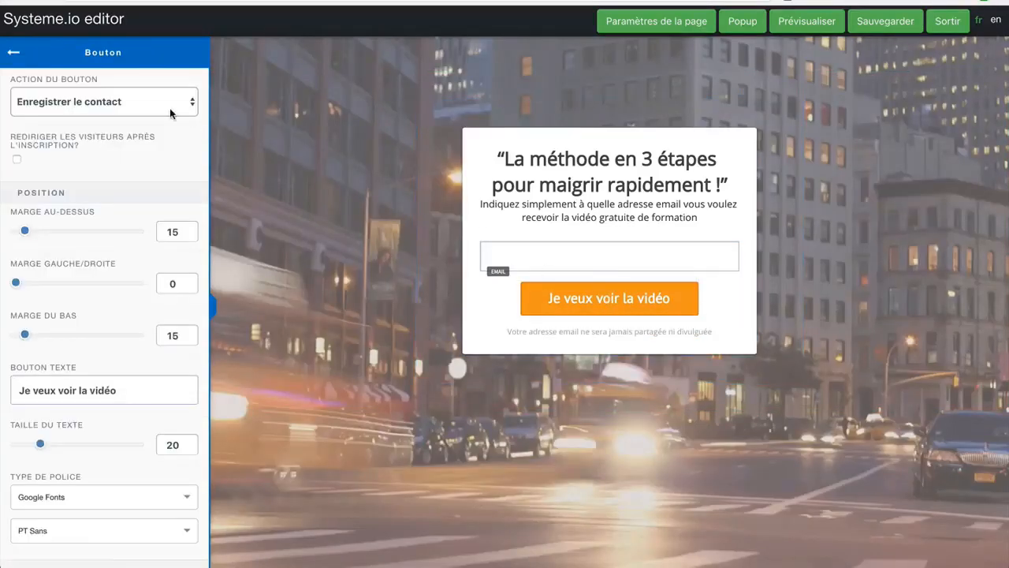
pyautogui.click(15, 159)
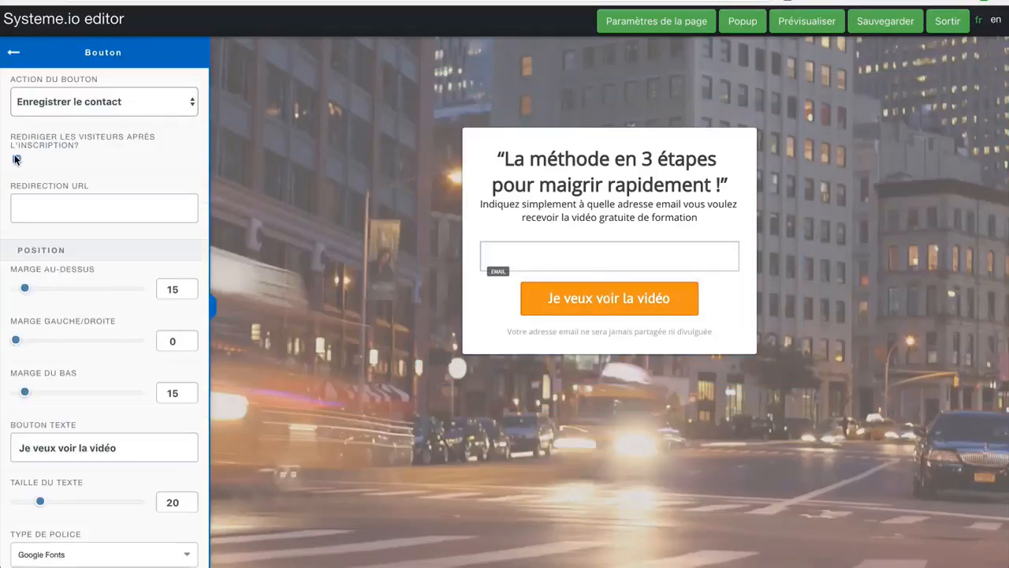
pyautogui.click(52, 207)
pyautogui.hotkey('ctrl', 'v')
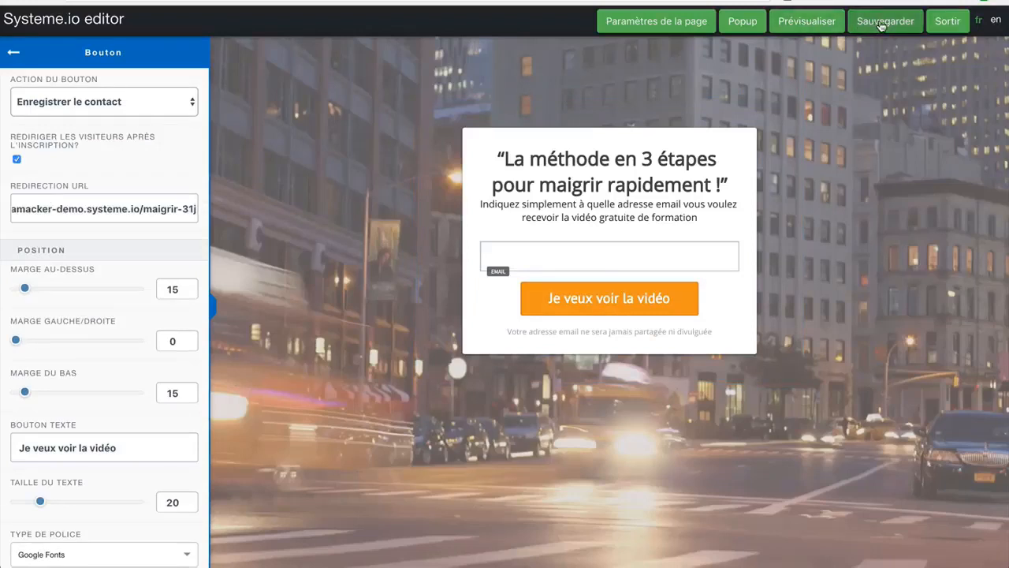
pyautogui.click(943, 22)
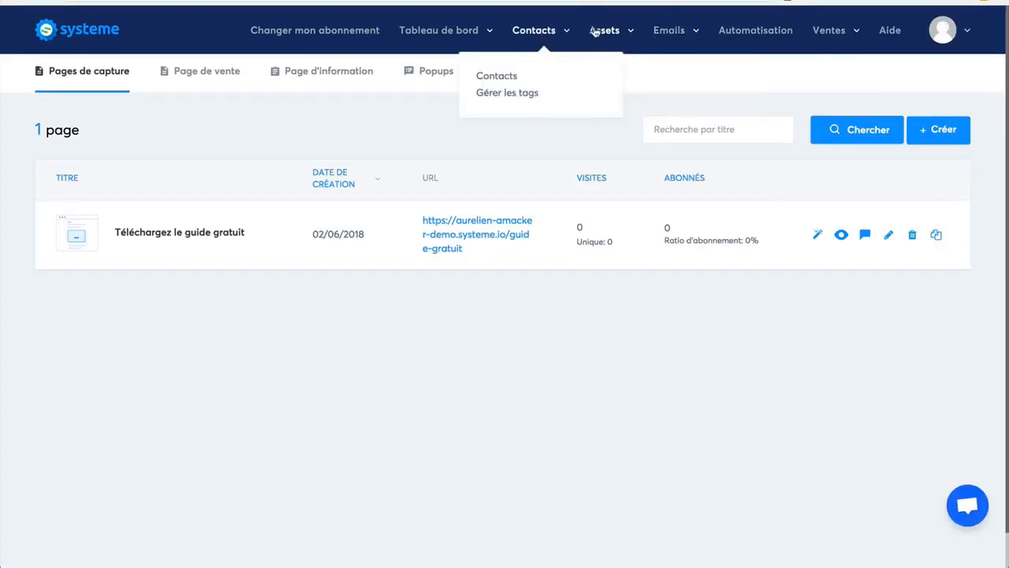
# - Open the "Maigrir en 31 jours" offer from the list of offers and view its payment page
pyautogui.moveTo(826, 48)
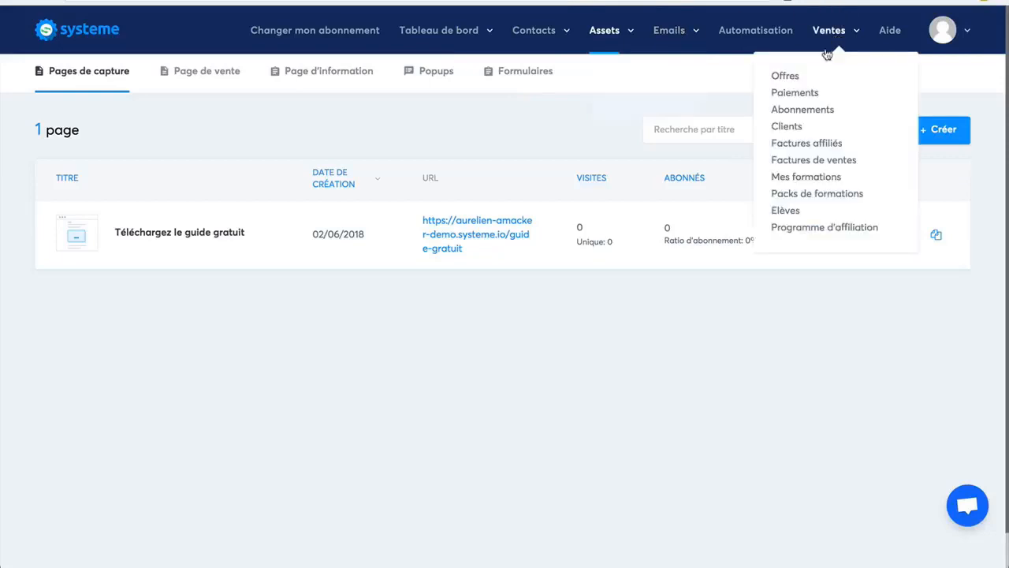
pyautogui.click(785, 82)
pyautogui.click(81, 170)
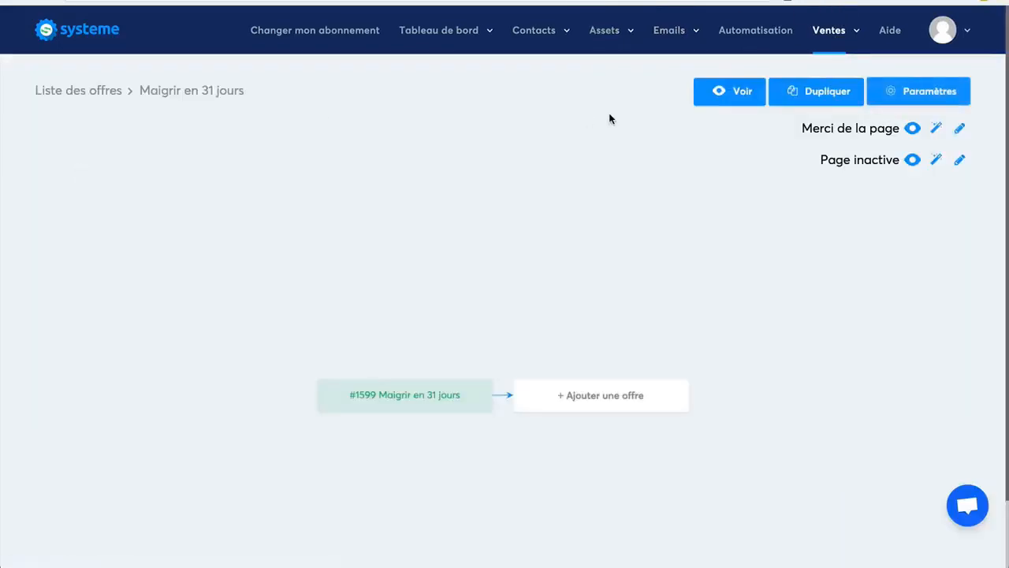
pyautogui.click(730, 93)
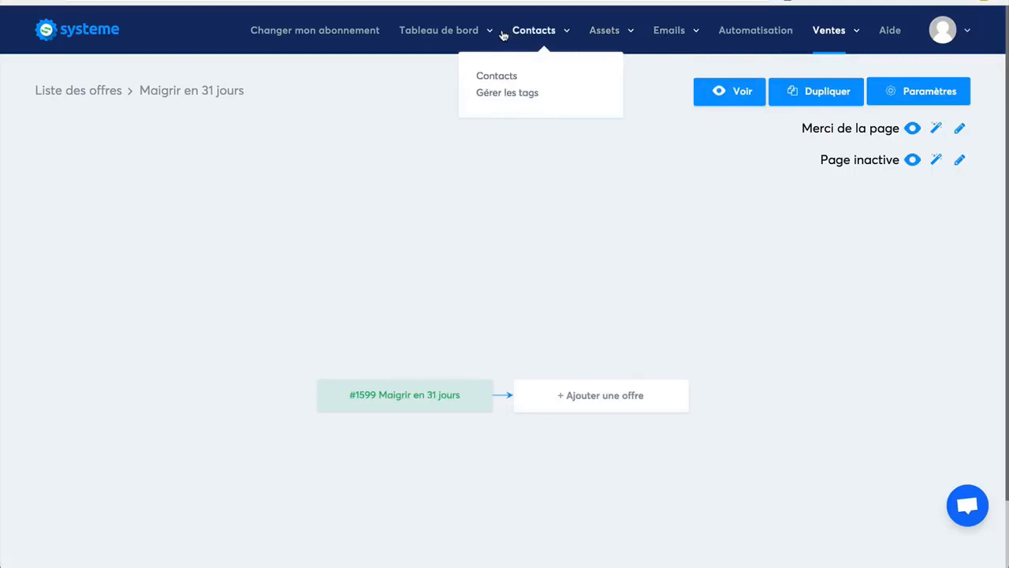
# - Open the "Maigrir en 31 jours" sales page in the page editor
pyautogui.moveTo(432, 33)
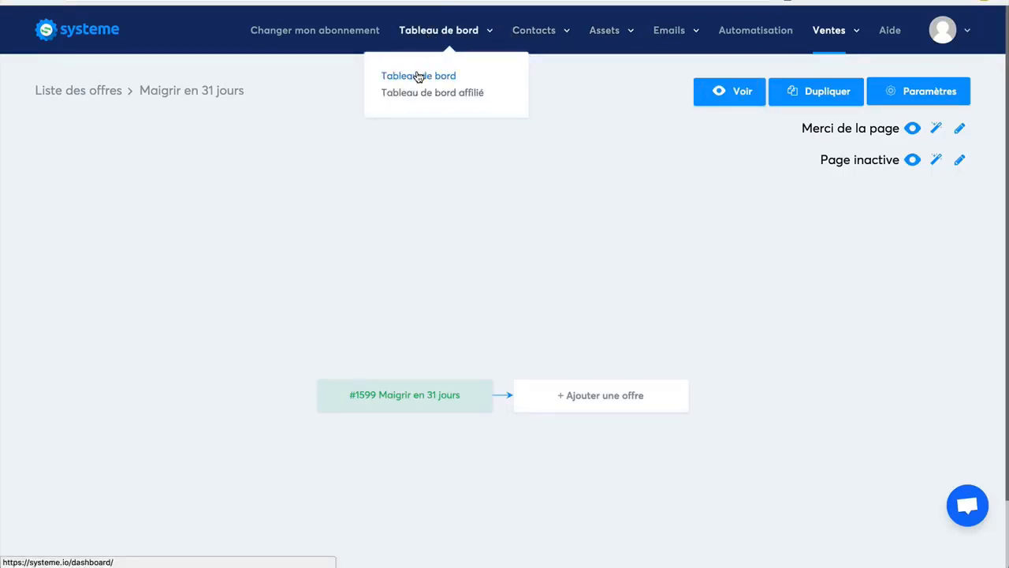
pyautogui.moveTo(548, 35)
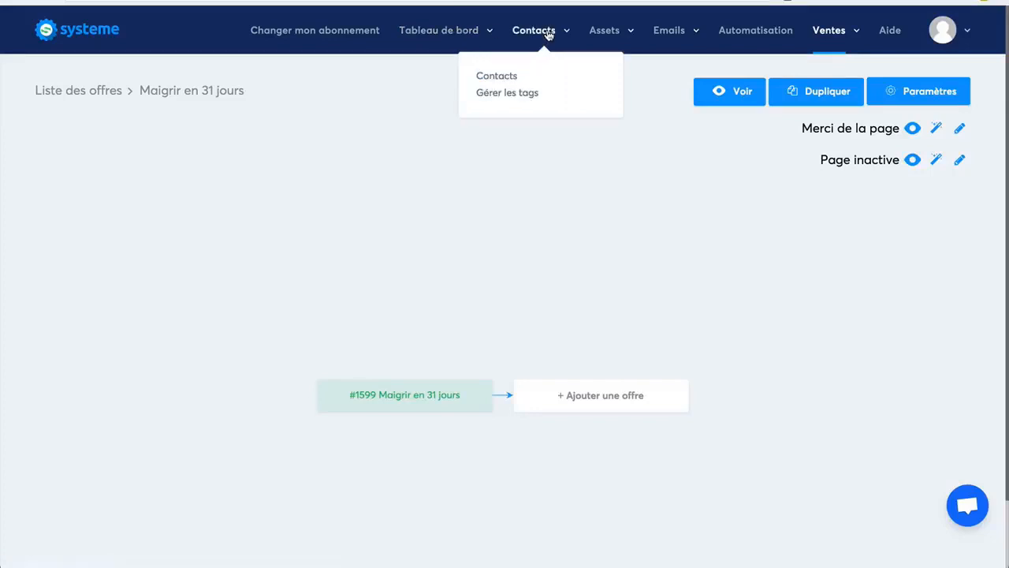
pyautogui.moveTo(619, 32)
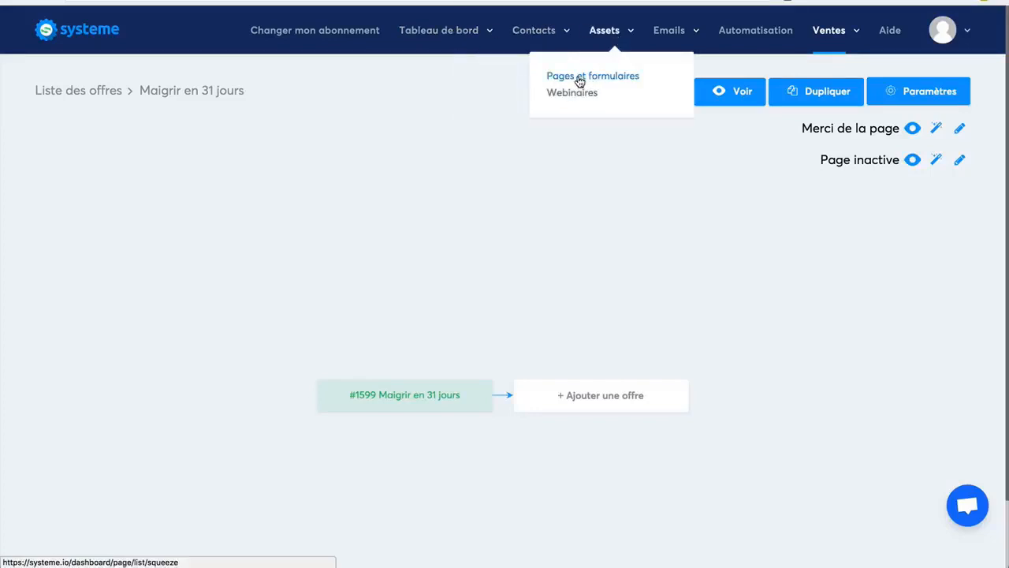
pyautogui.click(579, 79)
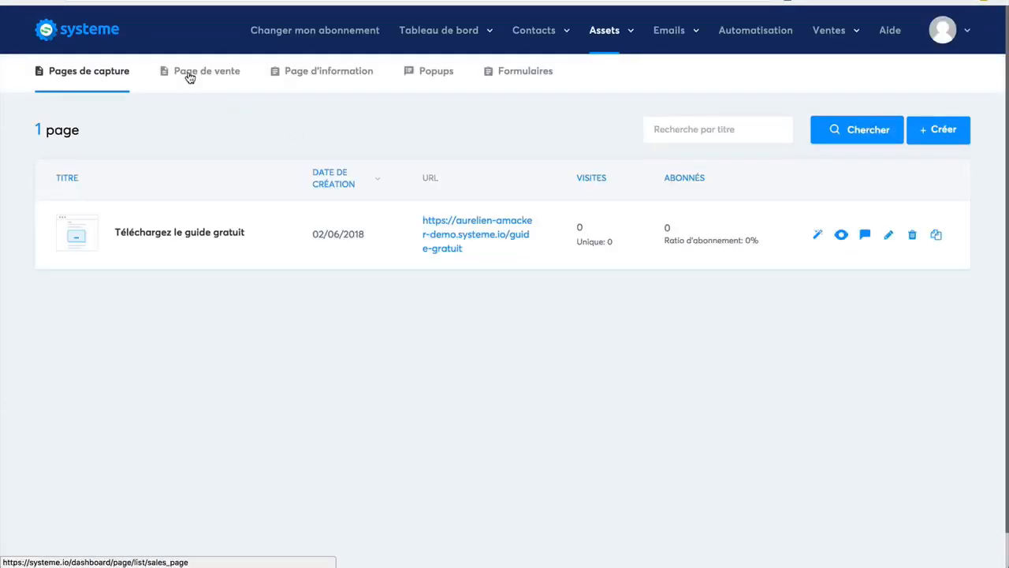
pyautogui.click(189, 78)
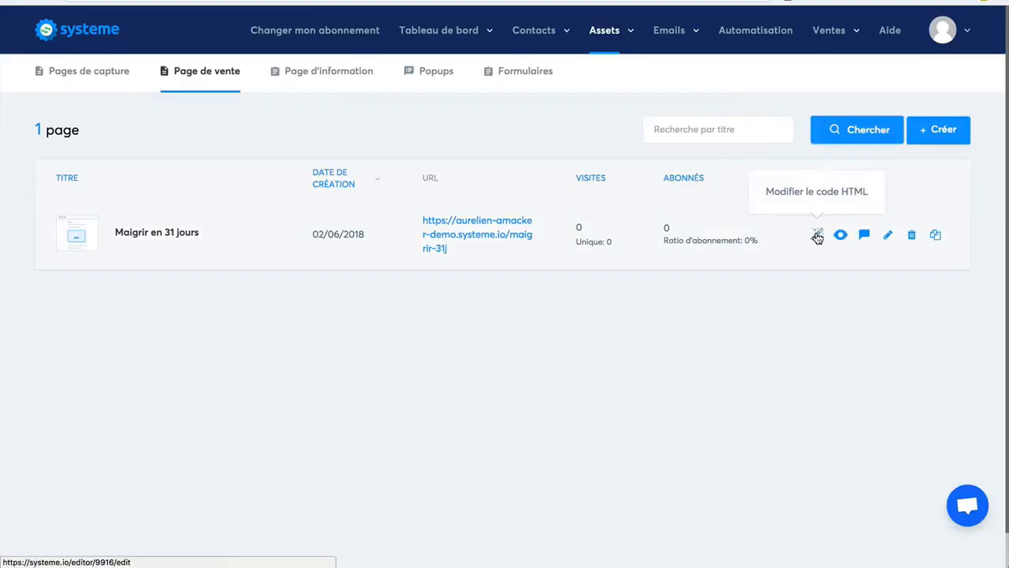
pyautogui.click(817, 237)
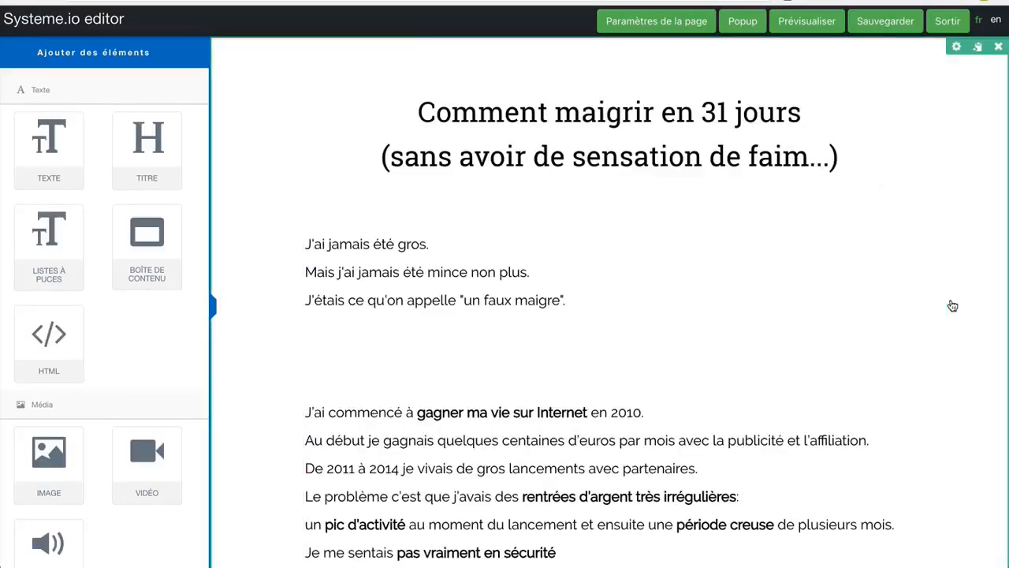
# - Delete the "Formation seule" and "Pass Business" pricing block above the "Combien vaut votre business sur Internet ?" heading
pyautogui.scroll(-15, 939, 379)
pyautogui.scroll(-20, 875, 381)
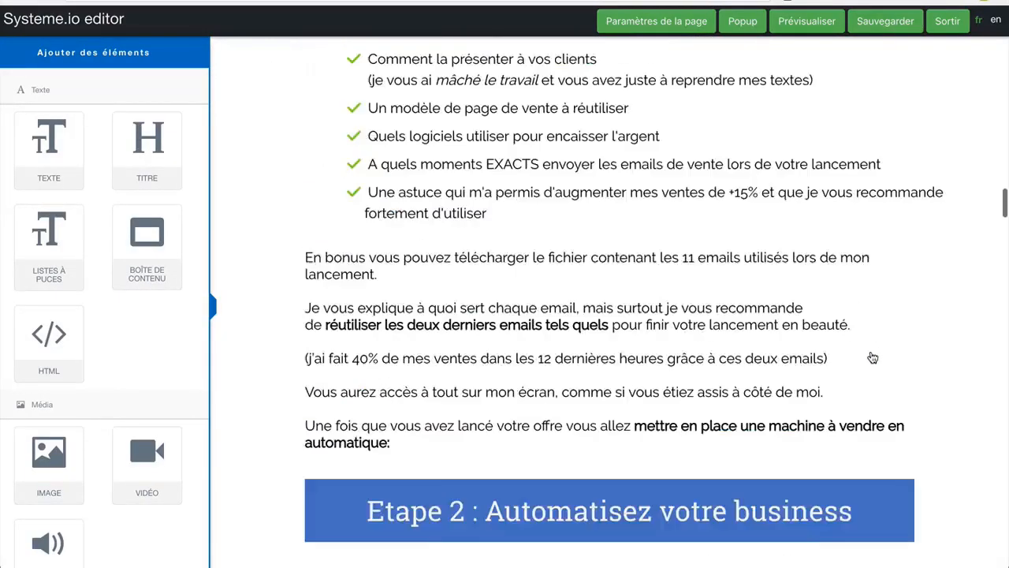
pyautogui.scroll(-15, 873, 358)
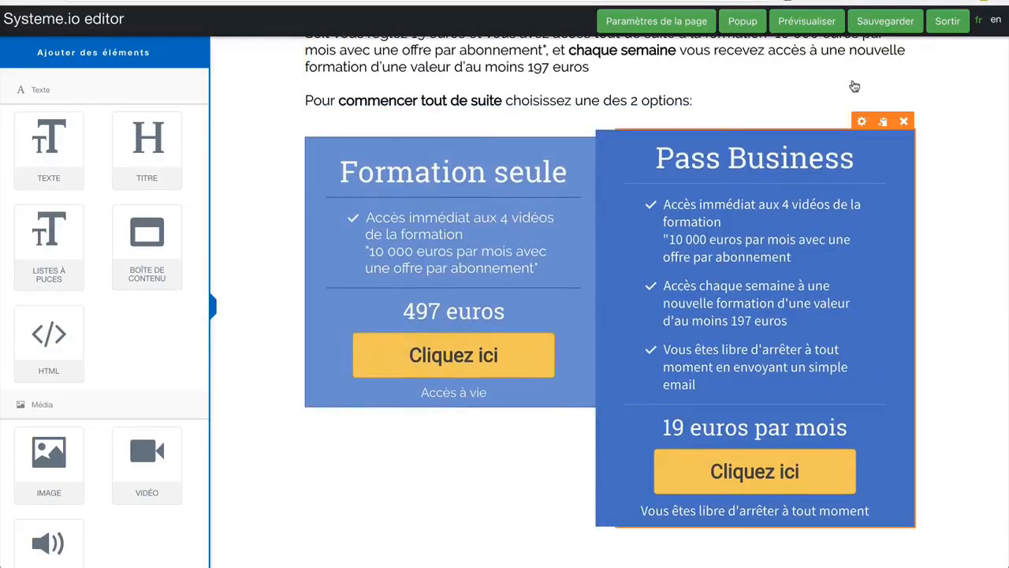
pyautogui.click(904, 102)
pyautogui.click(623, 69)
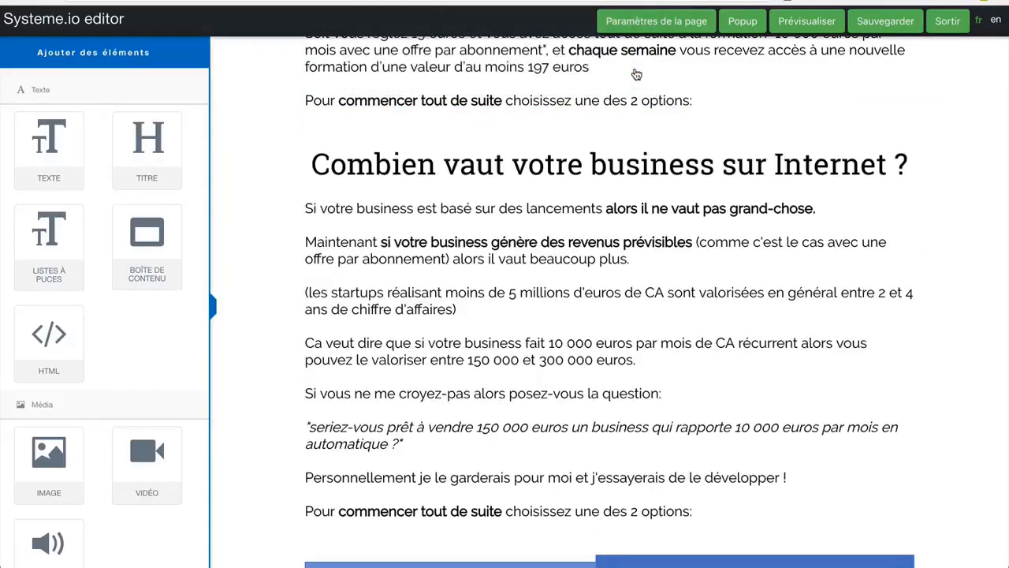
# - Insert a text element below the "Pour commencer tout de suite" line, above the "Combien vaut votre business sur Internet ?" heading
pyautogui.scroll(-3, 708, 322)
pyautogui.scroll(5, 708, 322)
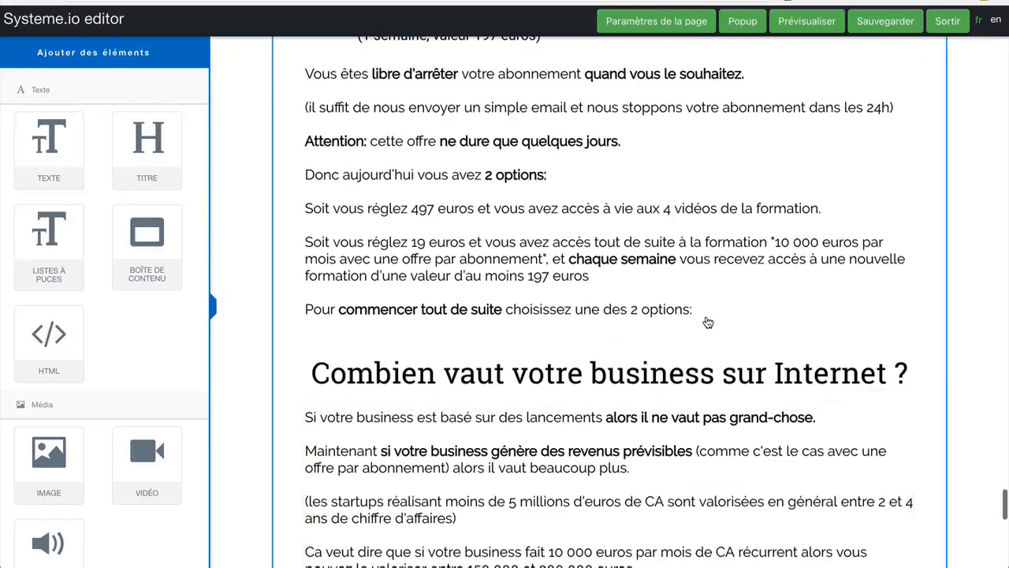
pyautogui.click(705, 320)
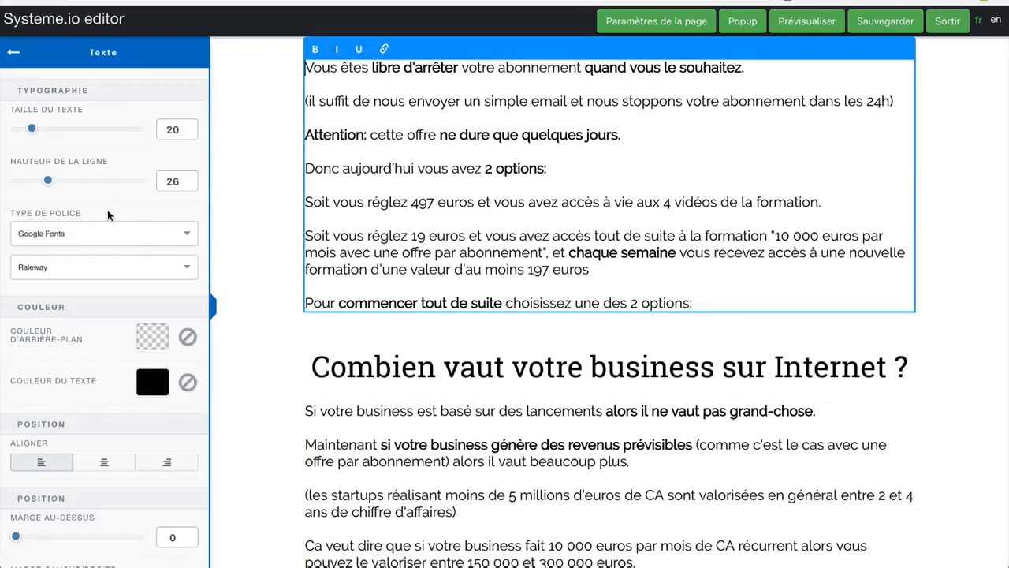
pyautogui.click(14, 57)
pyautogui.moveTo(48, 145); pyautogui.dragTo(390, 323)
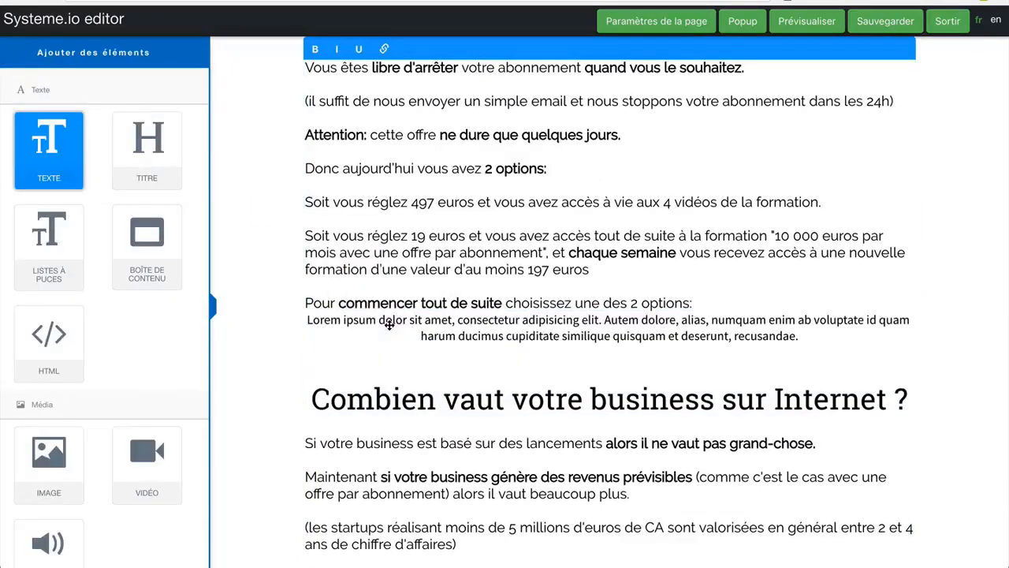
# - Replace the new element's placeholder text with "Cliquez sur le bouton pour recevoir la méthode pour maigrir en 31 jours:"
pyautogui.click(686, 341)
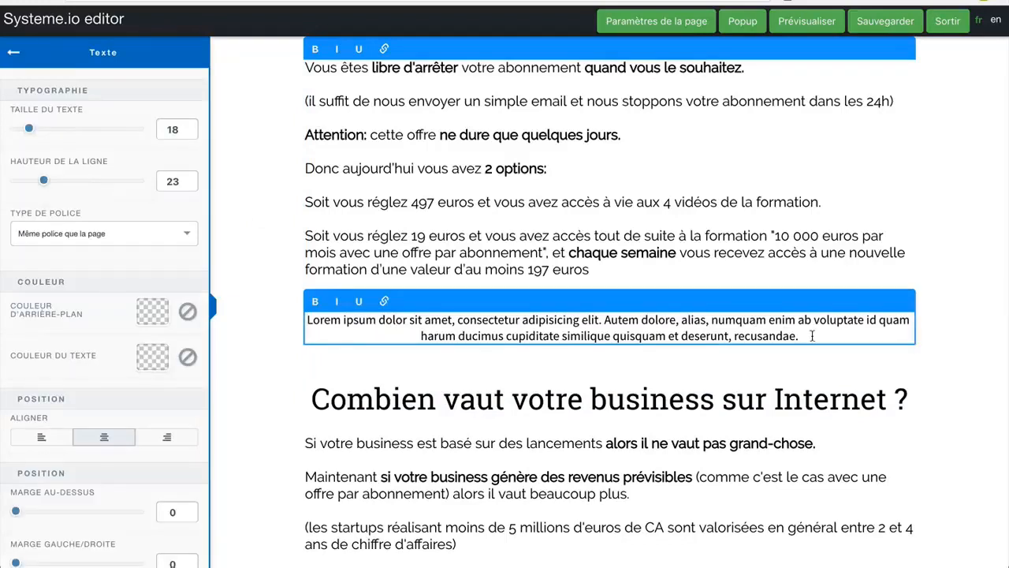
pyautogui.moveTo(812, 336); pyautogui.dragTo(265, 302)
pyautogui.write('Cliquez siur')
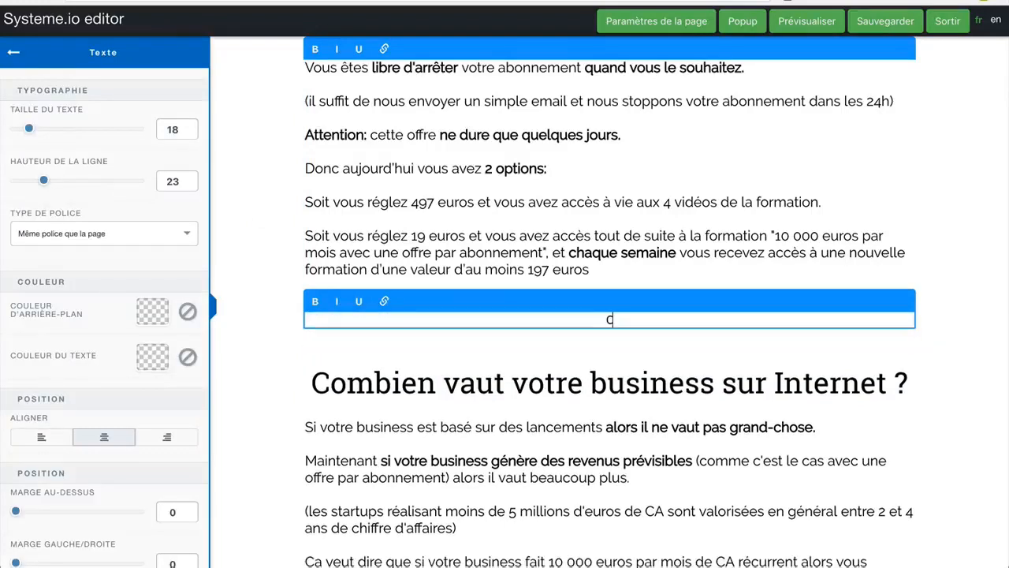
pyautogui.press('BackSpace')
pyautogui.press('BackSpace')
pyautogui.press('BackSpace')
pyautogui.write('ur le bouton ')
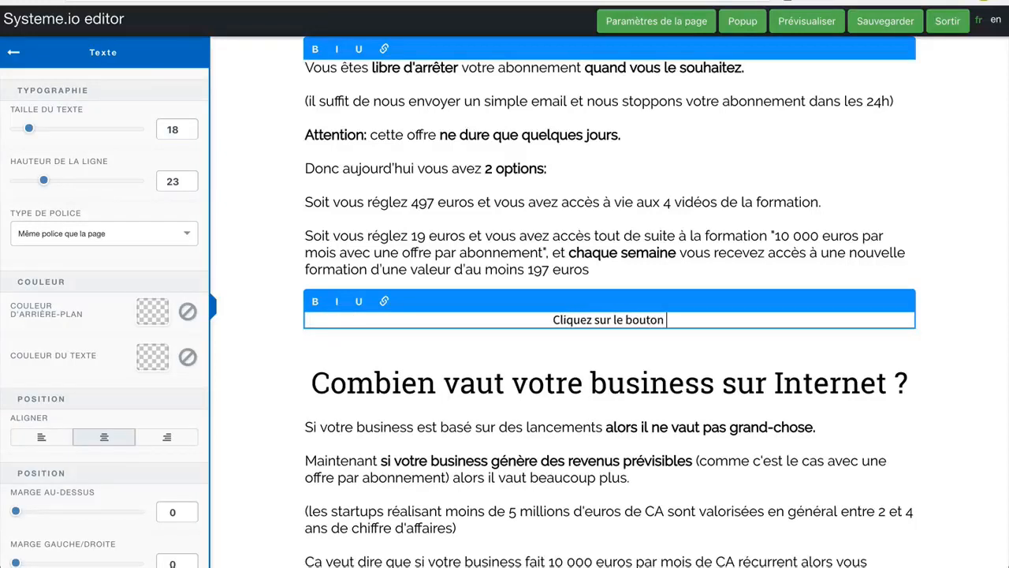
pyautogui.write('pour recevoir la méthode ôur')
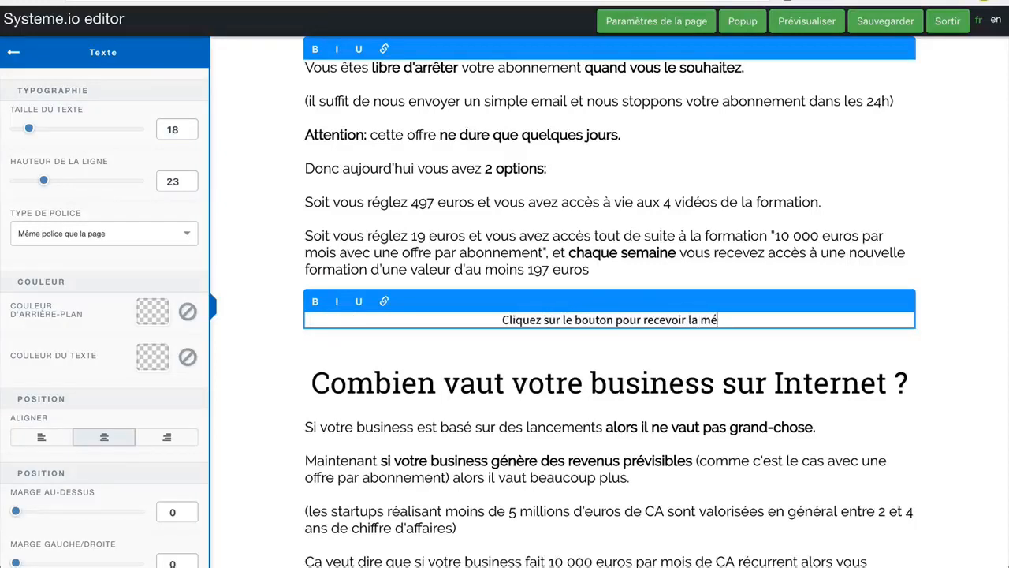
pyautogui.press('BackSpace')
pyautogui.press('BackSpace')
pyautogui.press('BackSpace')
pyautogui.press('BackSpace')
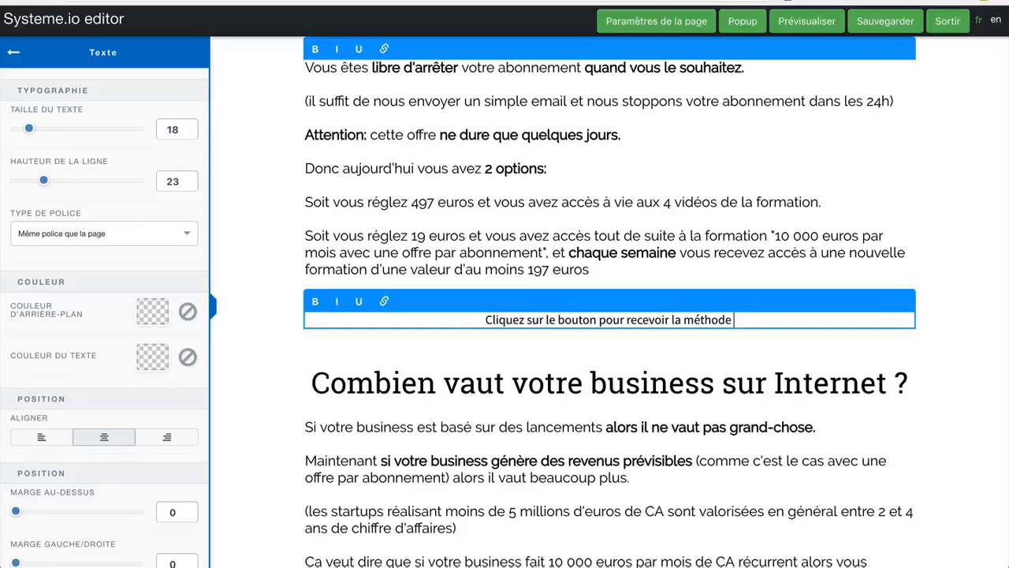
pyautogui.write('pour maigrir ')
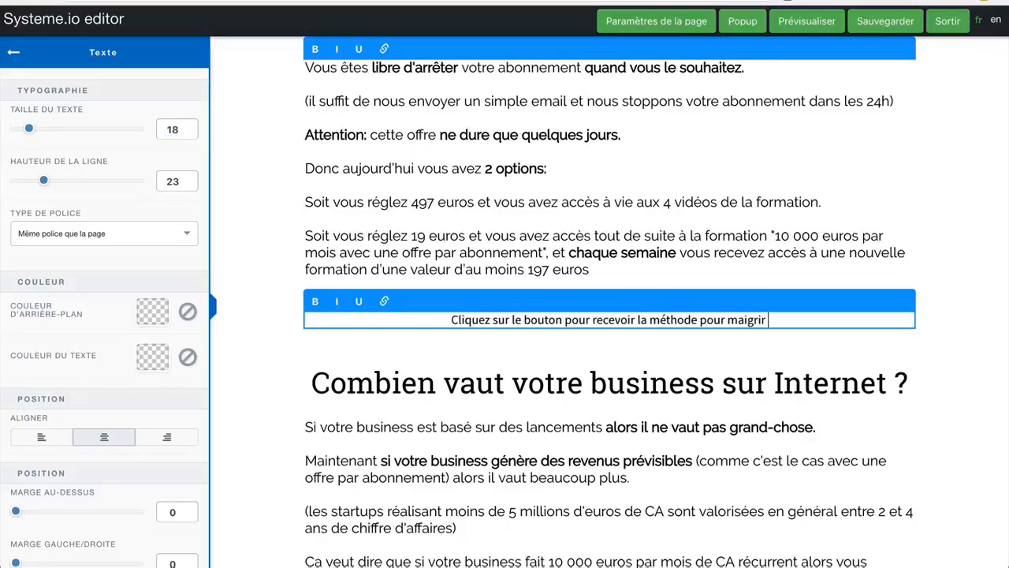
pyautogui.write('en 31 jours:')
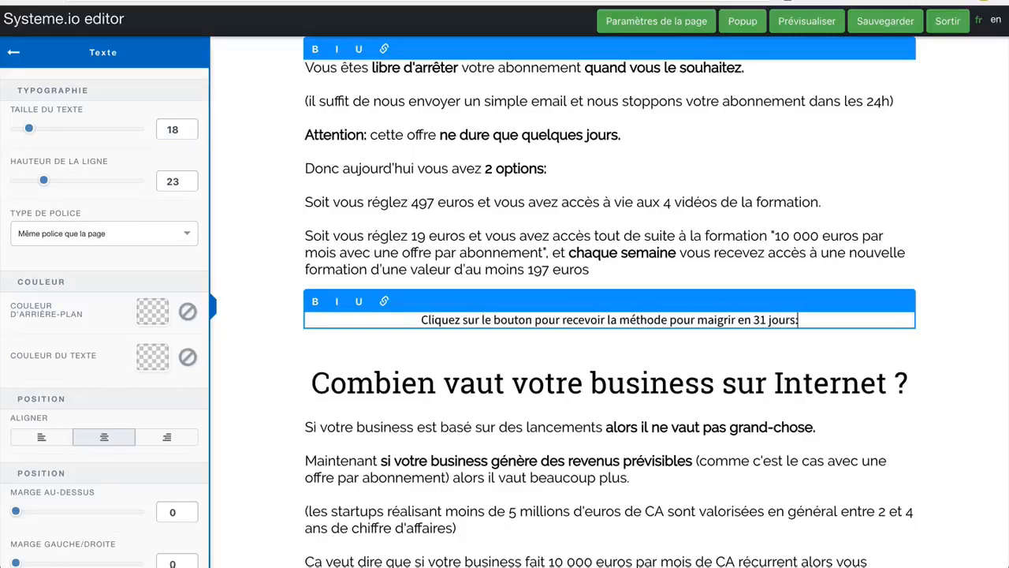
pyautogui.click(963, 256)
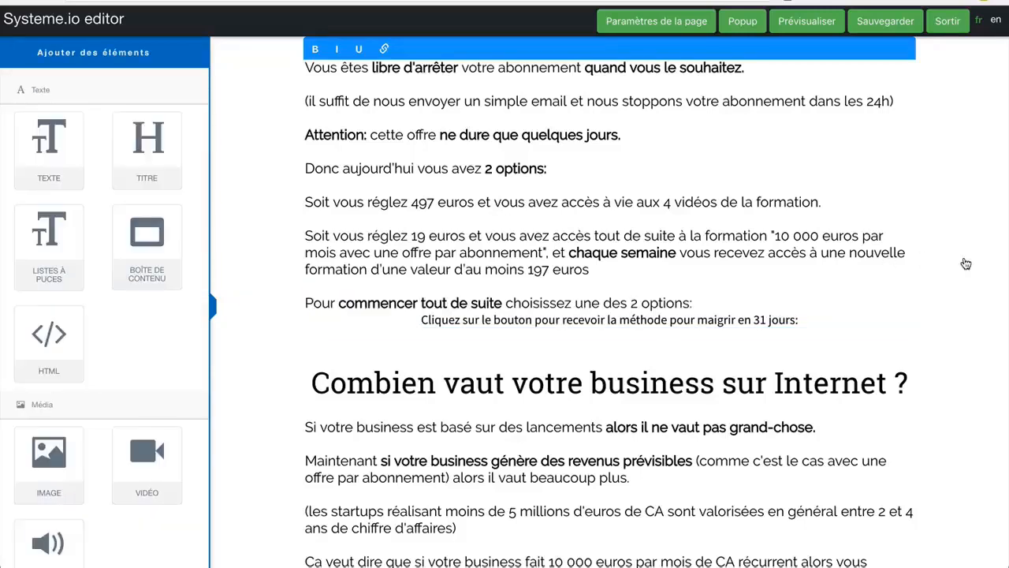
# - Give the new "Cliquez sur le bouton" text element a top margin of 19 and a line height of 61
pyautogui.click(678, 319)
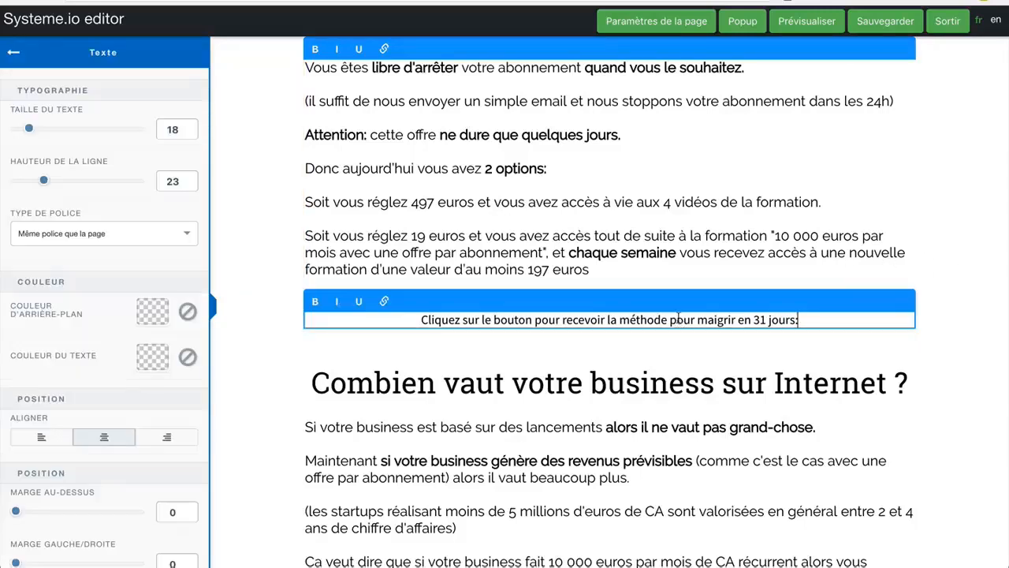
pyautogui.scroll(-3, 119, 331)
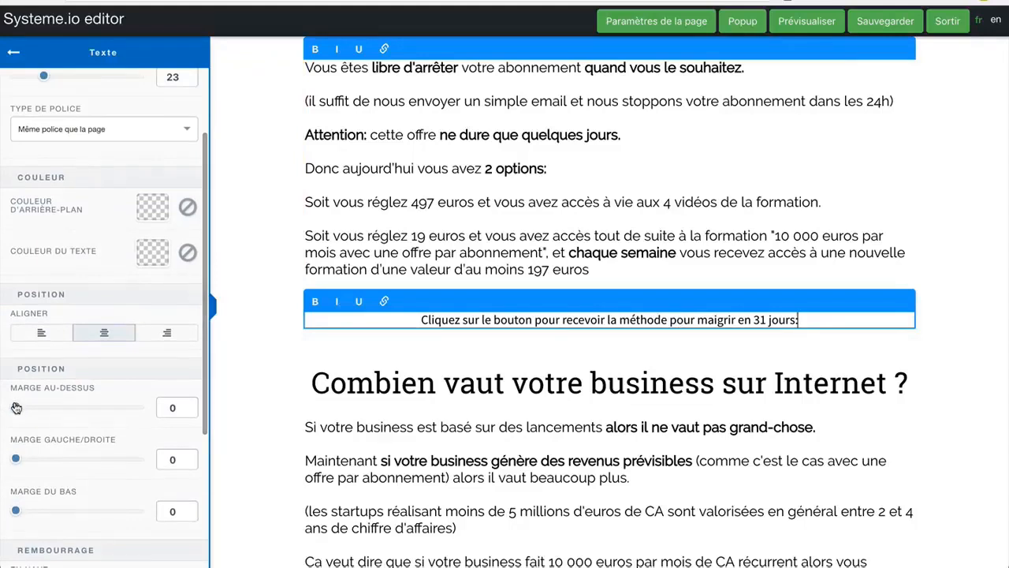
pyautogui.click(17, 406)
pyautogui.moveTo(19, 407); pyautogui.dragTo(27, 407)
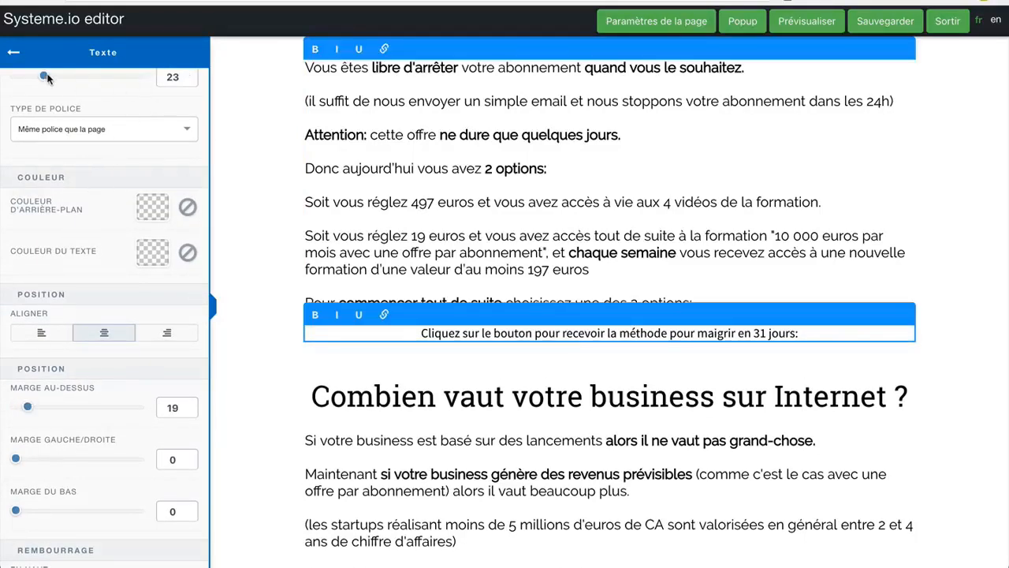
pyautogui.moveTo(45, 78); pyautogui.dragTo(91, 80)
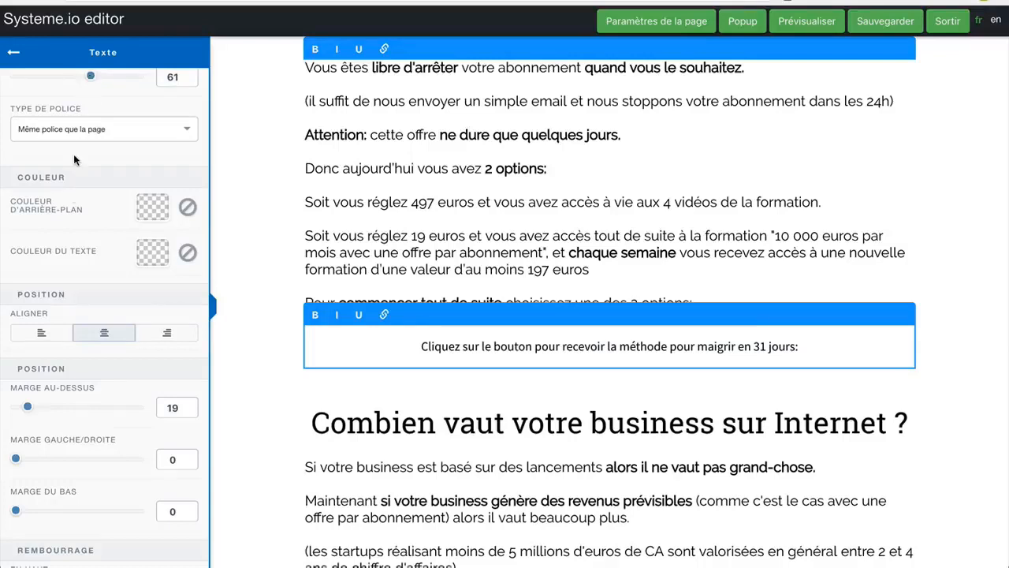
pyautogui.scroll(-2, 72, 272)
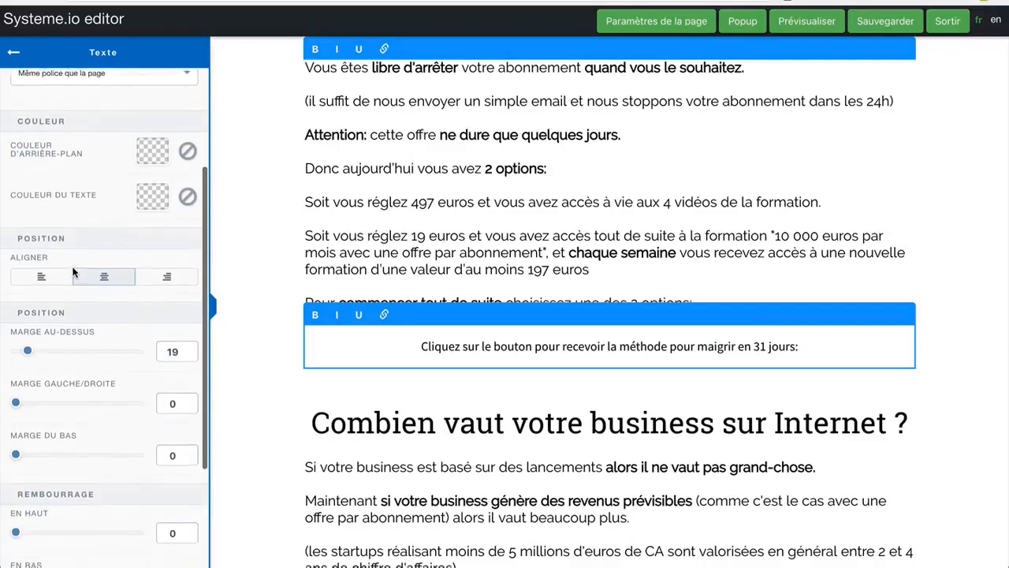
# - Insert a button element between the "Cliquez sur le bouton" text and the "Combien vaut votre business sur Internet ?" heading
pyautogui.click(15, 53)
pyautogui.scroll(-6, 49, 457)
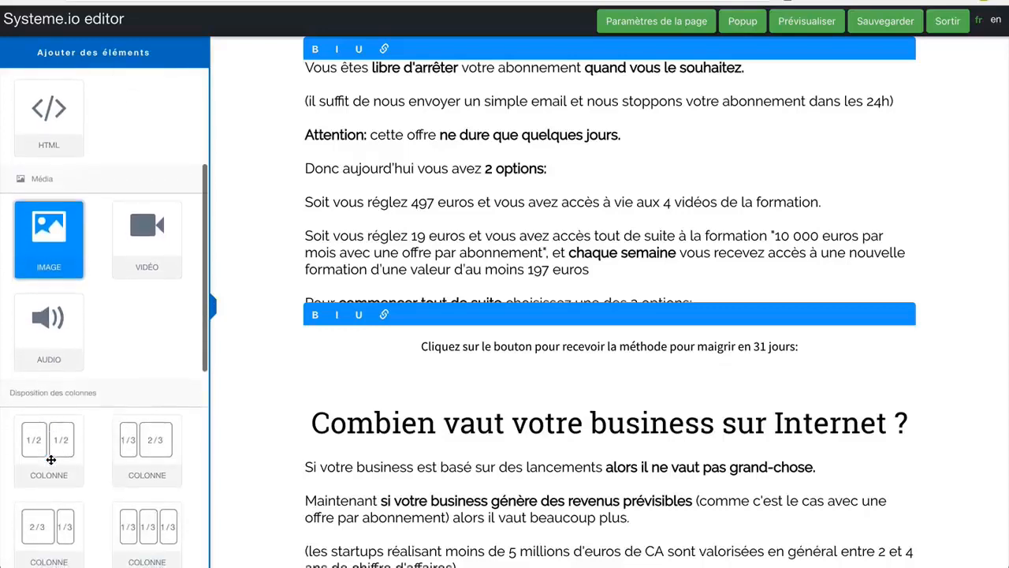
pyautogui.scroll(-3, 51, 461)
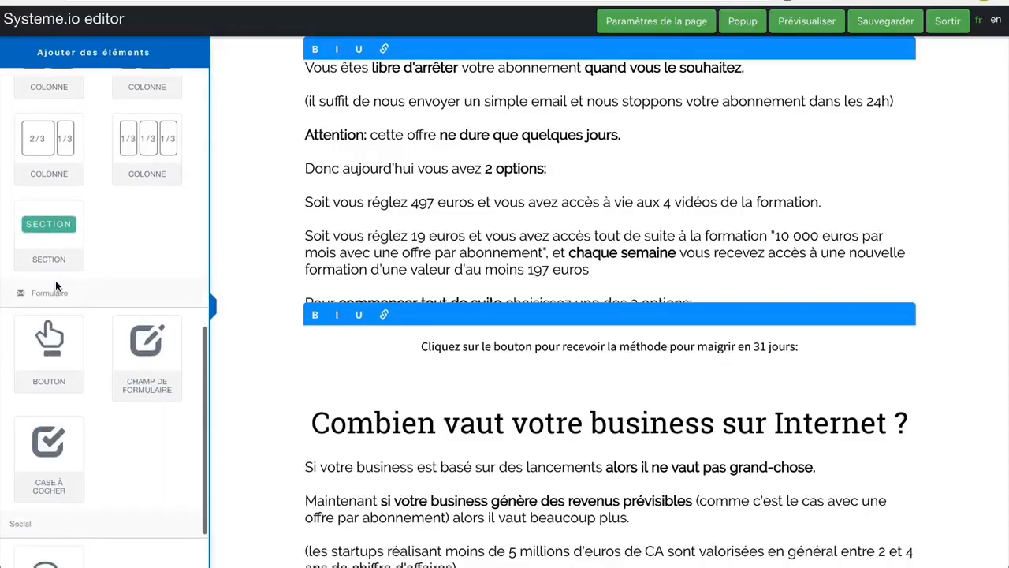
pyautogui.scroll(-1, 67, 390)
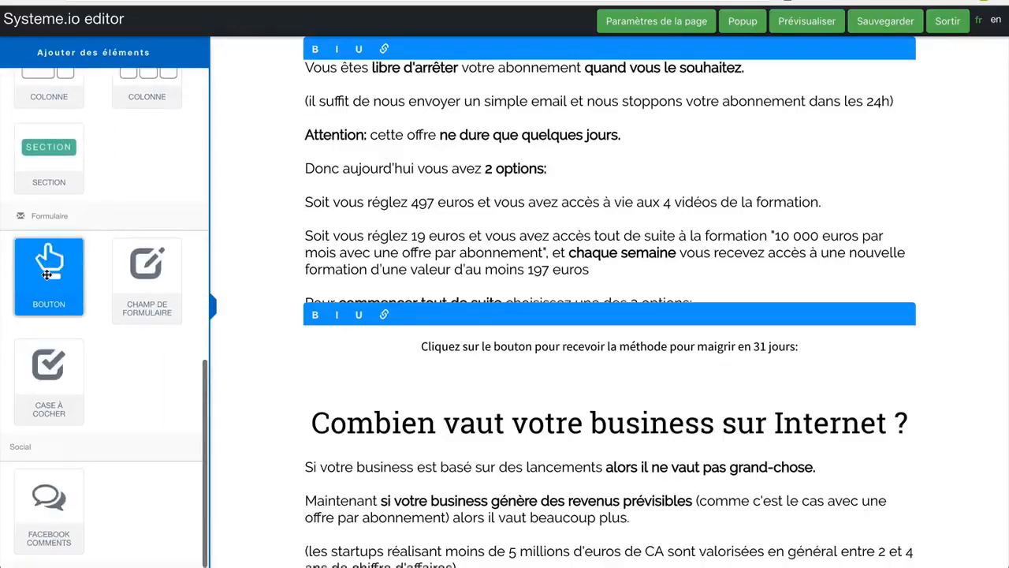
pyautogui.moveTo(48, 276); pyautogui.dragTo(544, 418)
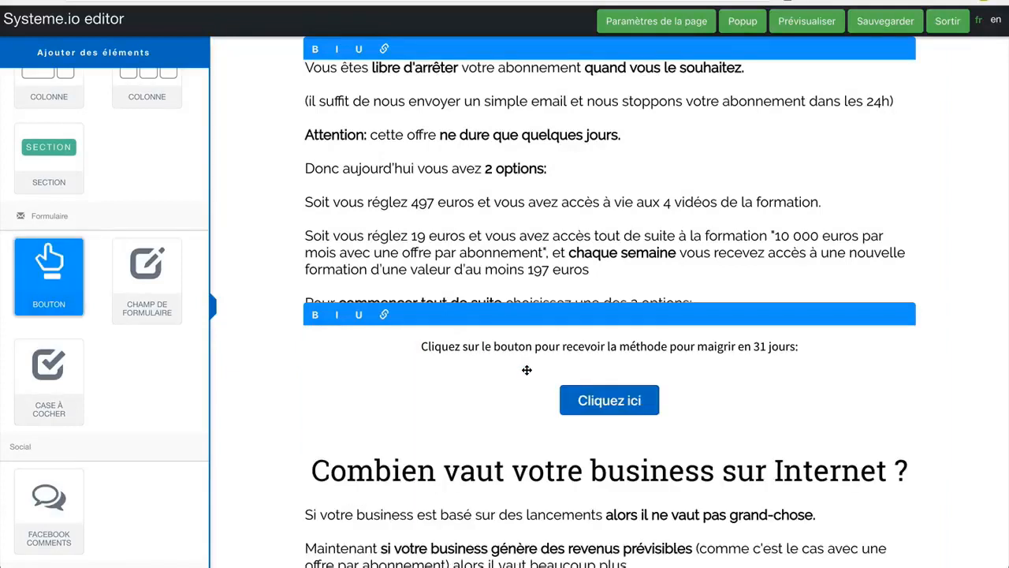
# - Change the new button's background colour to orange F5A623
pyautogui.click(618, 400)
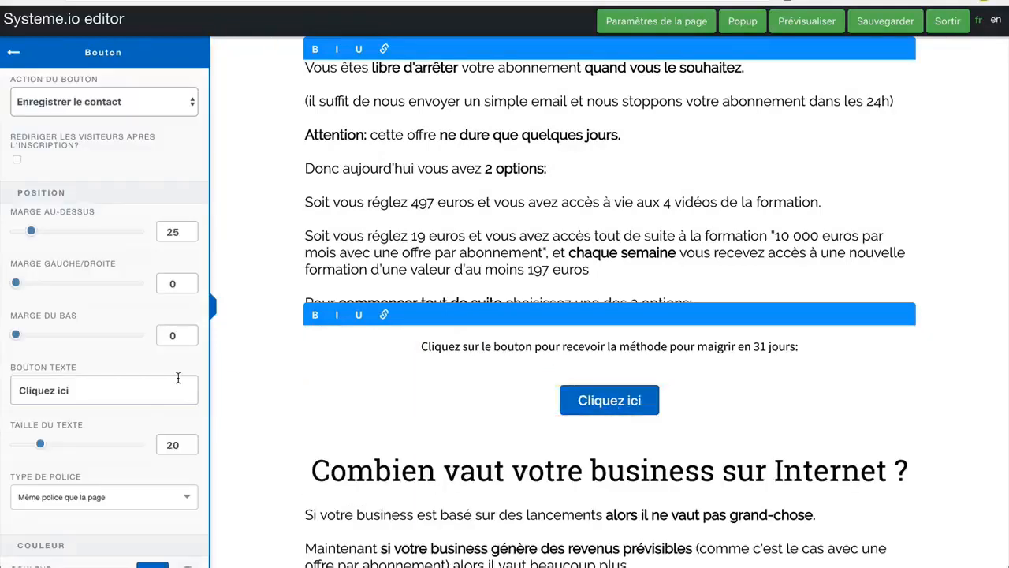
pyautogui.scroll(-4, 179, 378)
pyautogui.click(145, 433)
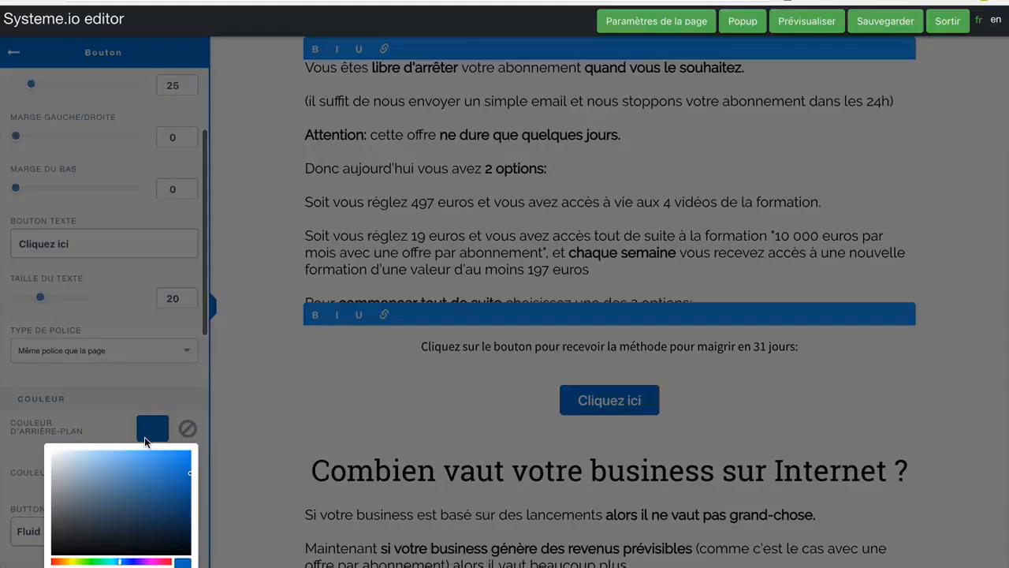
pyautogui.scroll(-2, 156, 467)
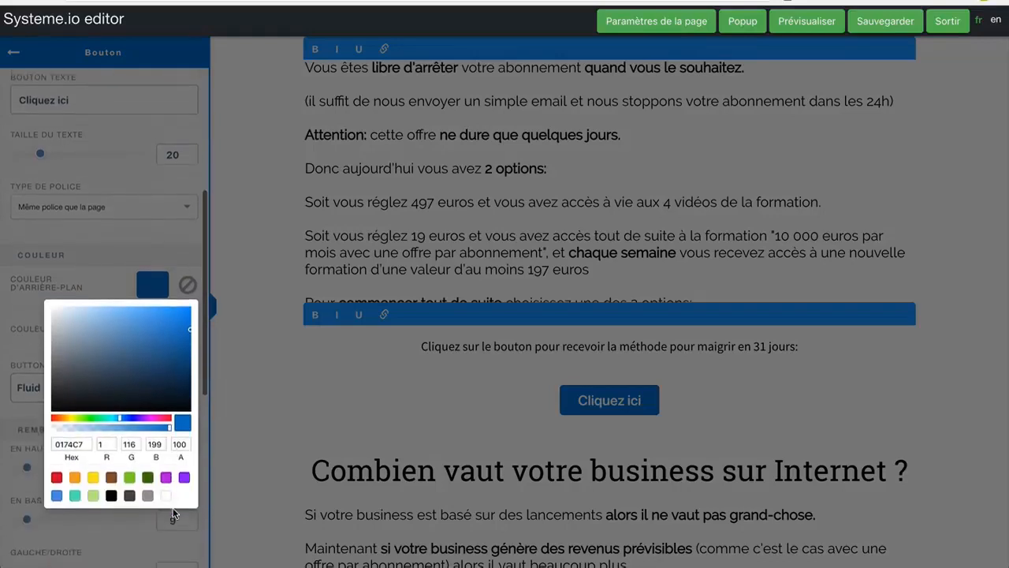
pyautogui.click(74, 475)
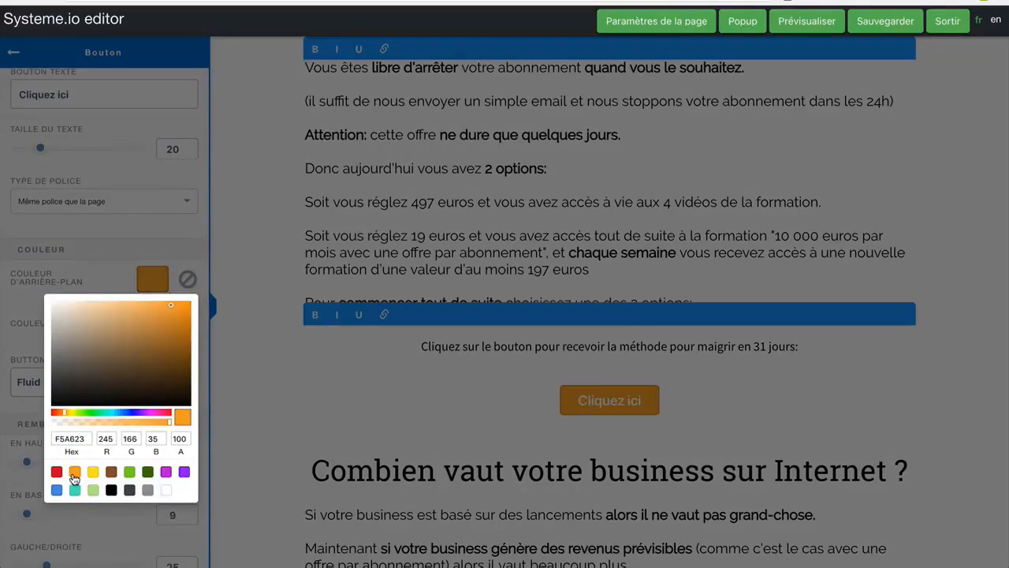
# - Extend the button's text to "Cliquez ici pour télécharger la méthode" and set its text size to 43
pyautogui.click(95, 94)
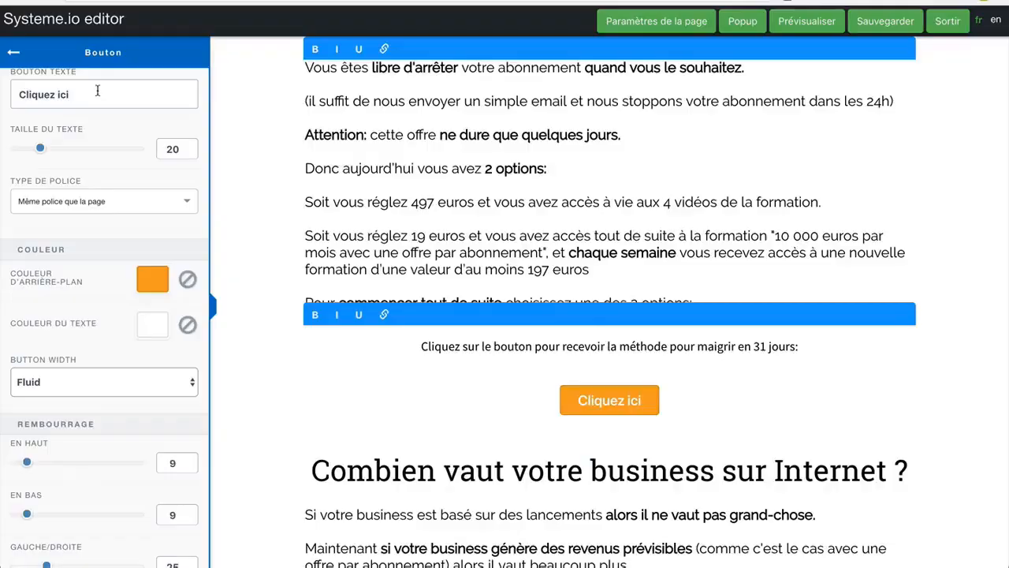
pyautogui.write('pour ')
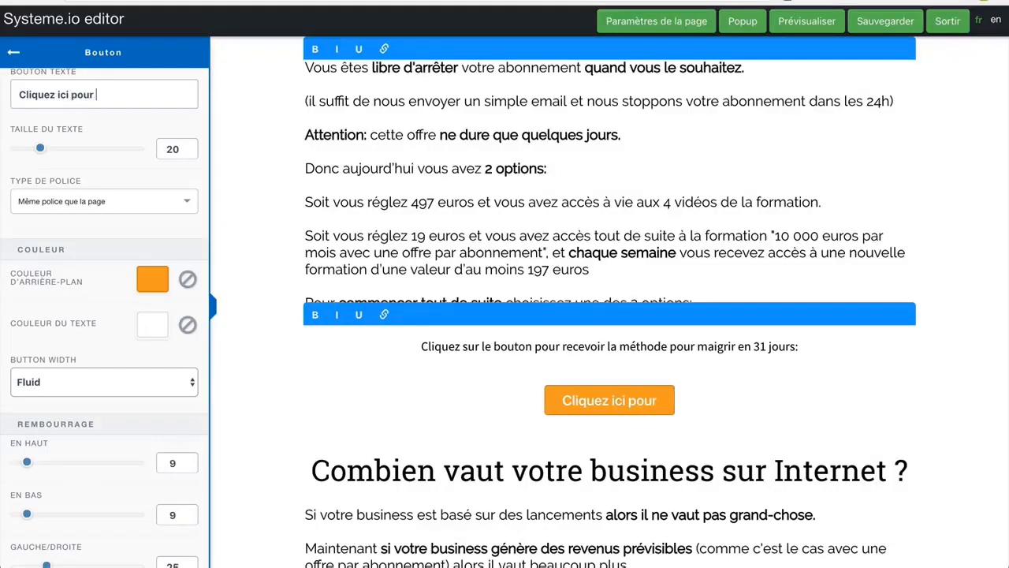
pyautogui.write('téléchar')
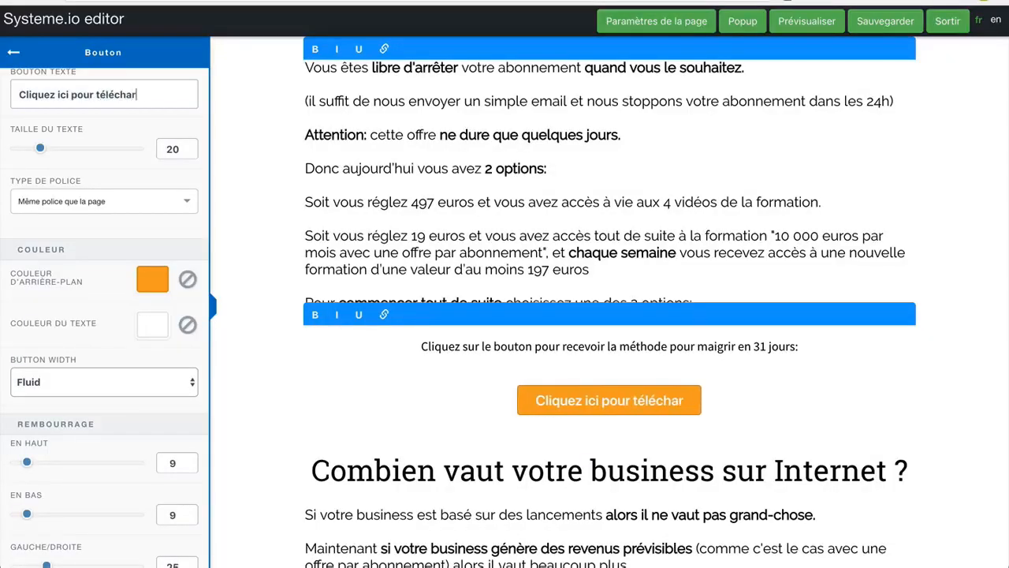
pyautogui.write('ger la méthode')
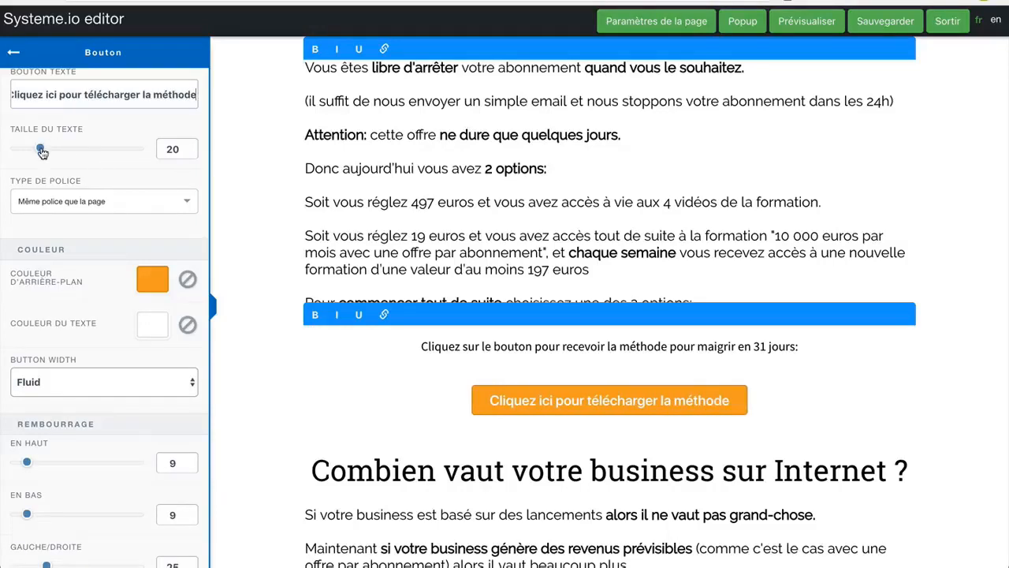
pyautogui.moveTo(43, 152); pyautogui.dragTo(69, 152)
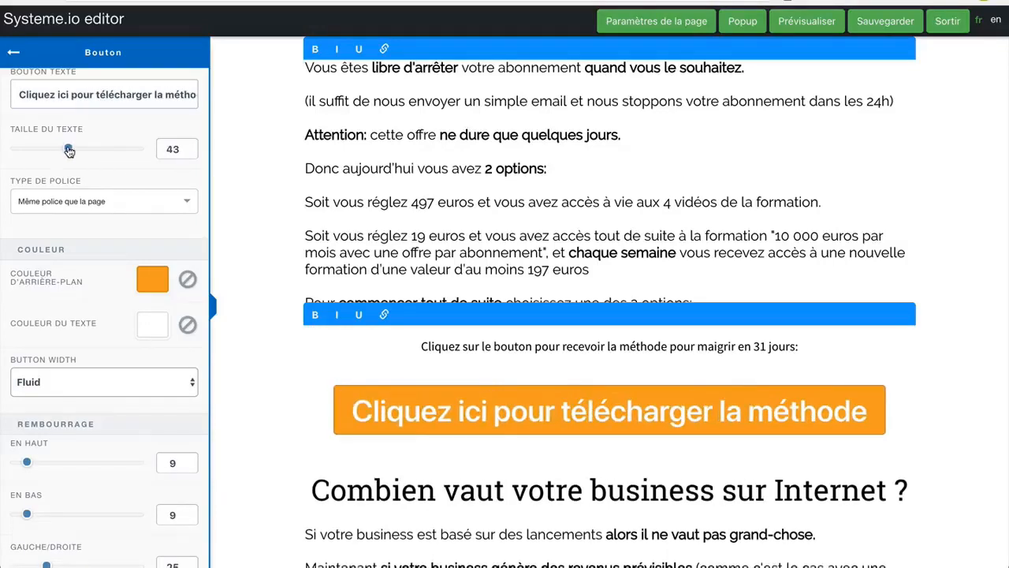
# - Set the button's action to "Rediriger vers une page" with the copied payment offer URL ending in /main-offer
pyautogui.scroll(4, 122, 192)
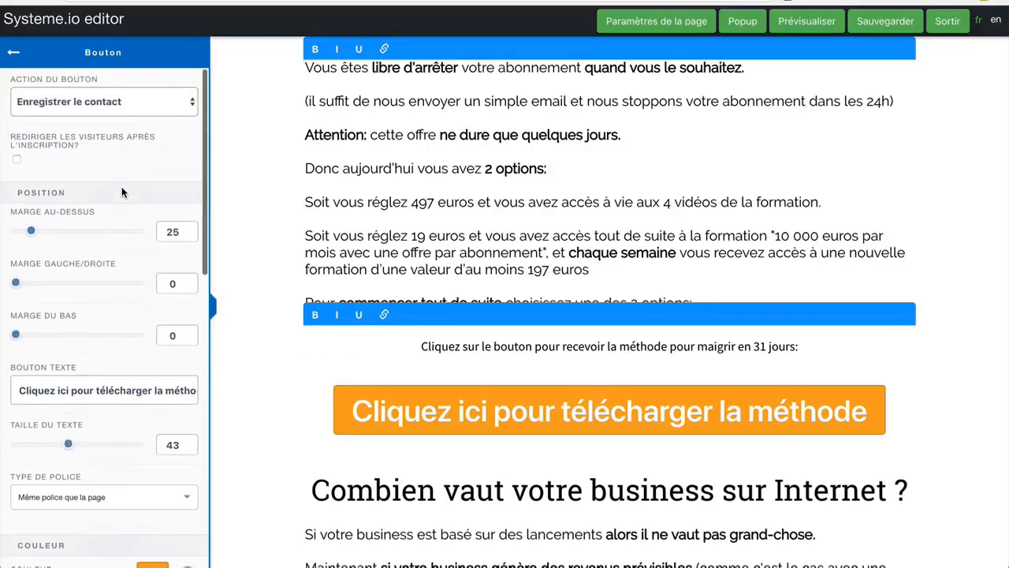
pyautogui.click(141, 103)
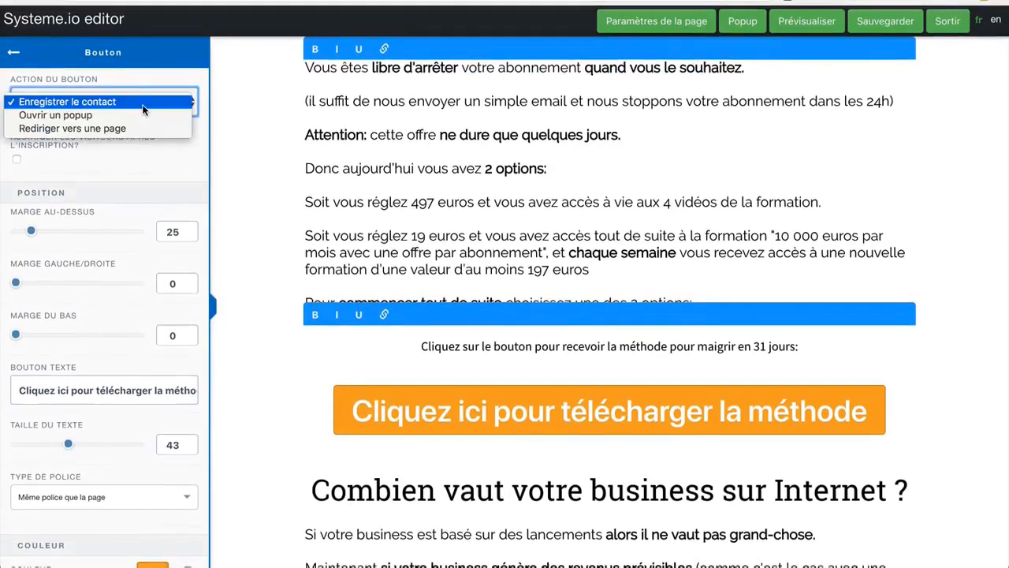
pyautogui.click(114, 130)
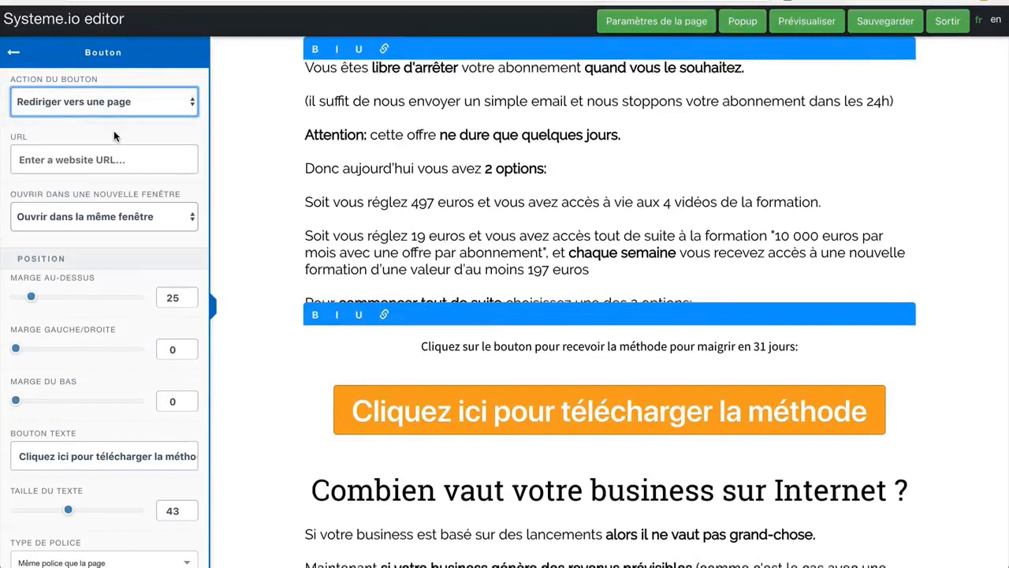
pyautogui.click(83, 159)
pyautogui.hotkey('ctrl', 'v')
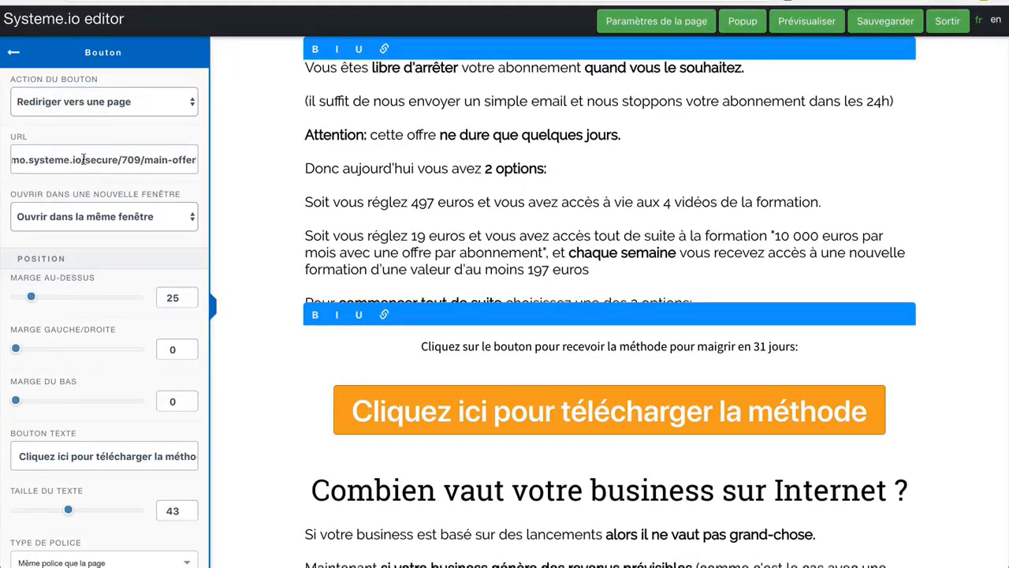
# - Save the sales page and exit the page editor
pyautogui.click(922, 172)
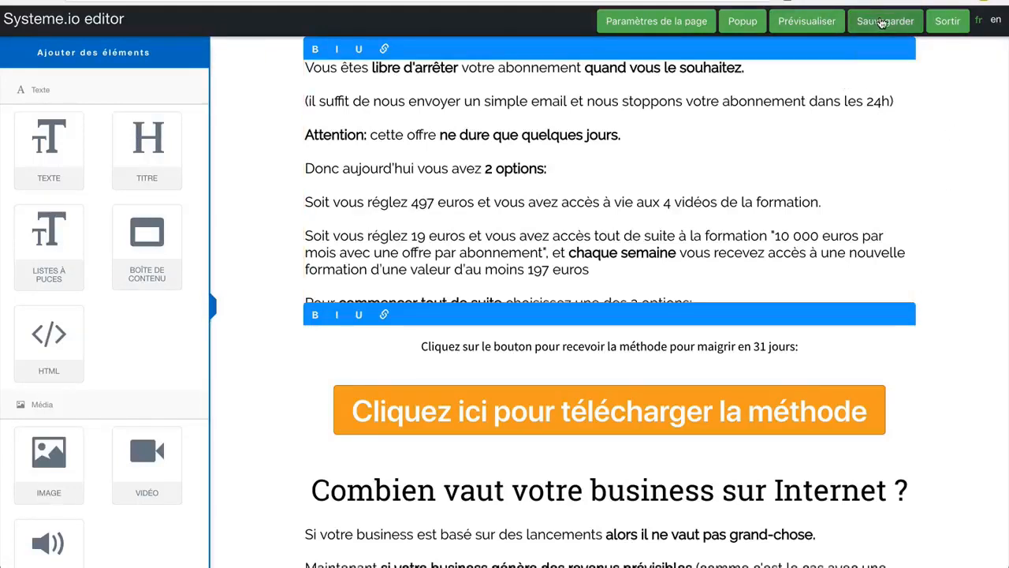
pyautogui.click(883, 22)
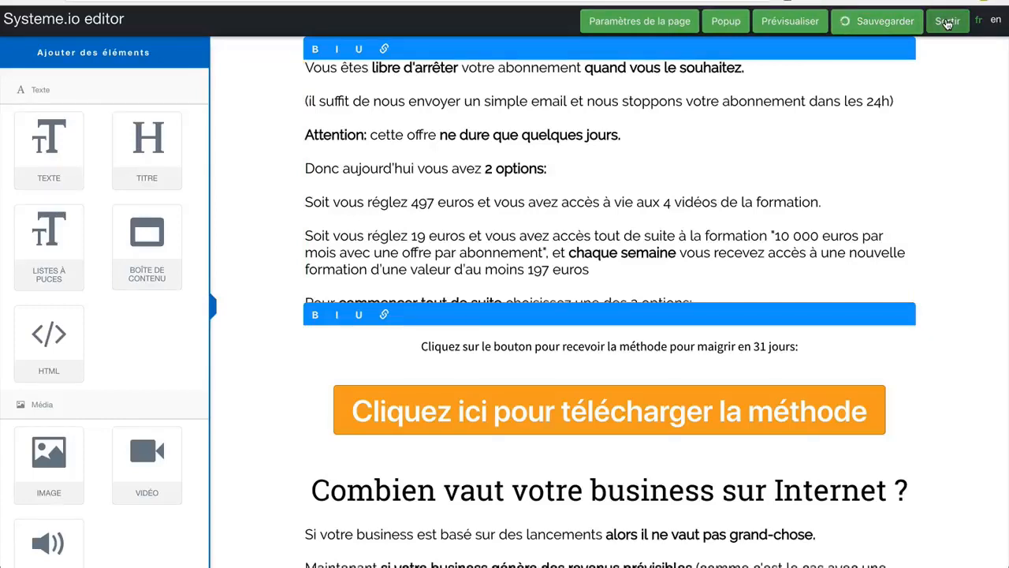
pyautogui.click(948, 23)
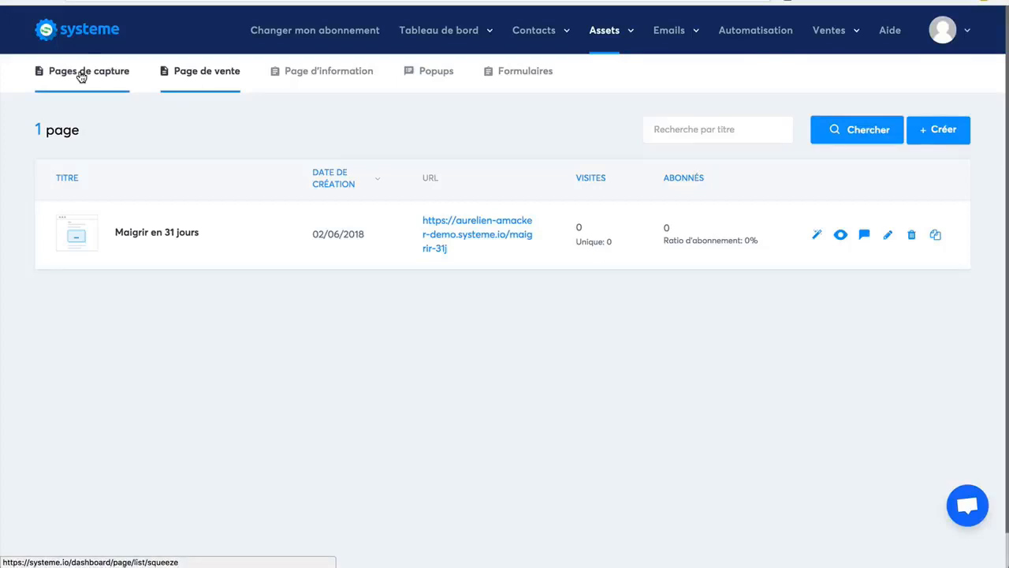
# - Copy the URL of the "Téléchargez le guide gratuit" capture page and load it in a private browsing window
pyautogui.click(82, 76)
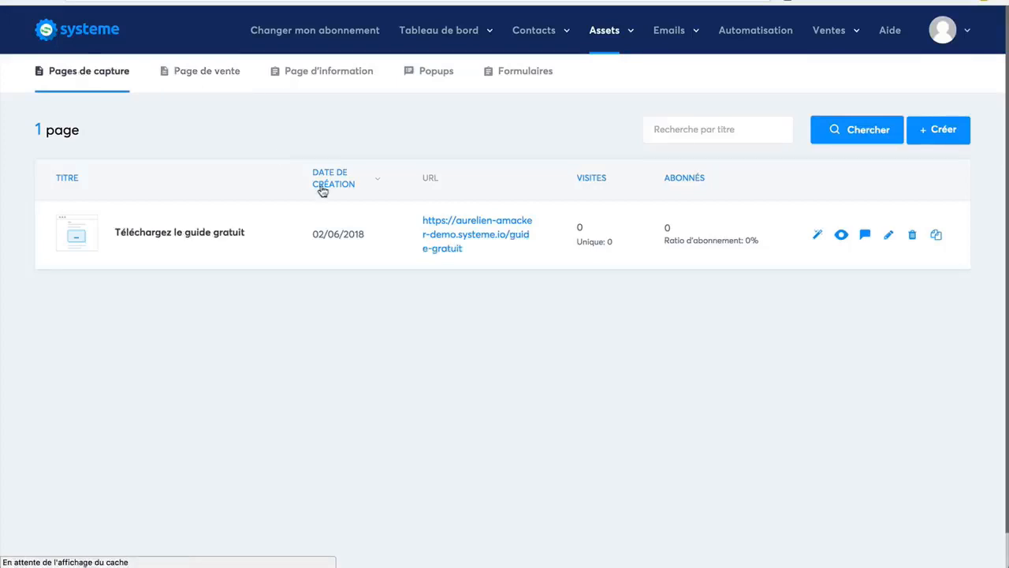
pyautogui.rightClick(482, 224)
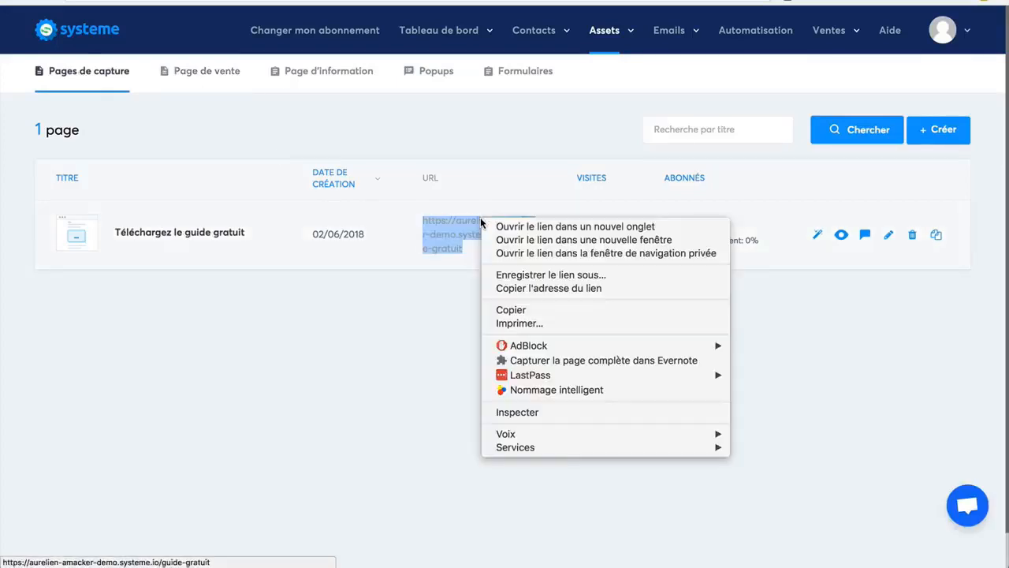
pyautogui.click(504, 287)
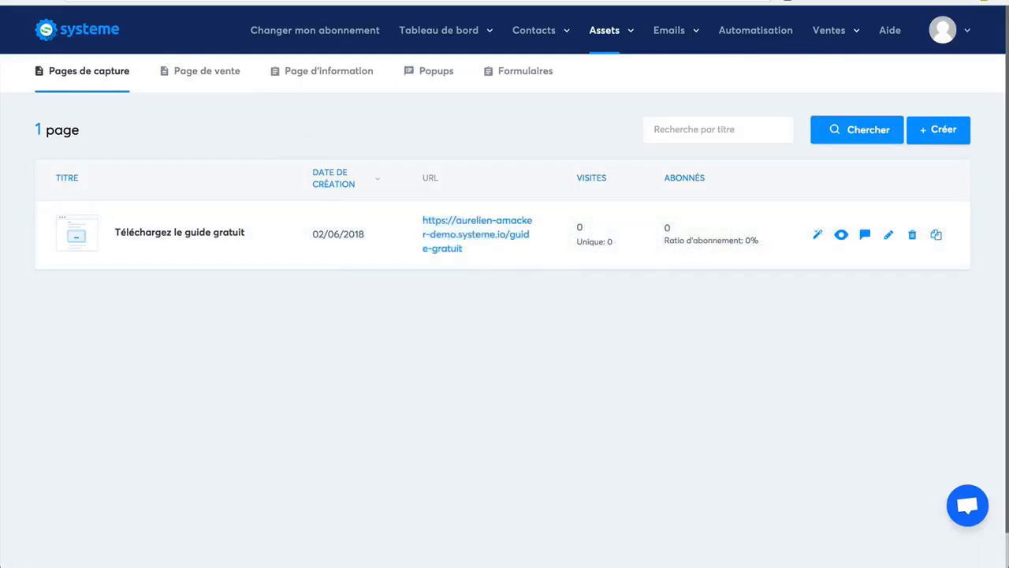
pyautogui.click(98, 1)
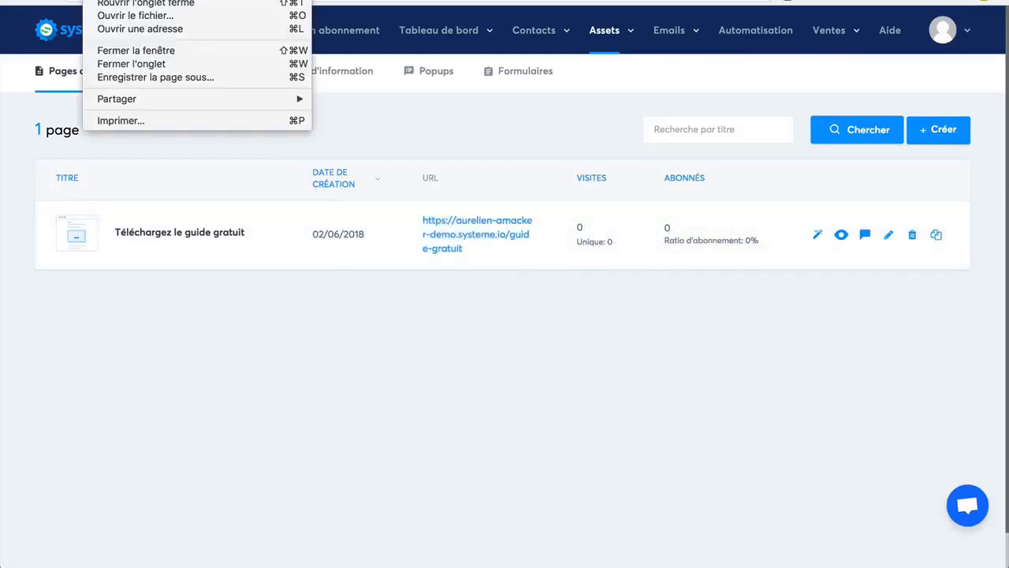
pyautogui.click(158, 0)
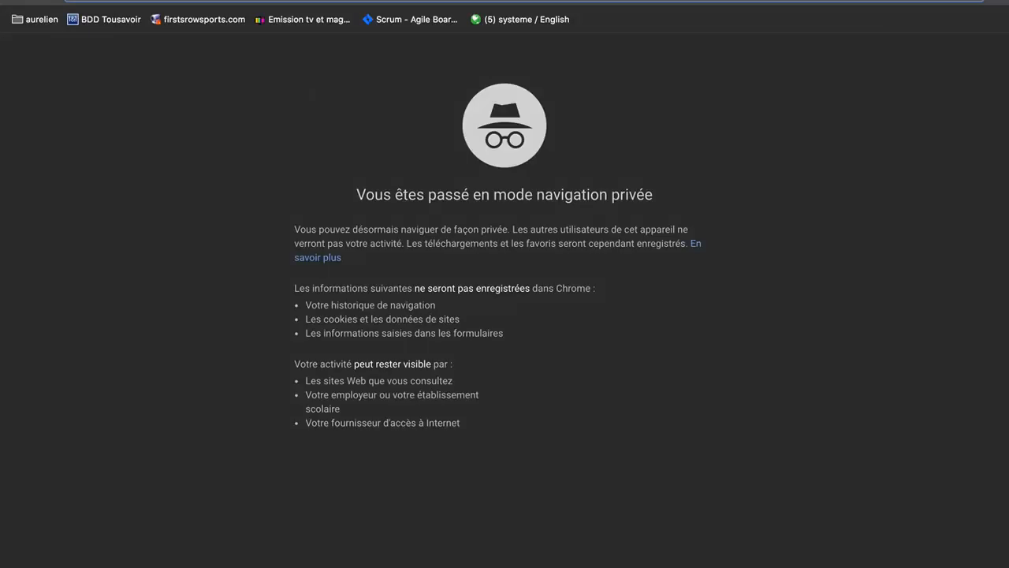
pyautogui.press('super+v')
pyautogui.press('Return')
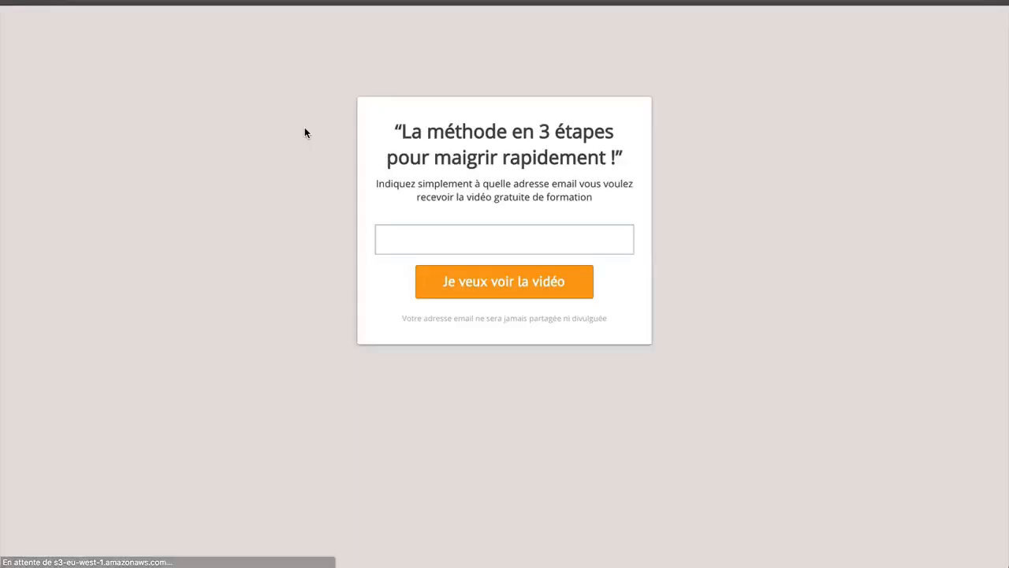
# - Sign up on the capture page with a test e-mail address and submit the form to request the video
pyautogui.click(441, 235)
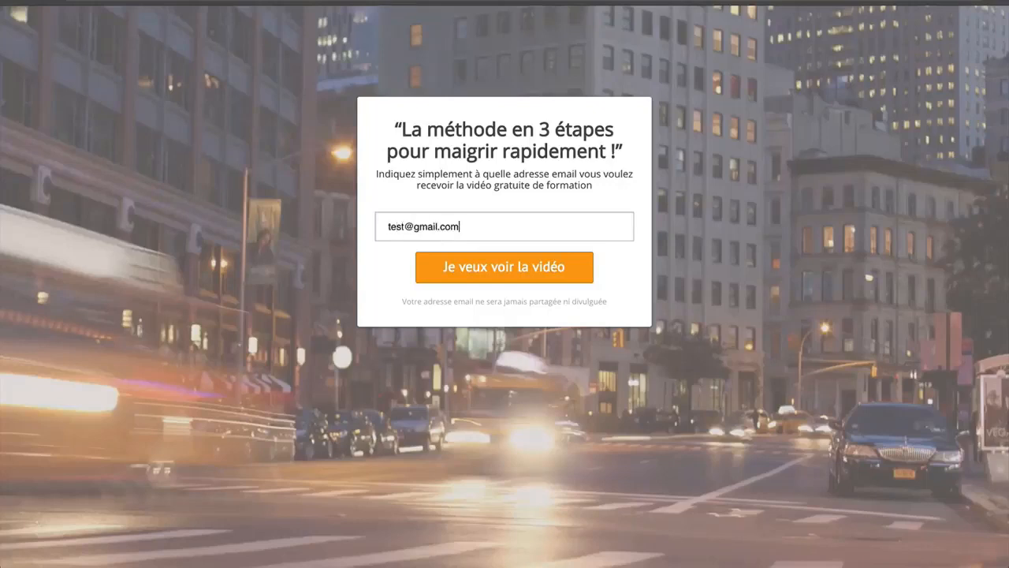
pyautogui.click(495, 272)
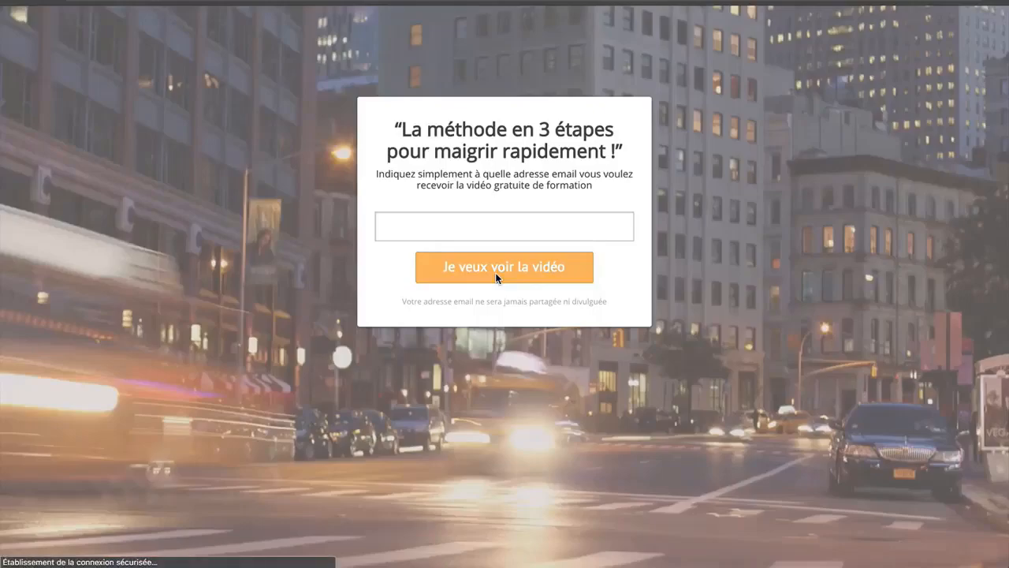
# - Follow the sales page's "Cliquez ici pour télécharger la méthode" button to the payment offer and review its order form and price summary
pyautogui.scroll(-5, 740, 298)
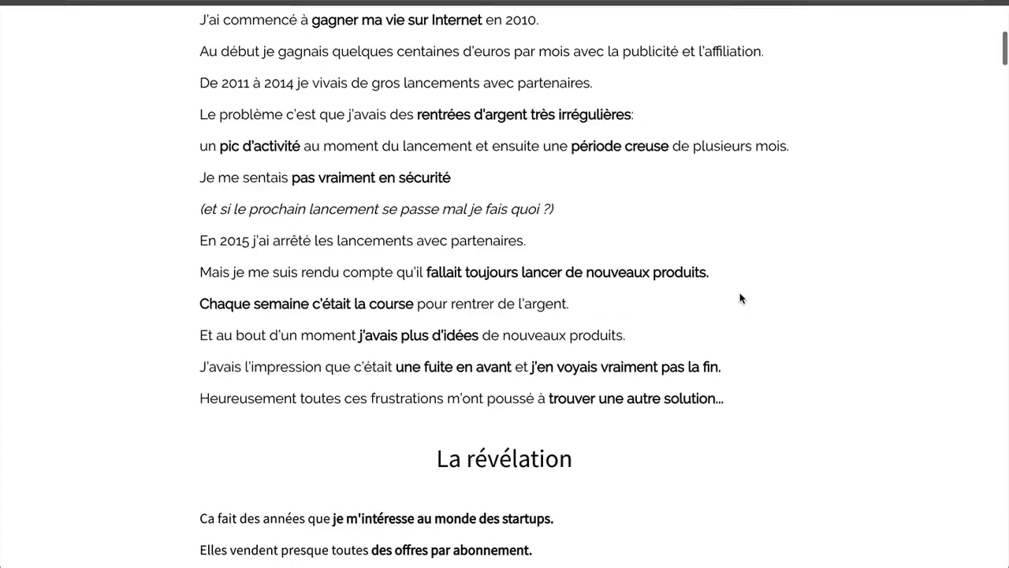
pyautogui.scroll(-15, 740, 298)
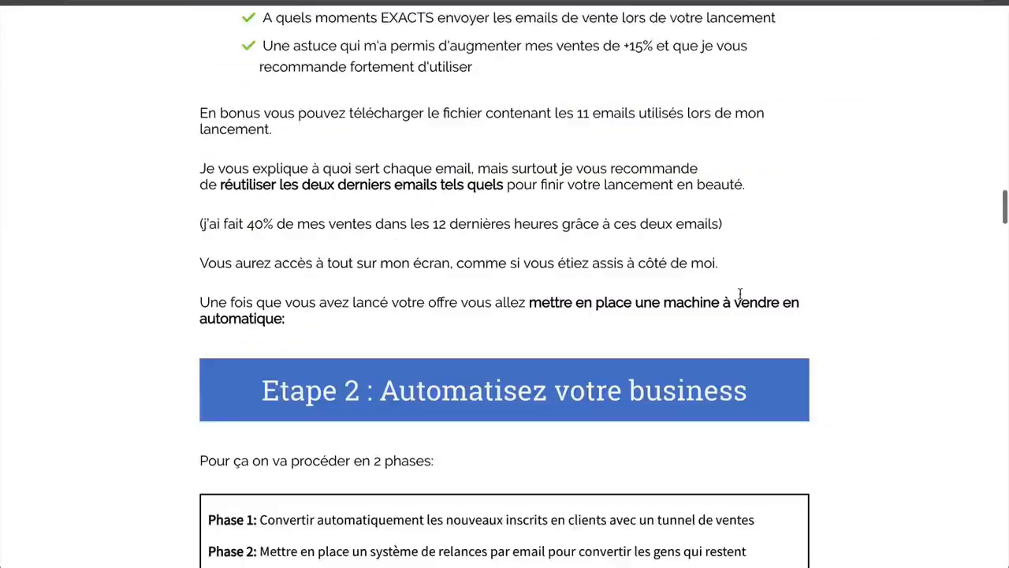
pyautogui.scroll(-20, 740, 293)
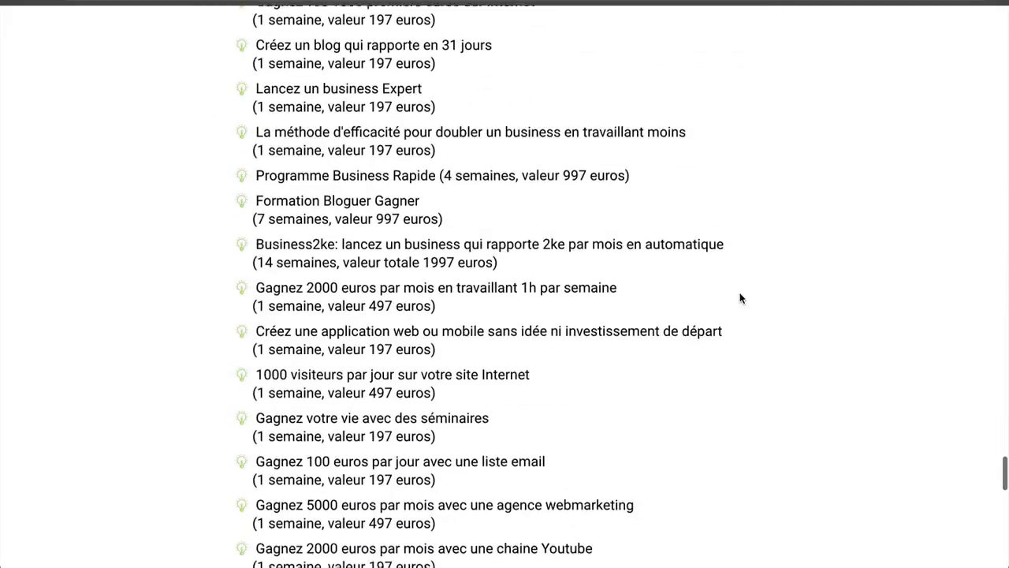
pyautogui.scroll(-10, 739, 298)
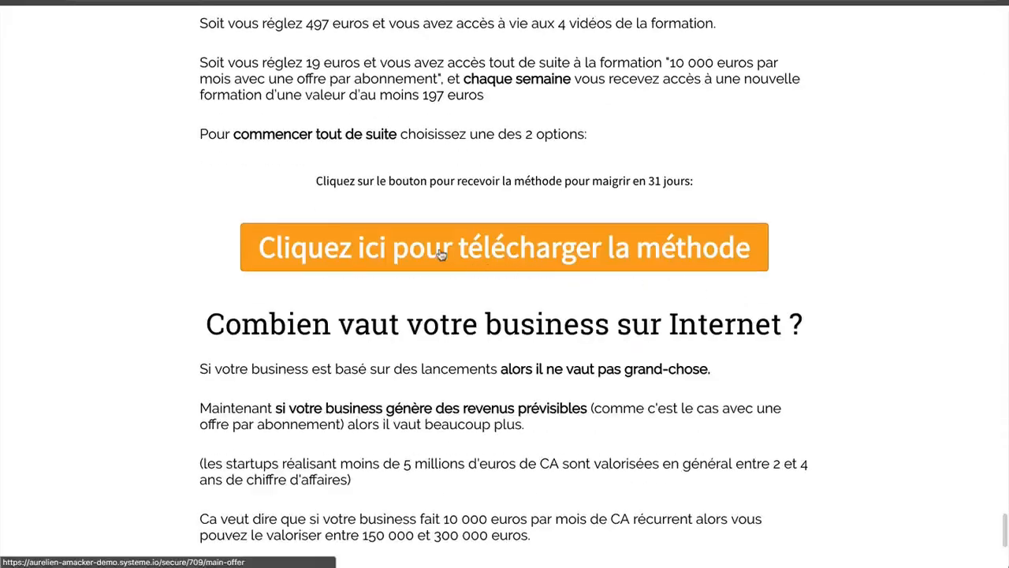
pyautogui.click(438, 250)
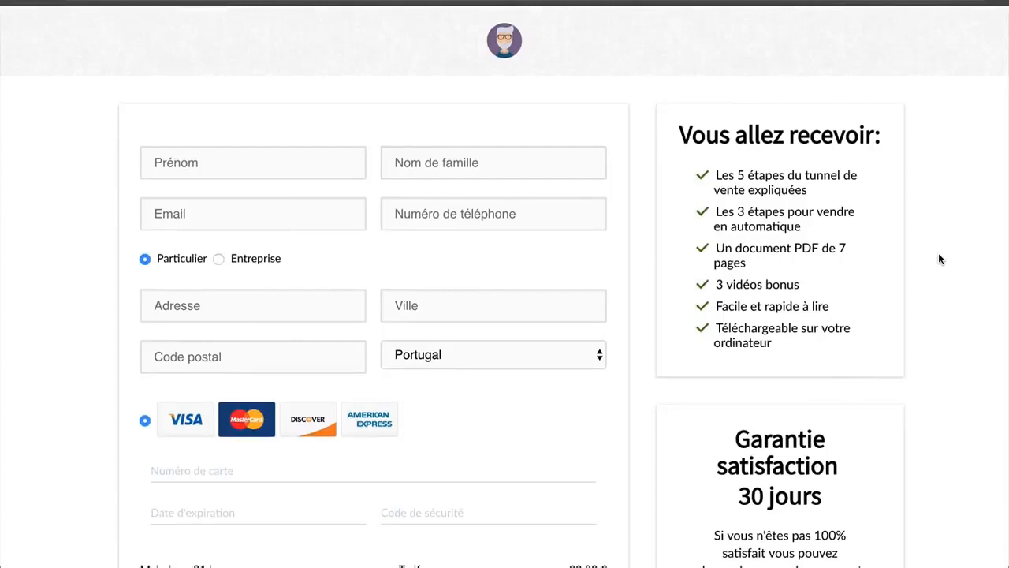
pyautogui.scroll(-5, 938, 259)
pyautogui.scroll(2, 475, 356)
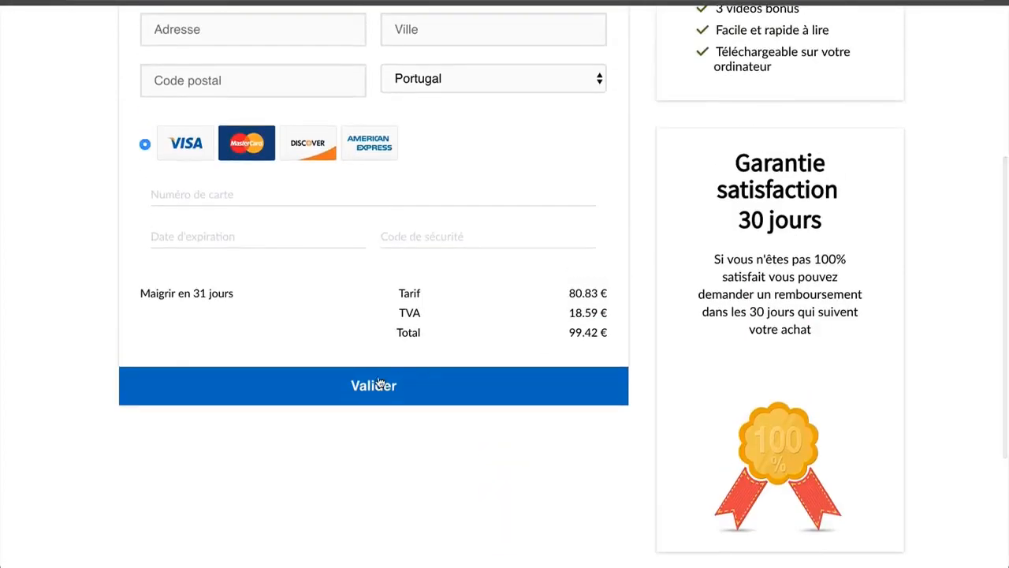
pyautogui.scroll(4, 705, 259)
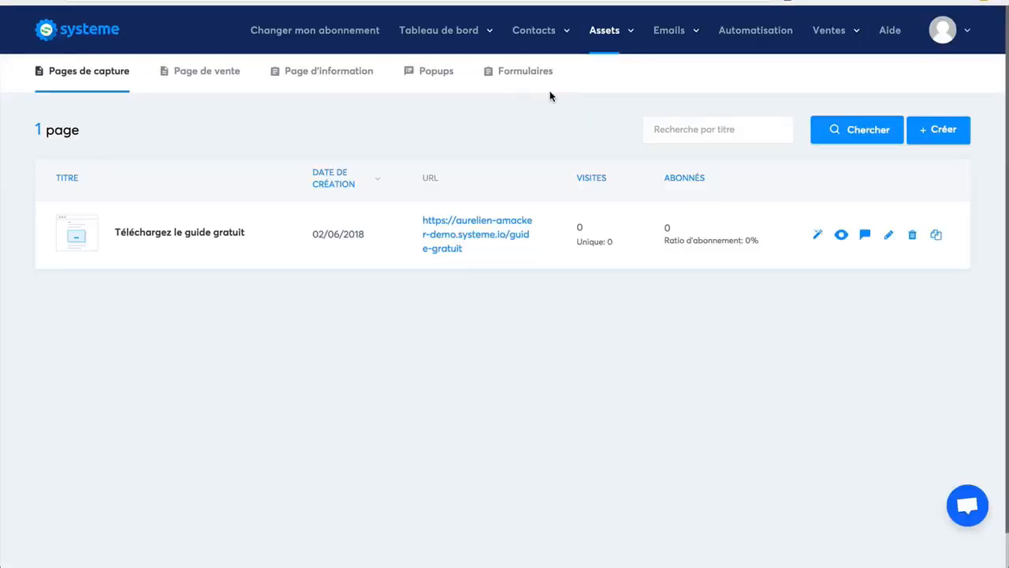
# - Return to the systeme.io account and check the dashboard and the contact list for the test sign-up
pyautogui.click(64, 30)
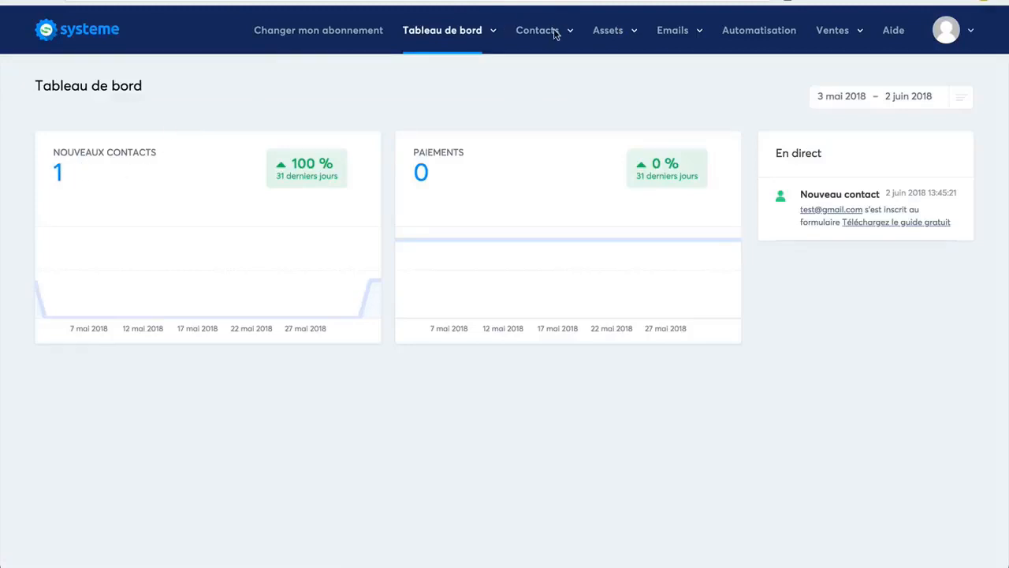
pyautogui.moveTo(548, 36)
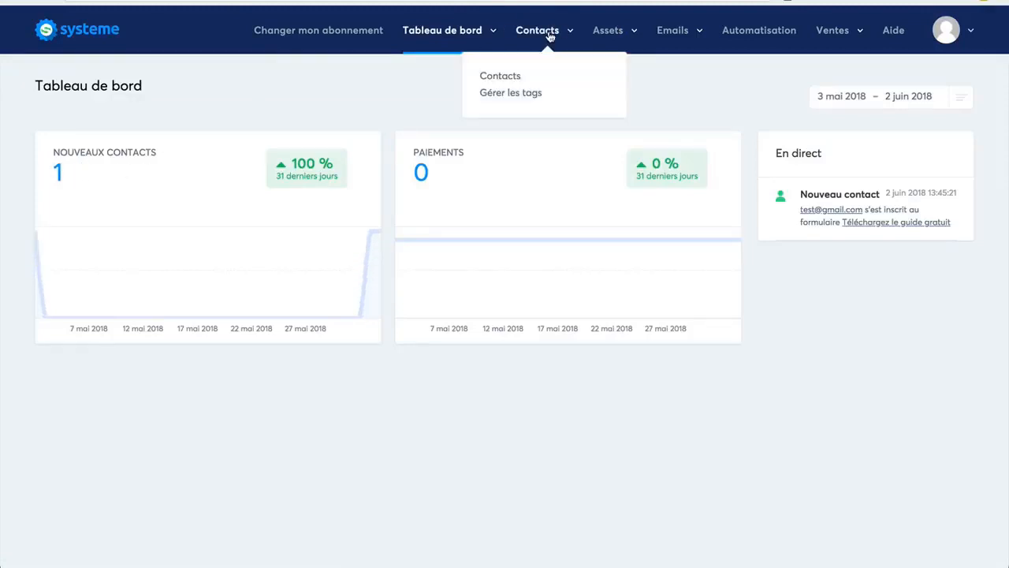
pyautogui.click(503, 77)
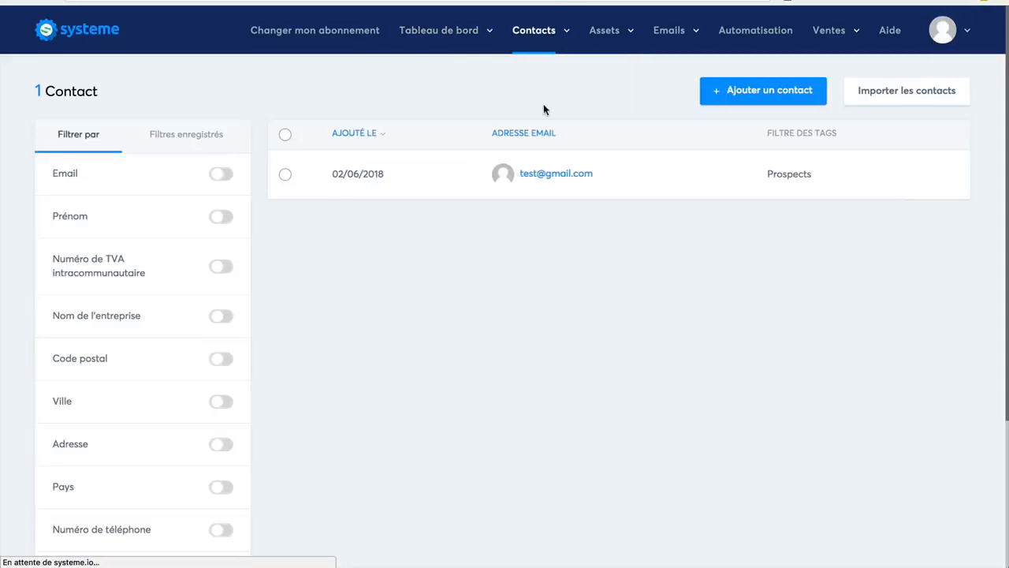